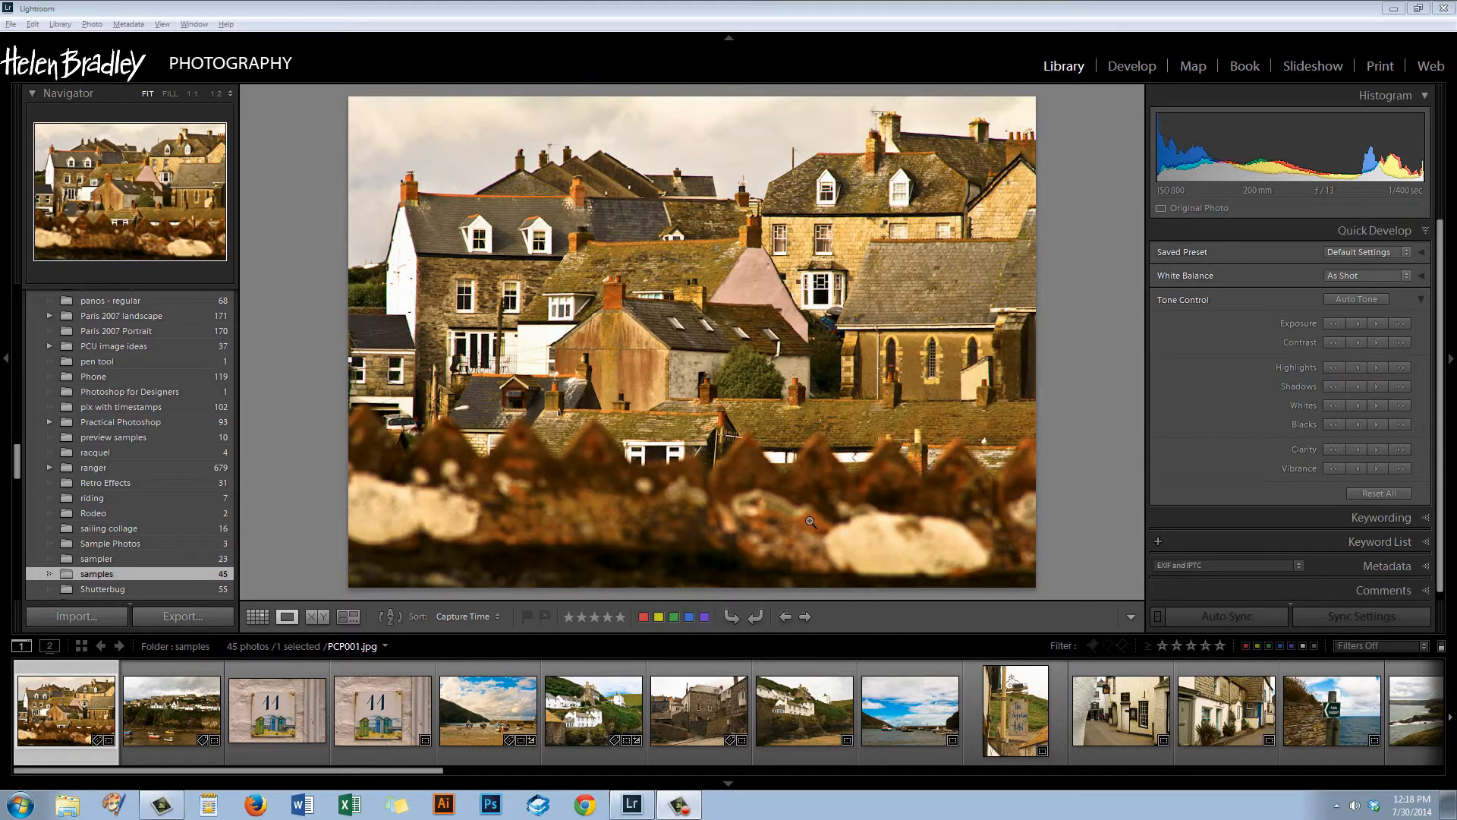
Import only IMGP4352.DNG and IMGP4351.DNG from the F: card reader, copying them into the Sample Photos folder without smart previews.
{"action": "left_click", "coordinate": [68, 616]}
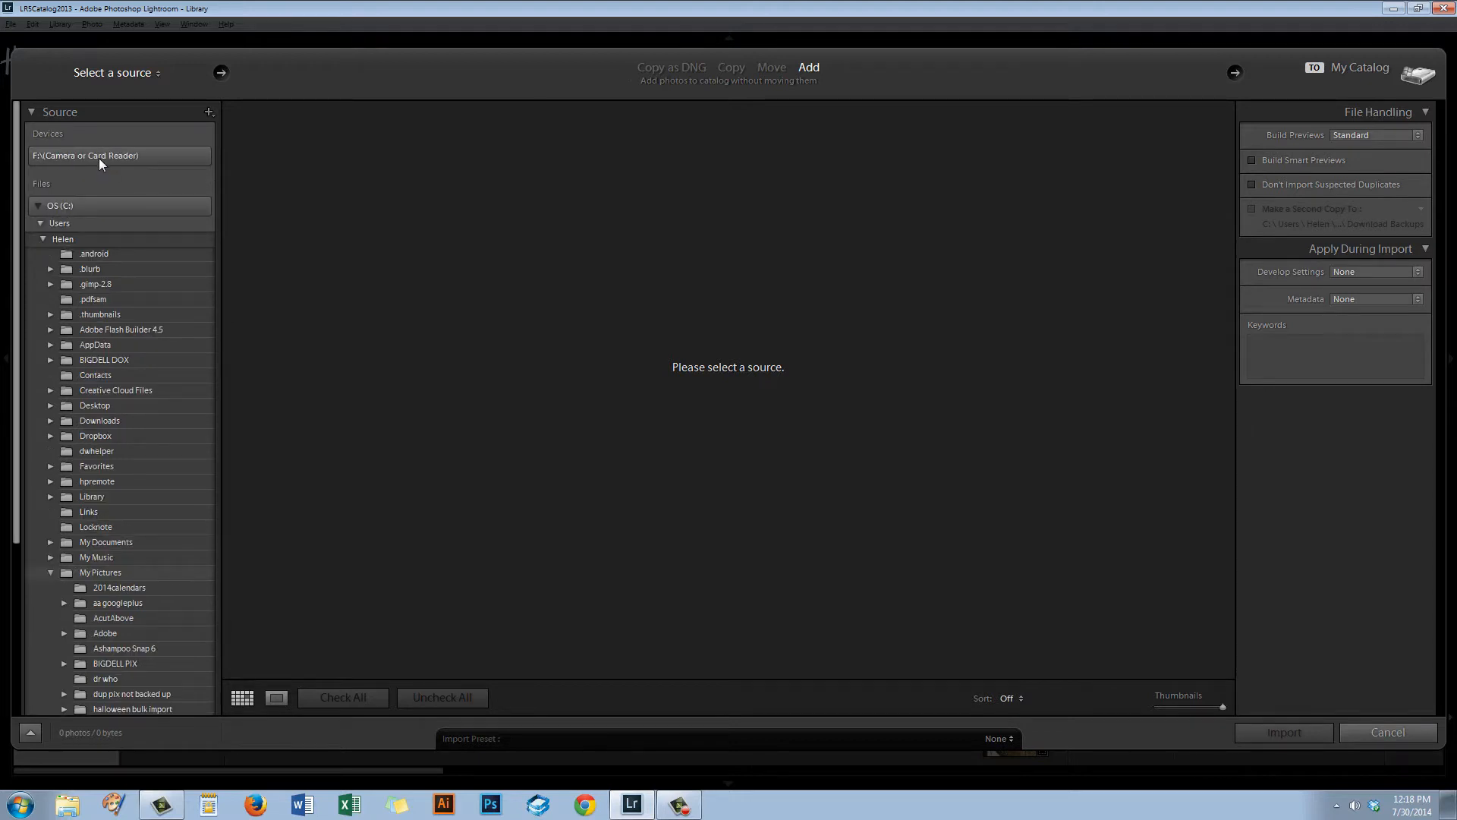
{"action": "left_click", "coordinate": [100, 159]}
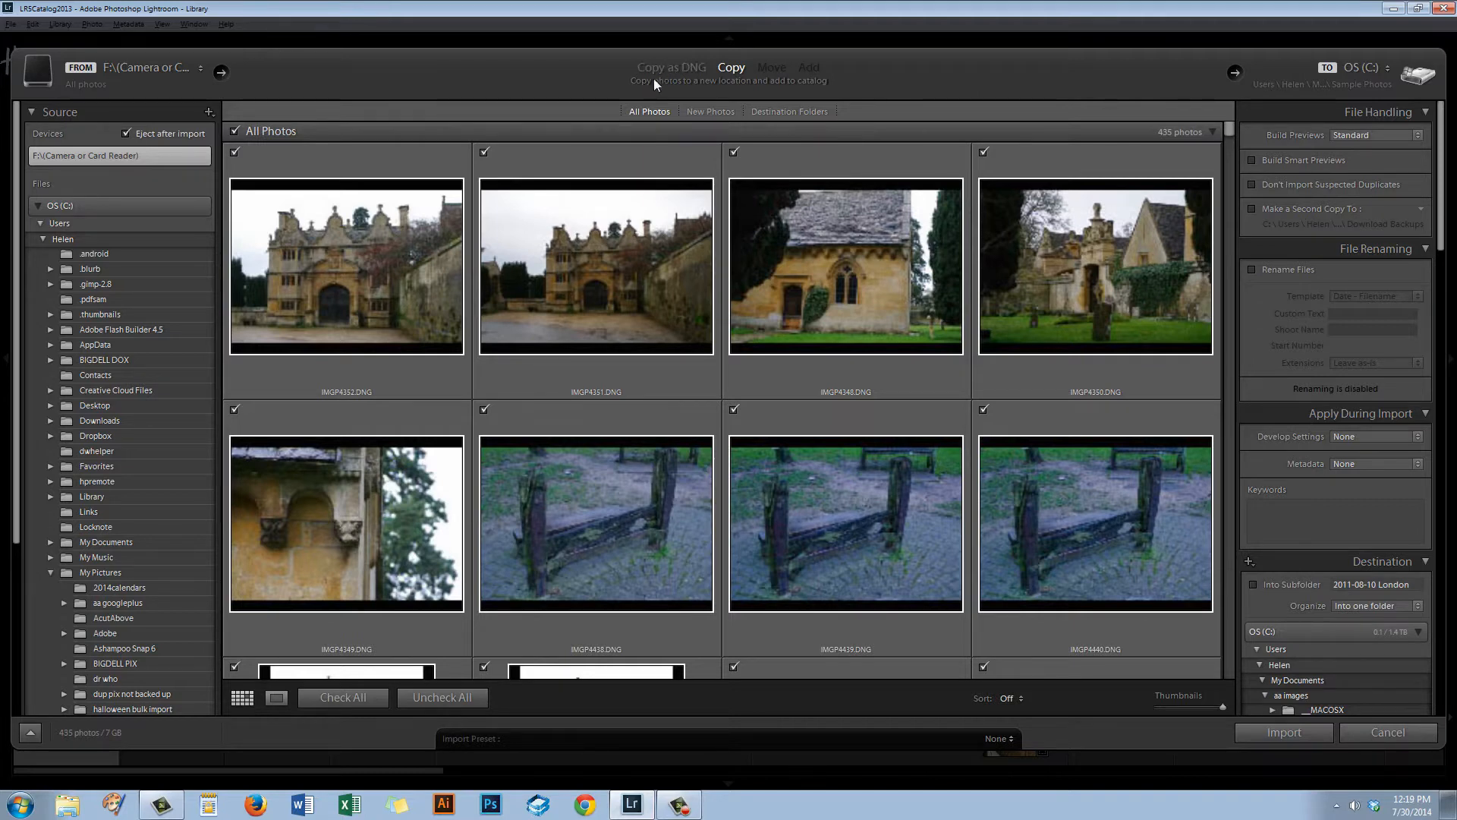
{"action": "mouse_move", "coordinate": [586, 239]}
{"action": "left_click", "coordinate": [426, 698]}
{"action": "left_click", "coordinate": [234, 152]}
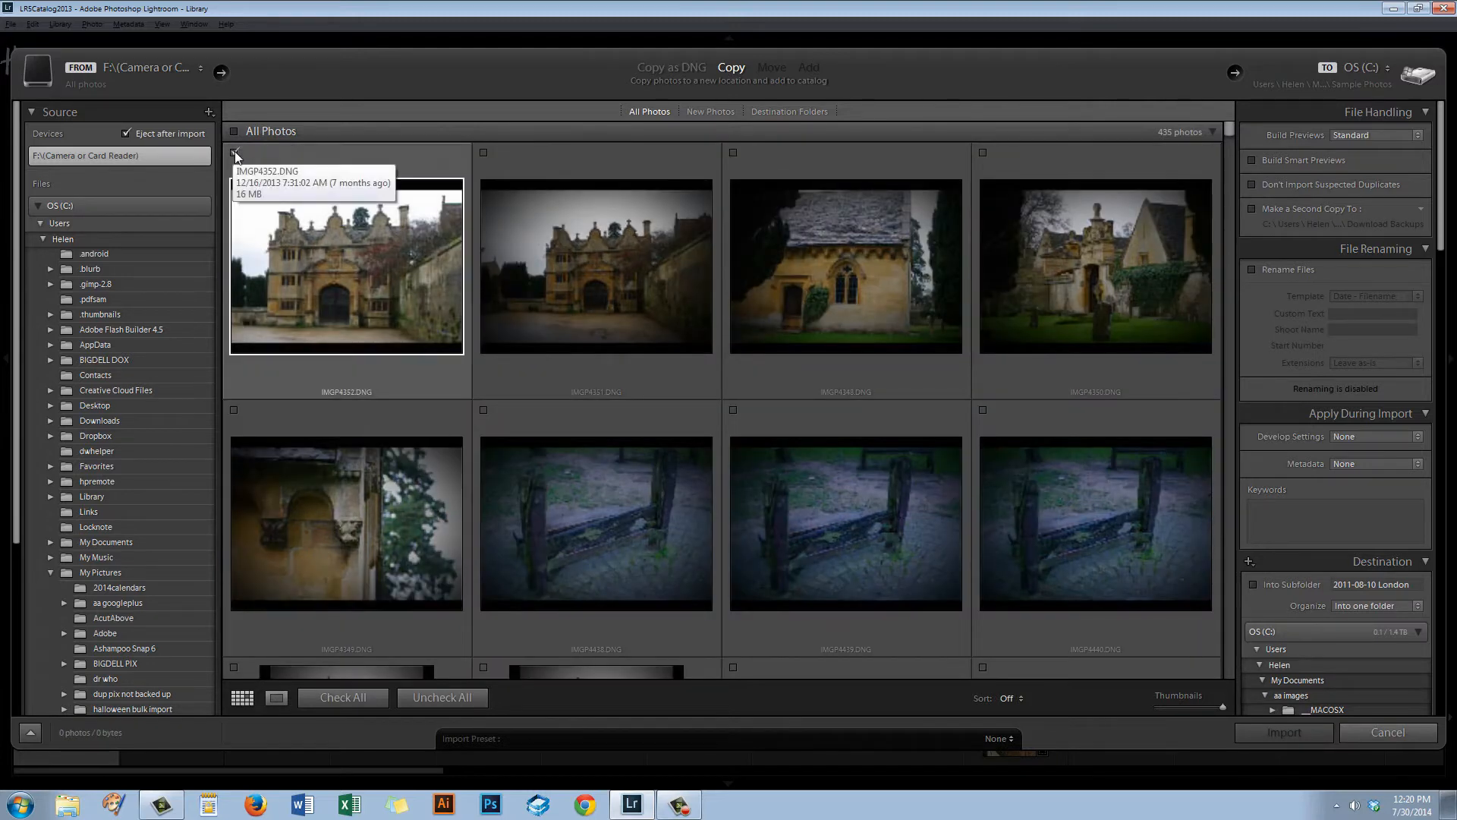
{"action": "left_click", "coordinate": [485, 151]}
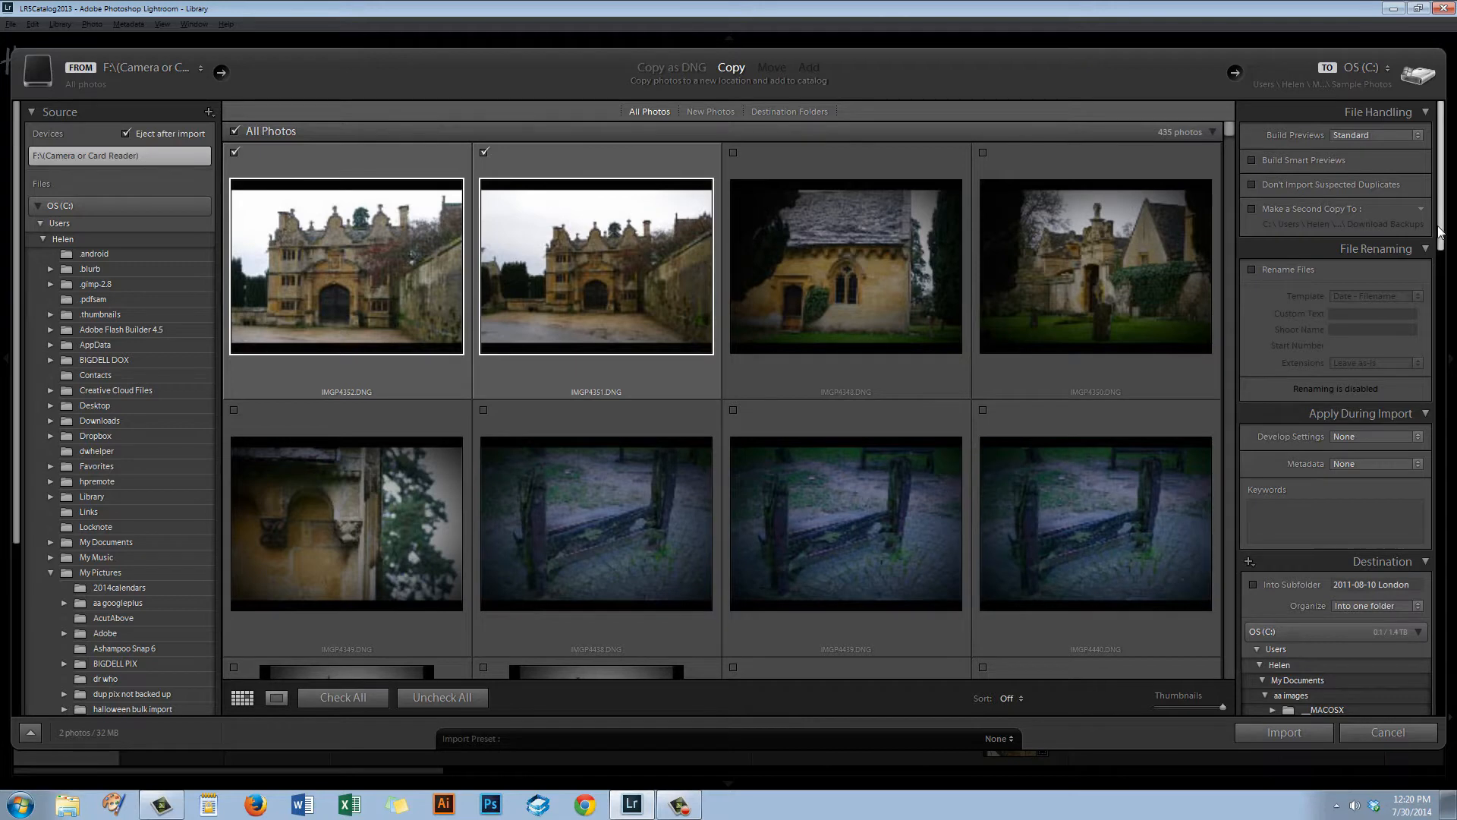
{"action": "left_click_drag", "start_coordinate": [1440, 232], "coordinate": [1444, 595]}
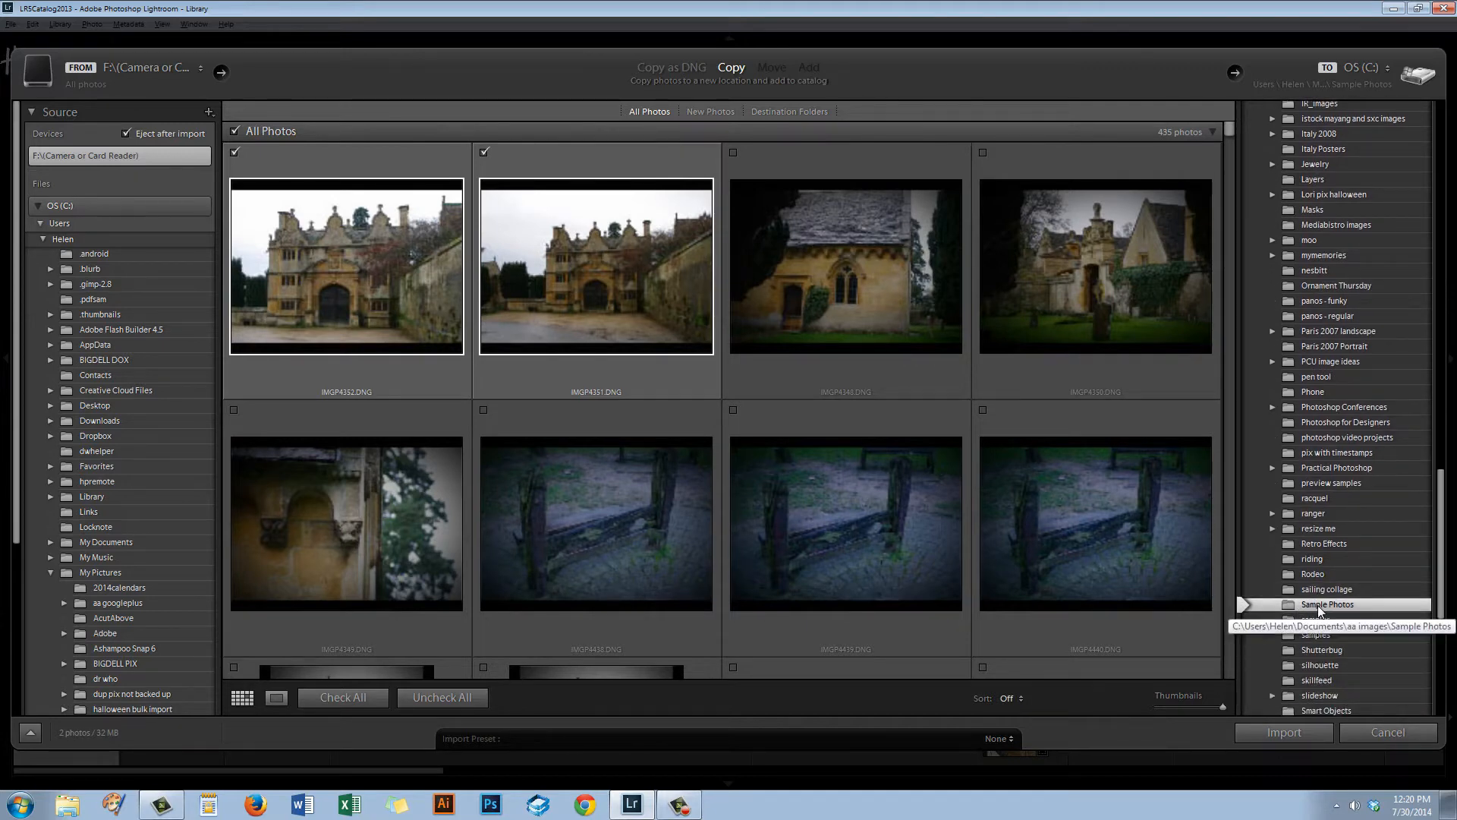
{"action": "left_click", "coordinate": [1283, 733]}
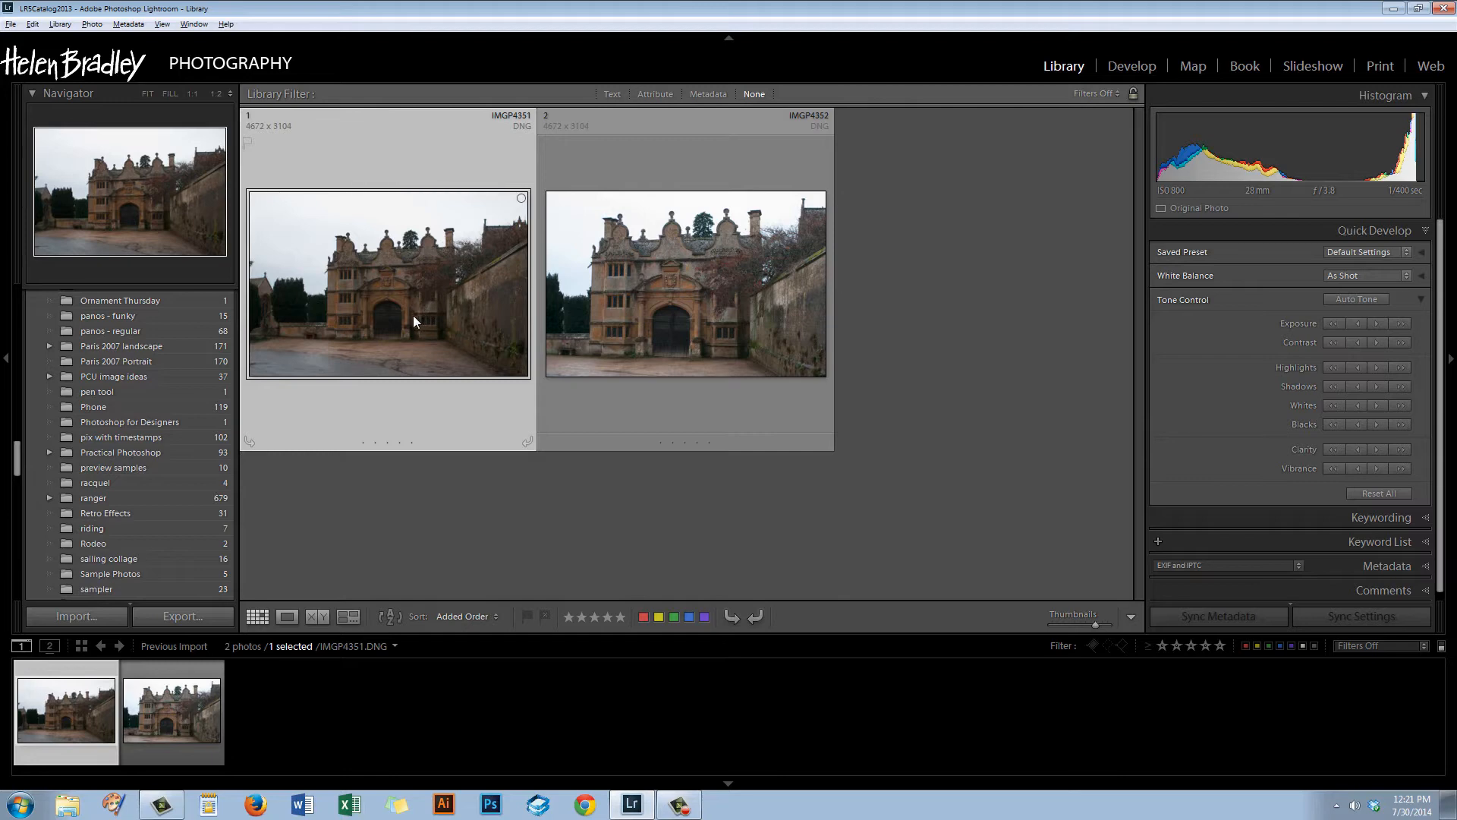
Go to the Library folder containing IMGP4351.DNG and look over the photos stored there.
{"action": "right_click", "coordinate": [377, 250]}
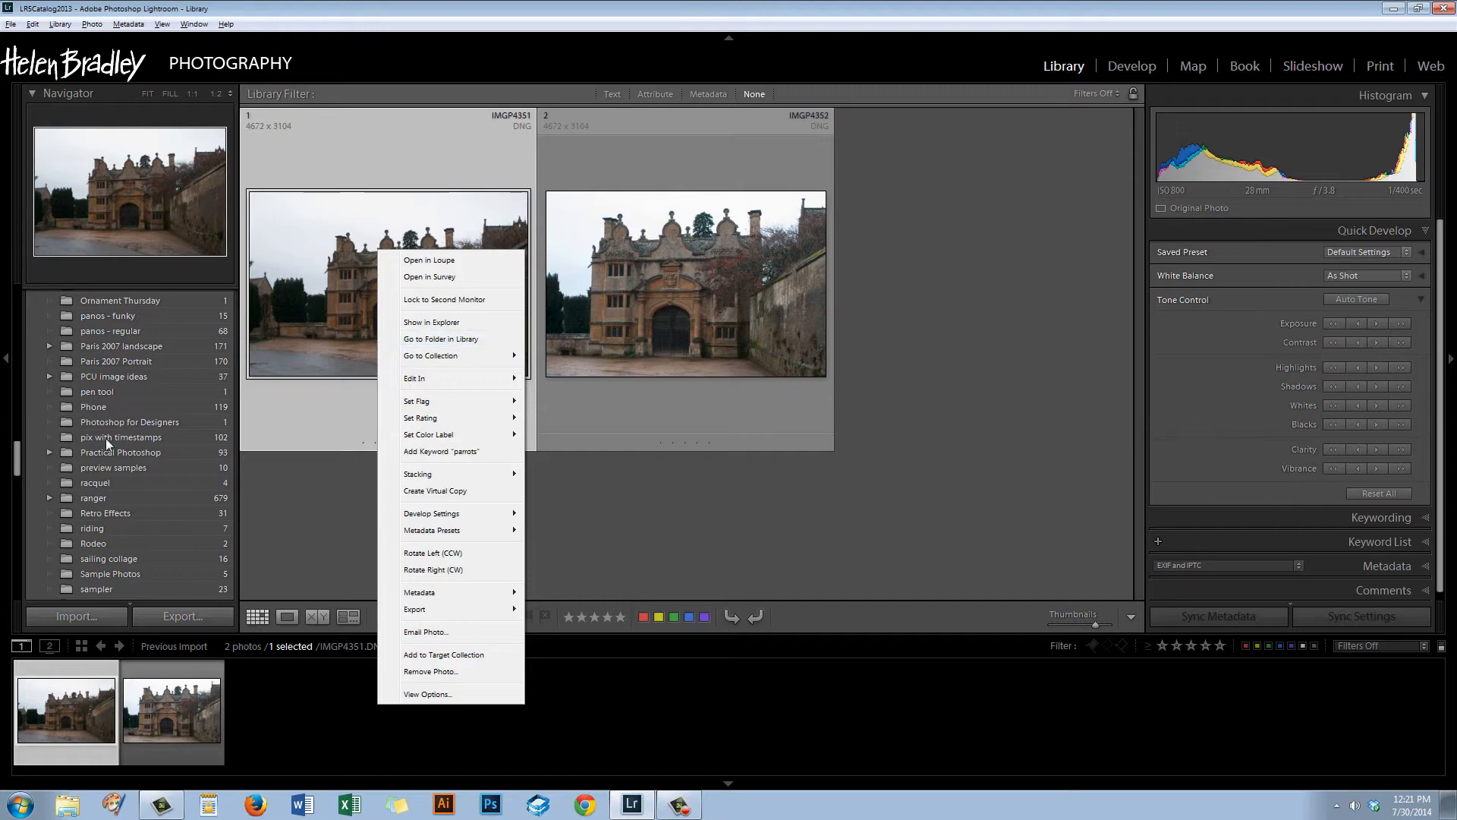
{"action": "left_click", "coordinate": [442, 342]}
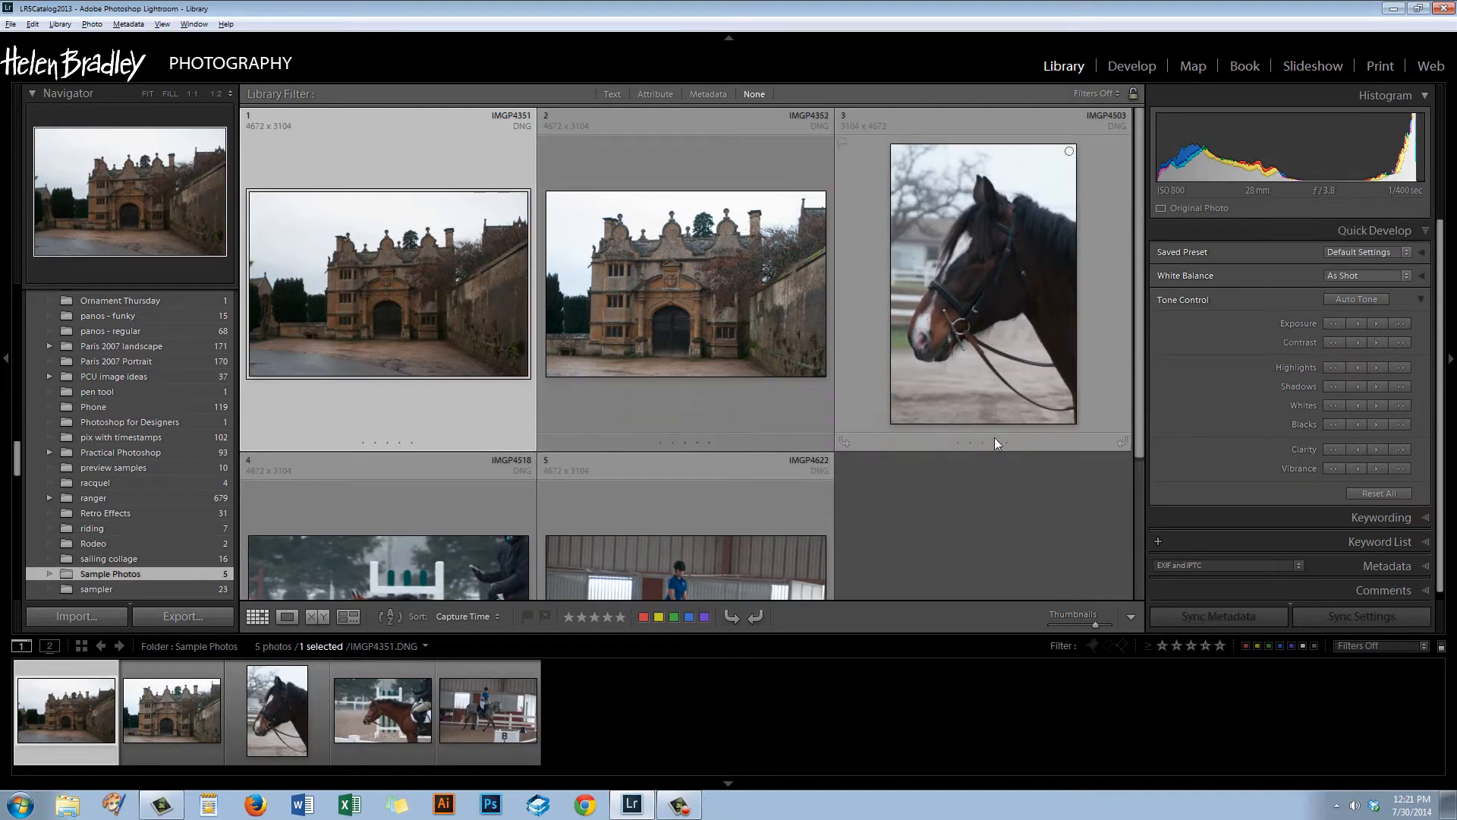
{"action": "left_click_drag", "start_coordinate": [1141, 403], "coordinate": [1106, 531]}
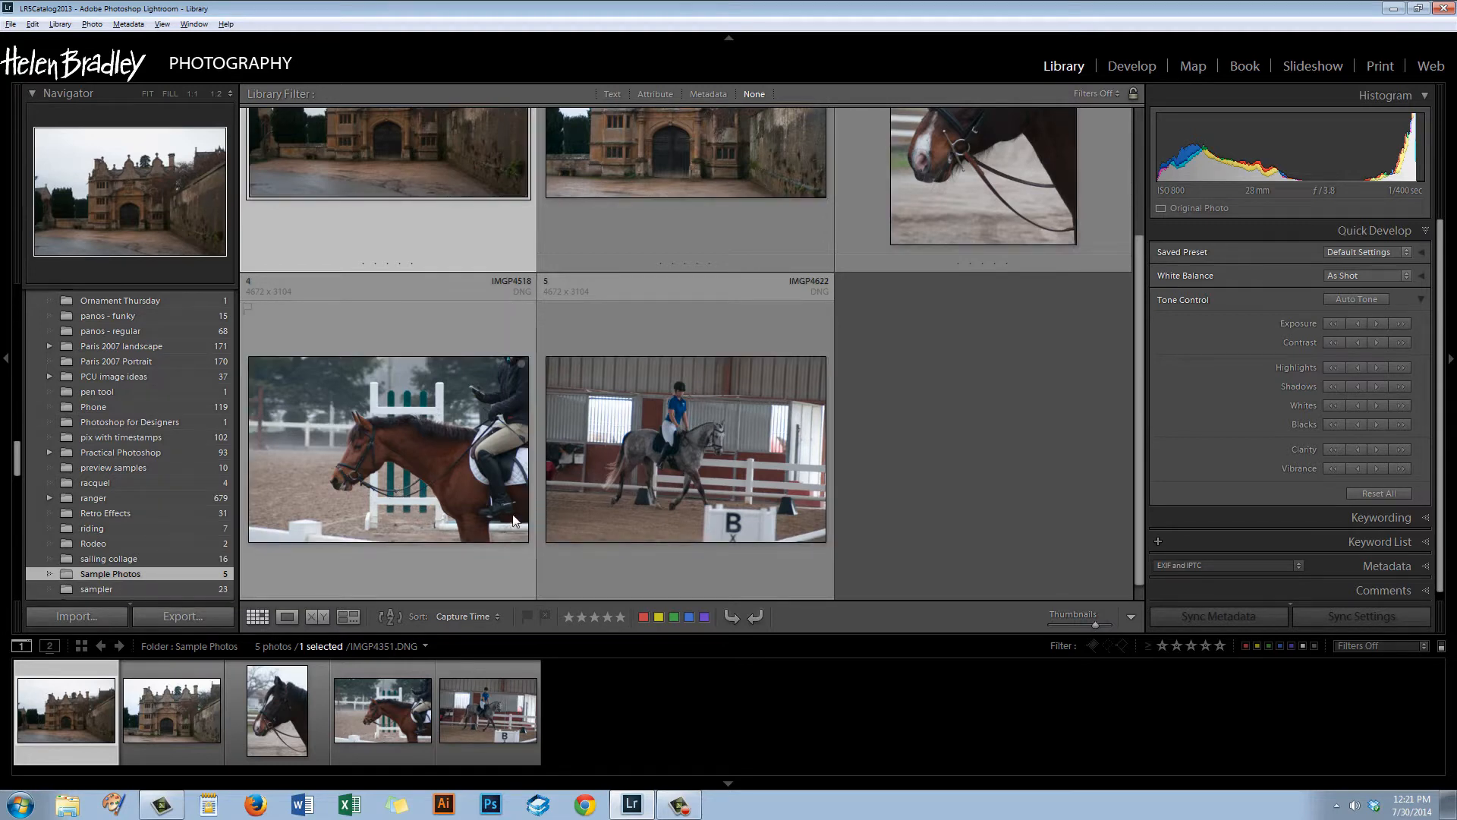
{"action": "scroll", "coordinate": [703, 316], "scroll_direction": "up", "scroll_amount": 3}
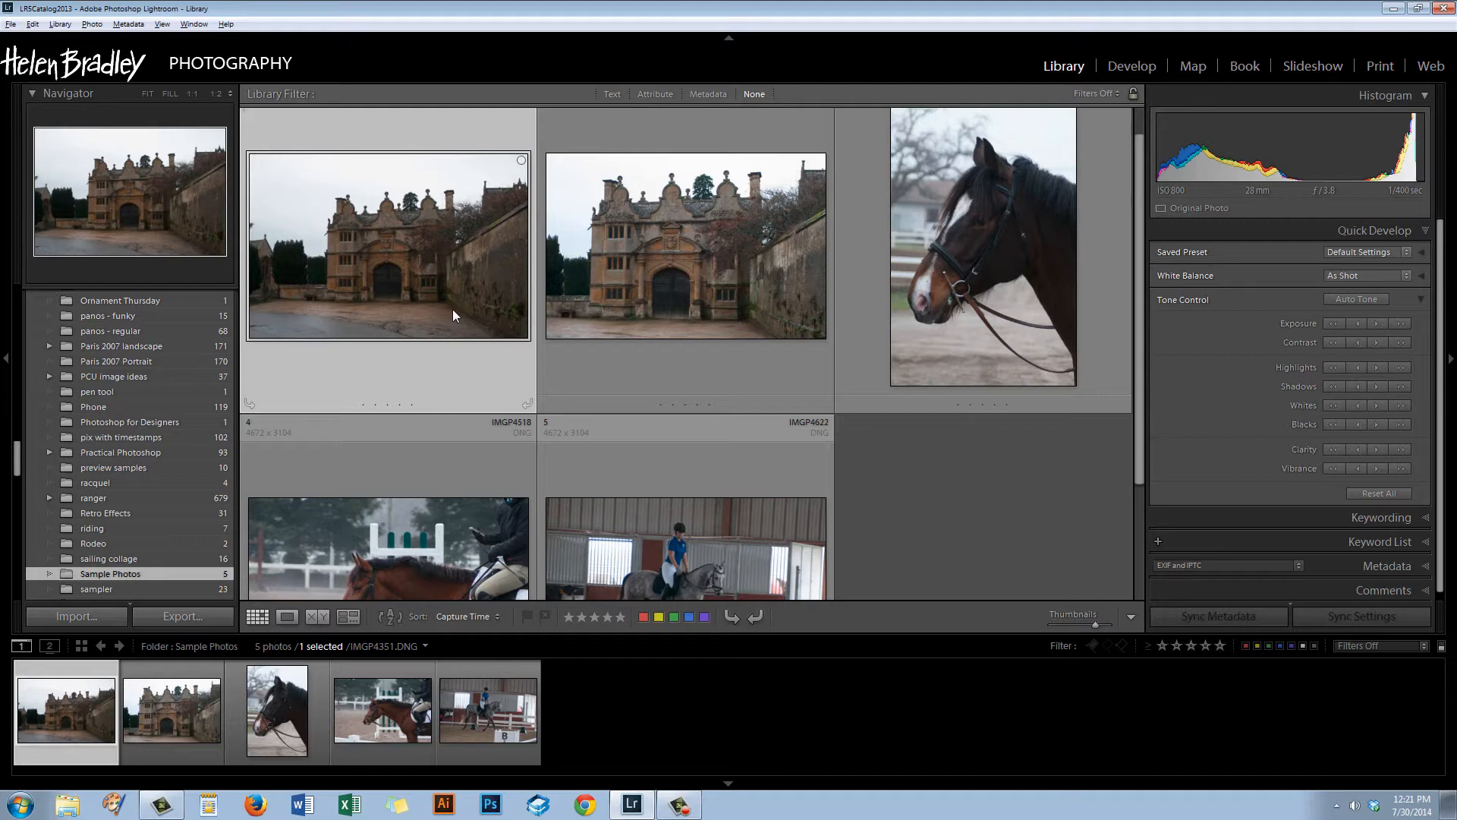
Show IMGP4351.DNG in Windows Explorer and look through the files in the Sample Photos folder.
{"action": "right_click", "coordinate": [345, 215]}
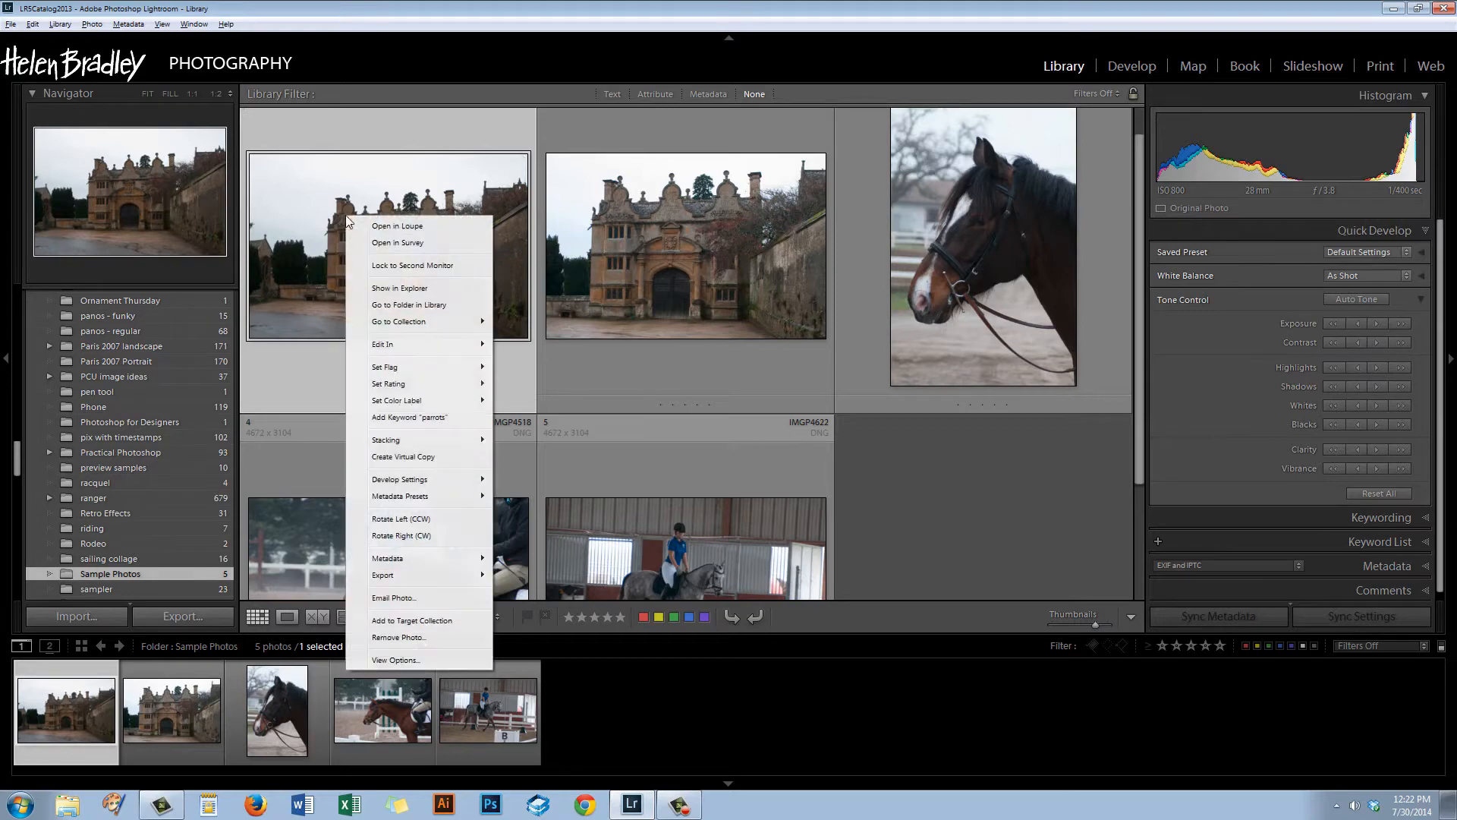
{"action": "left_click", "coordinate": [400, 289]}
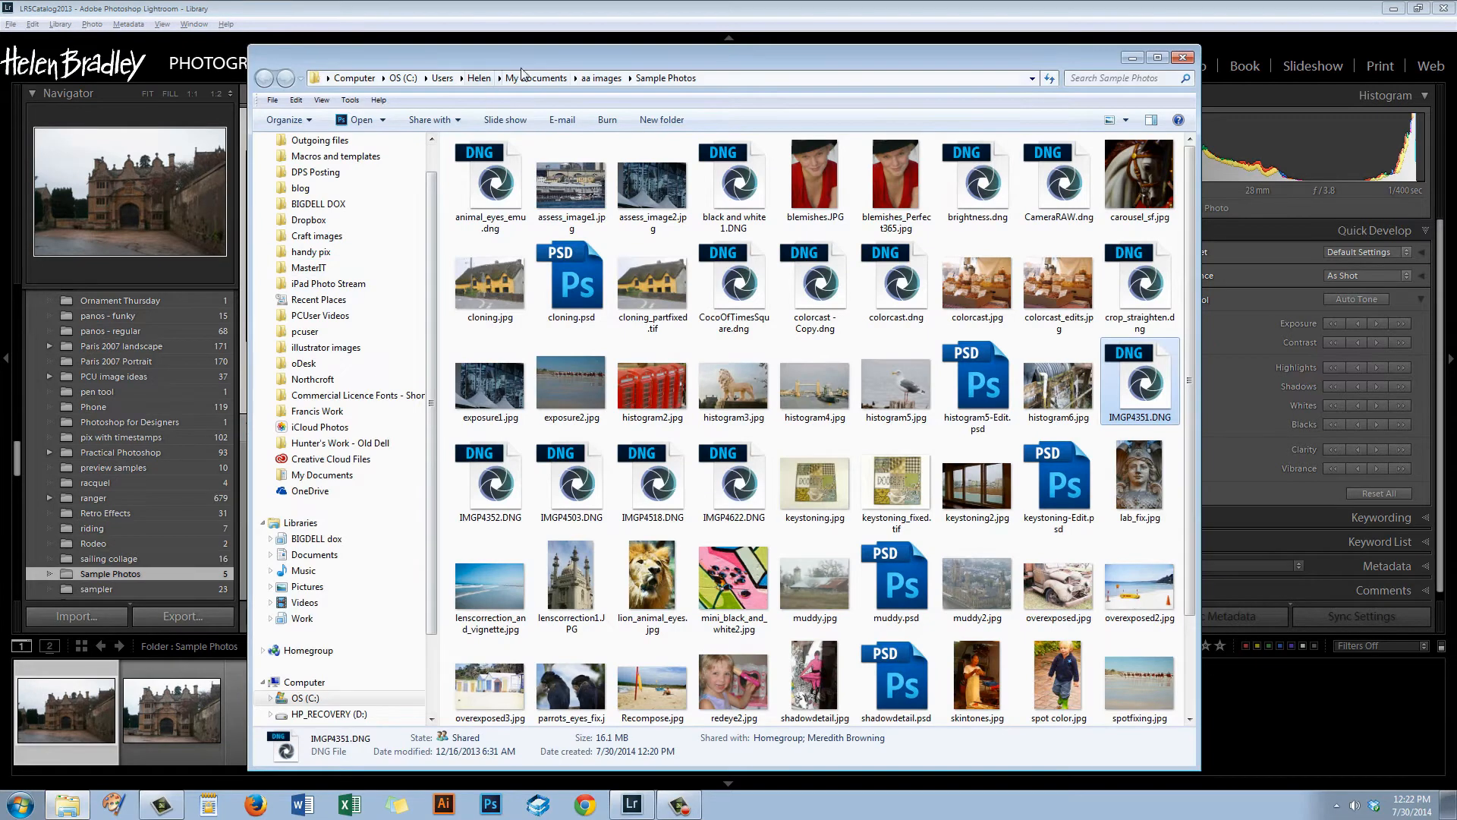
{"action": "left_click_drag", "start_coordinate": [517, 53], "coordinate": [399, 25]}
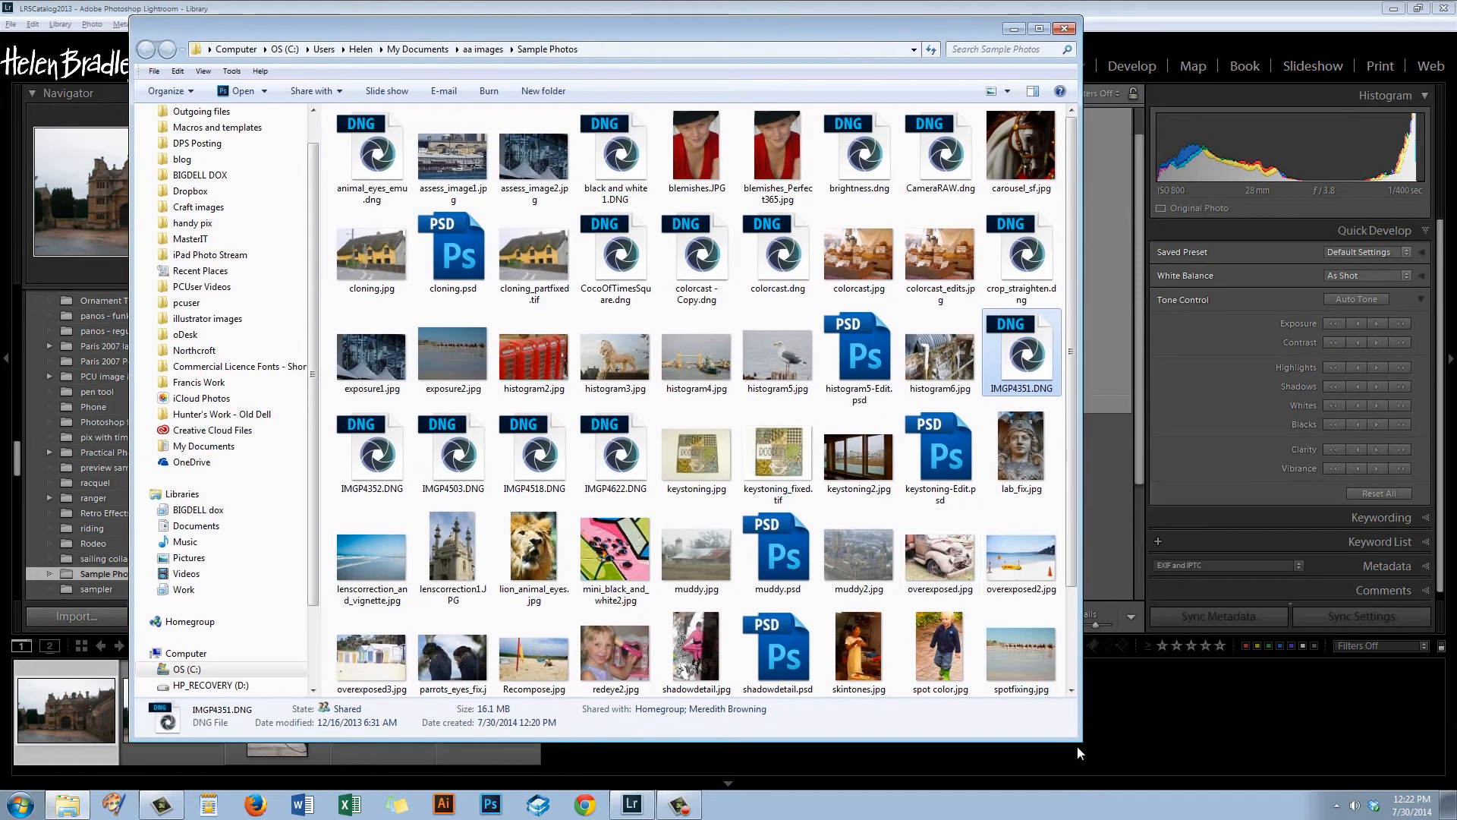
{"action": "left_click_drag", "start_coordinate": [1080, 741], "coordinate": [1134, 767]}
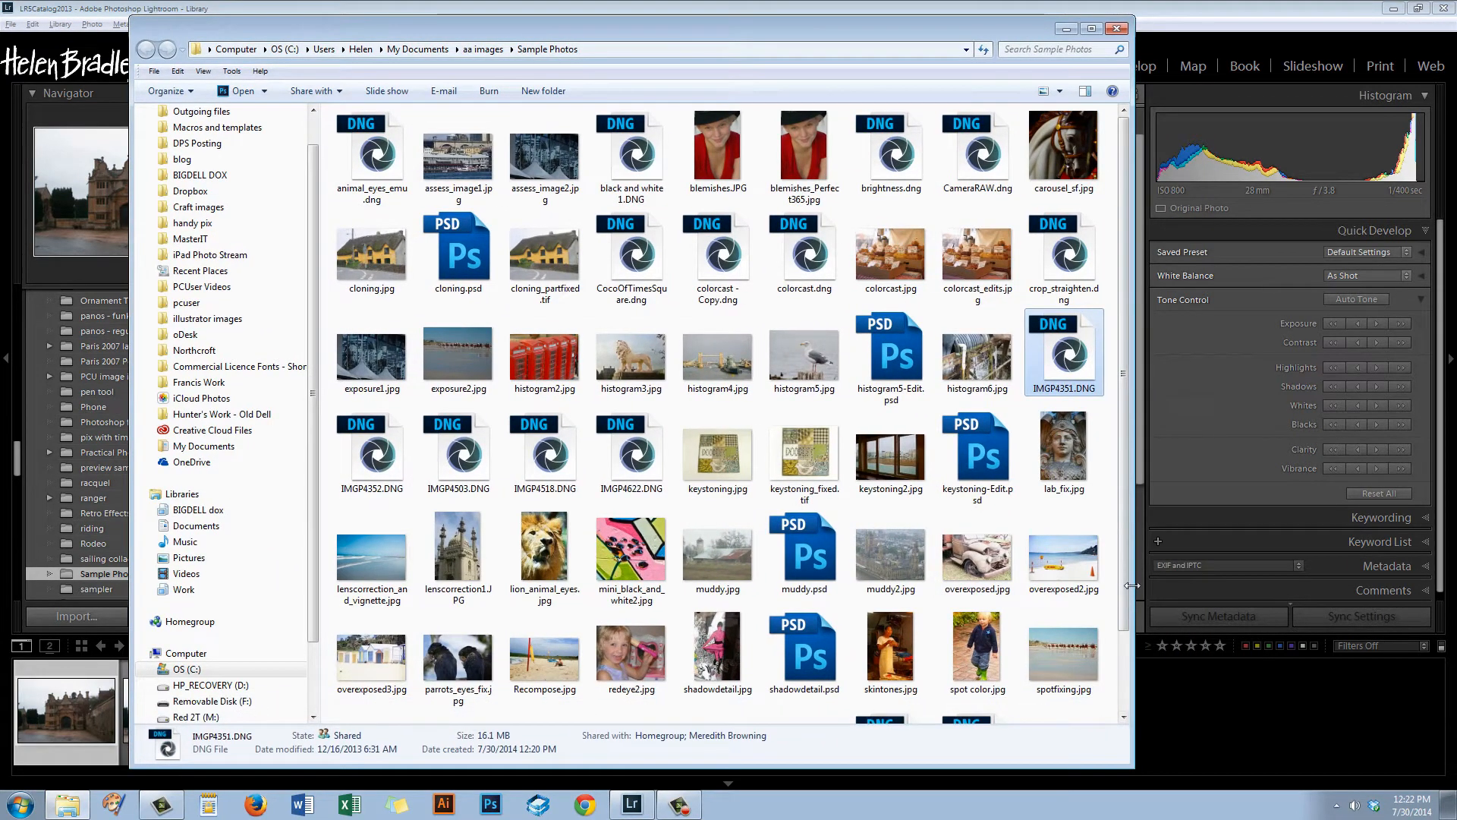
{"action": "left_click_drag", "start_coordinate": [1123, 588], "coordinate": [1125, 735]}
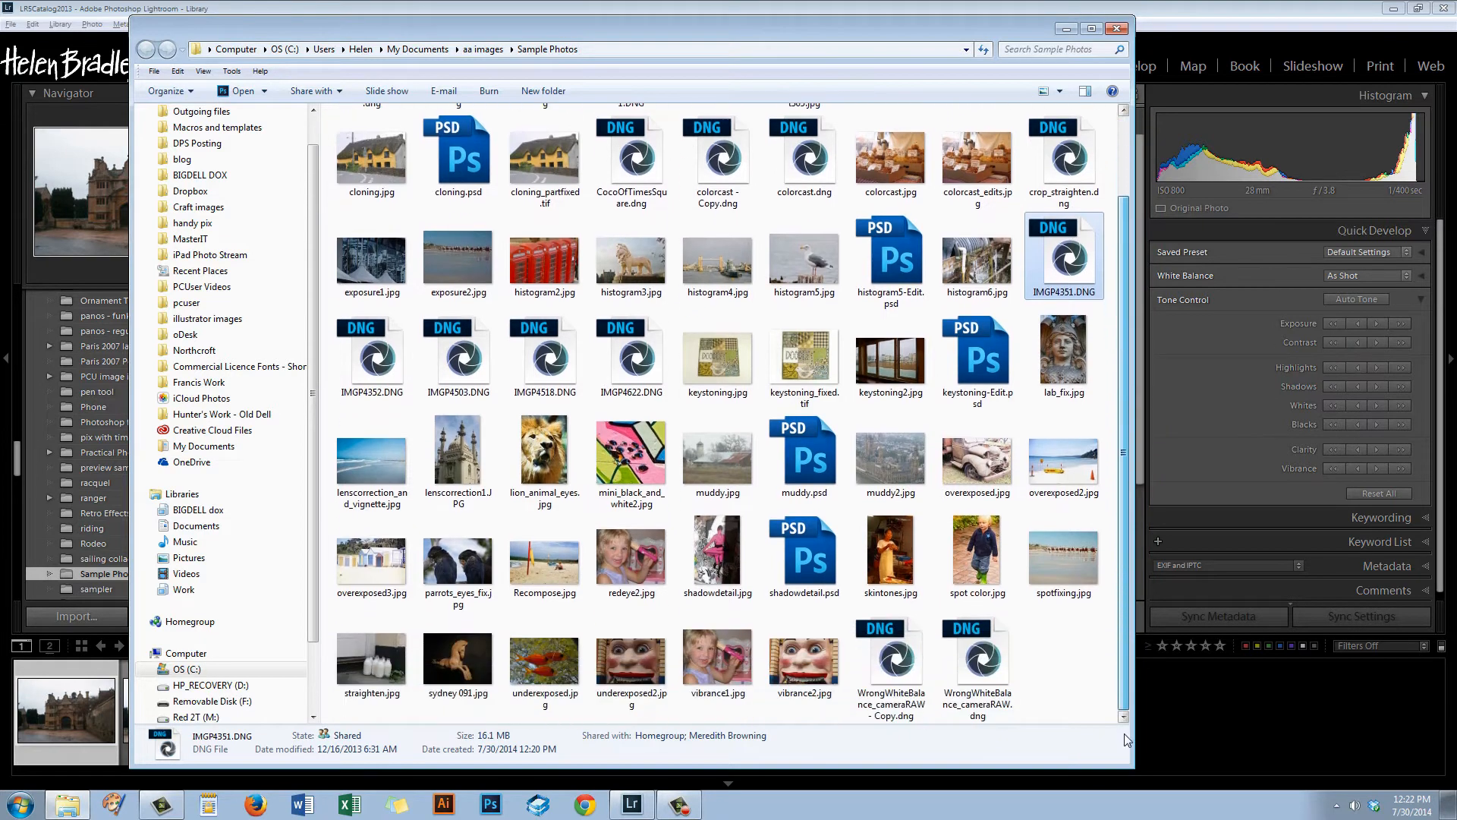
{"action": "scroll", "coordinate": [1152, 526], "scroll_direction": "up", "scroll_amount": 1}
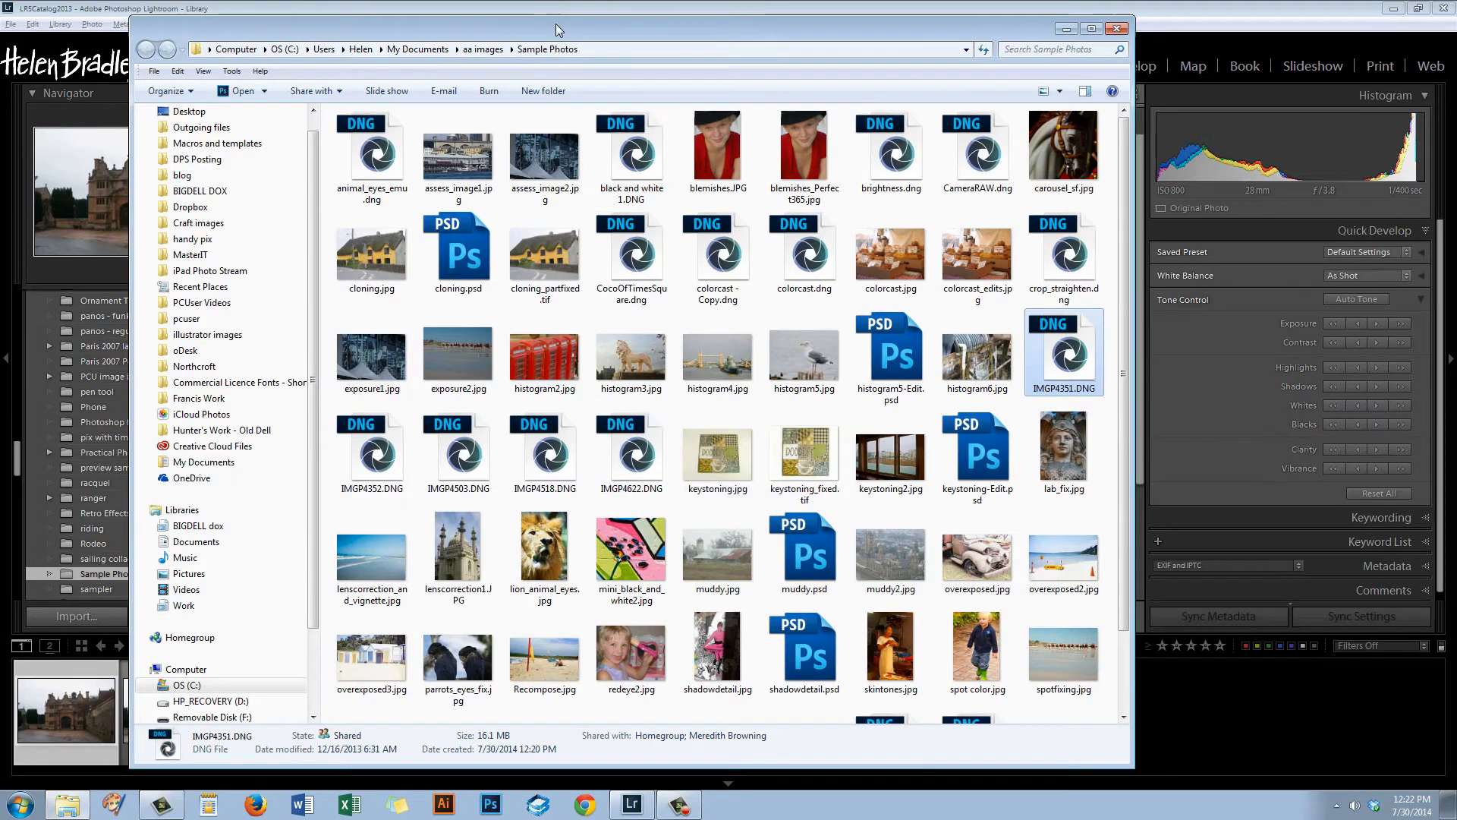
{"action": "left_click_drag", "start_coordinate": [557, 27], "coordinate": [1456, 76]}
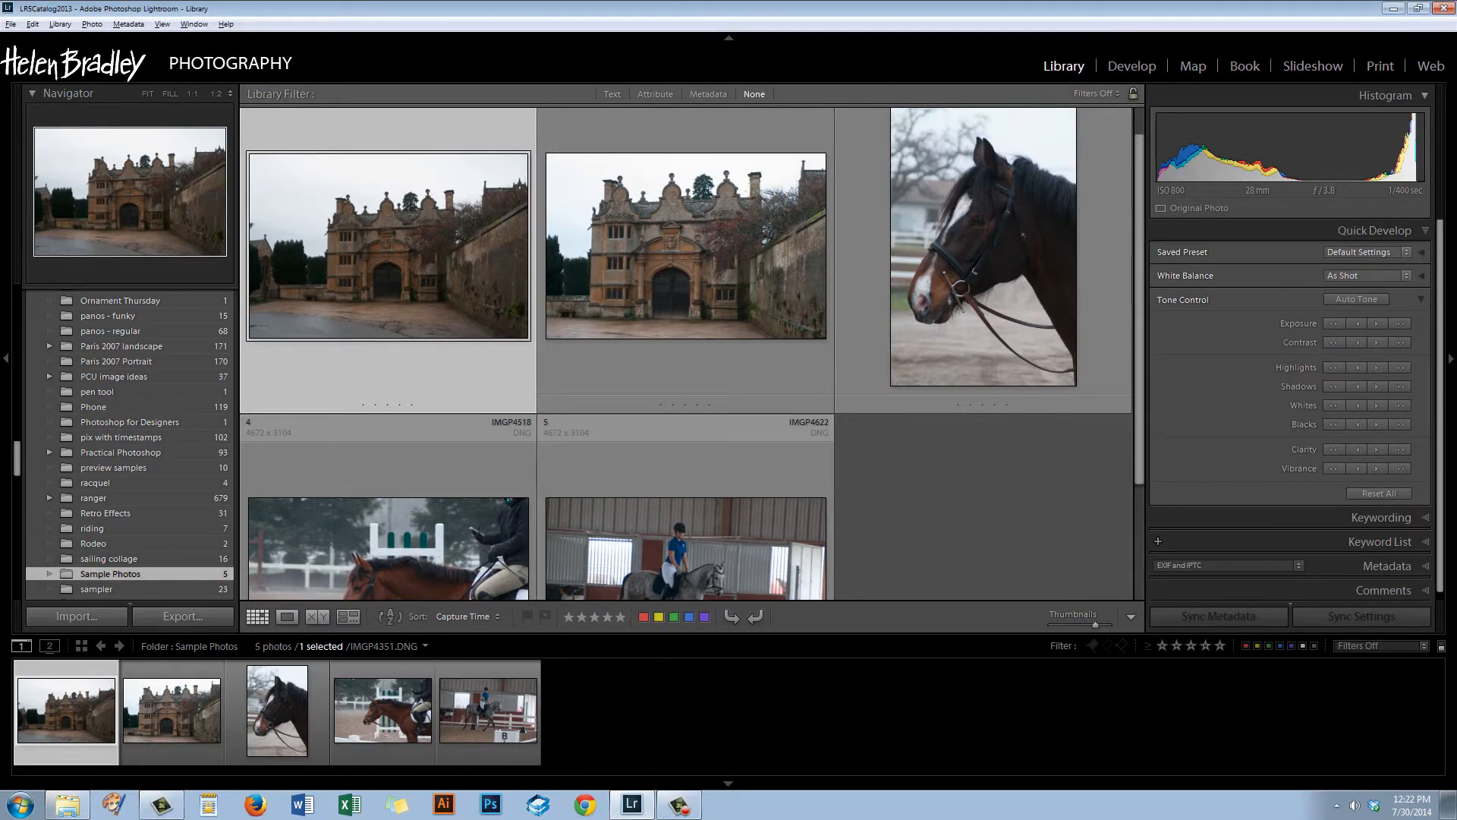
Delete IMGP4351.DNG from the Sample Photos folder in Windows Explorer and close the folder window.
{"action": "key", "text": "ctrl+r"}
{"action": "left_click_drag", "start_coordinate": [1225, 47], "coordinate": [417, 47]}
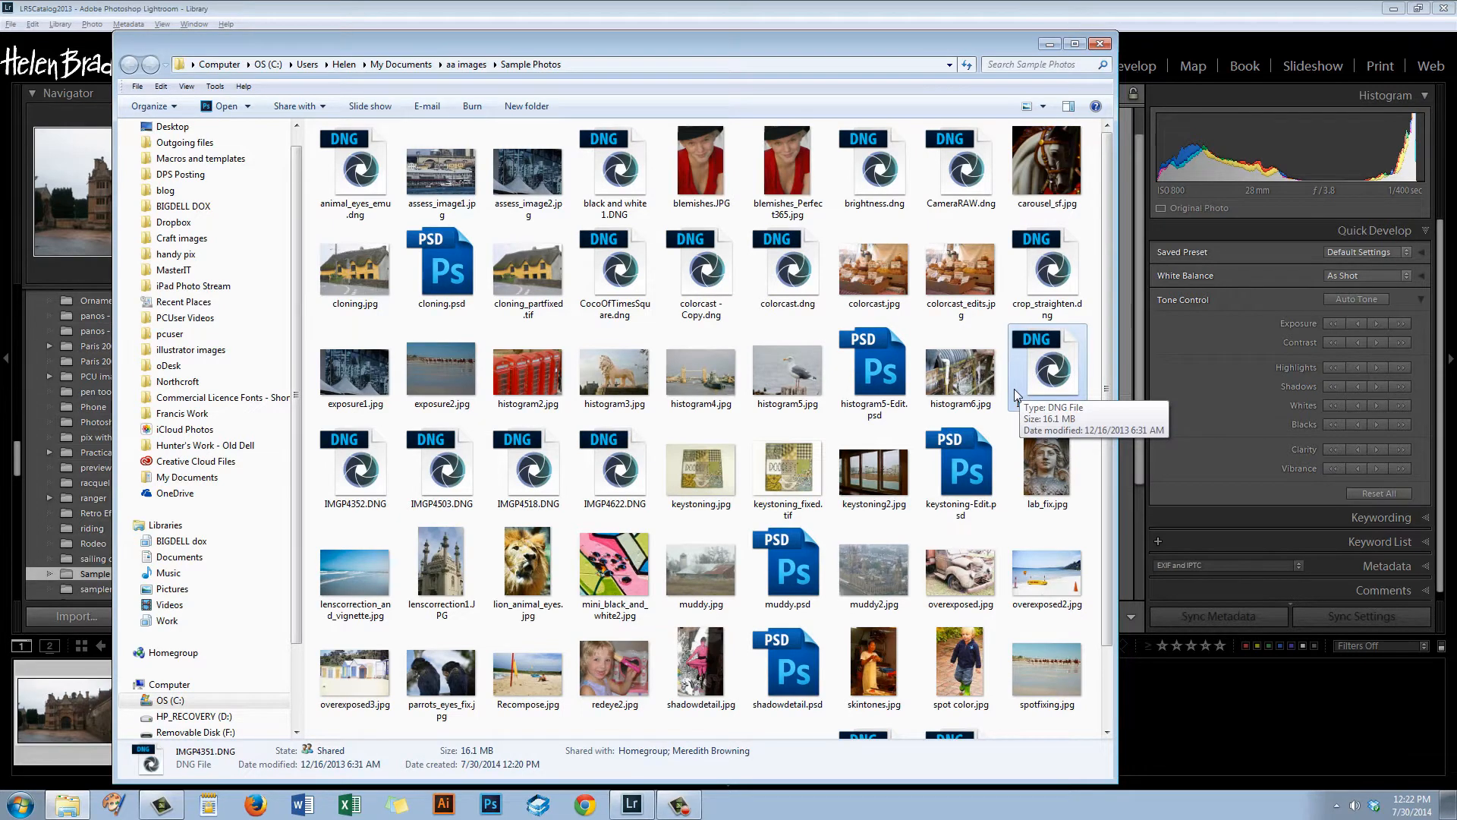
{"action": "key", "text": "Delete"}
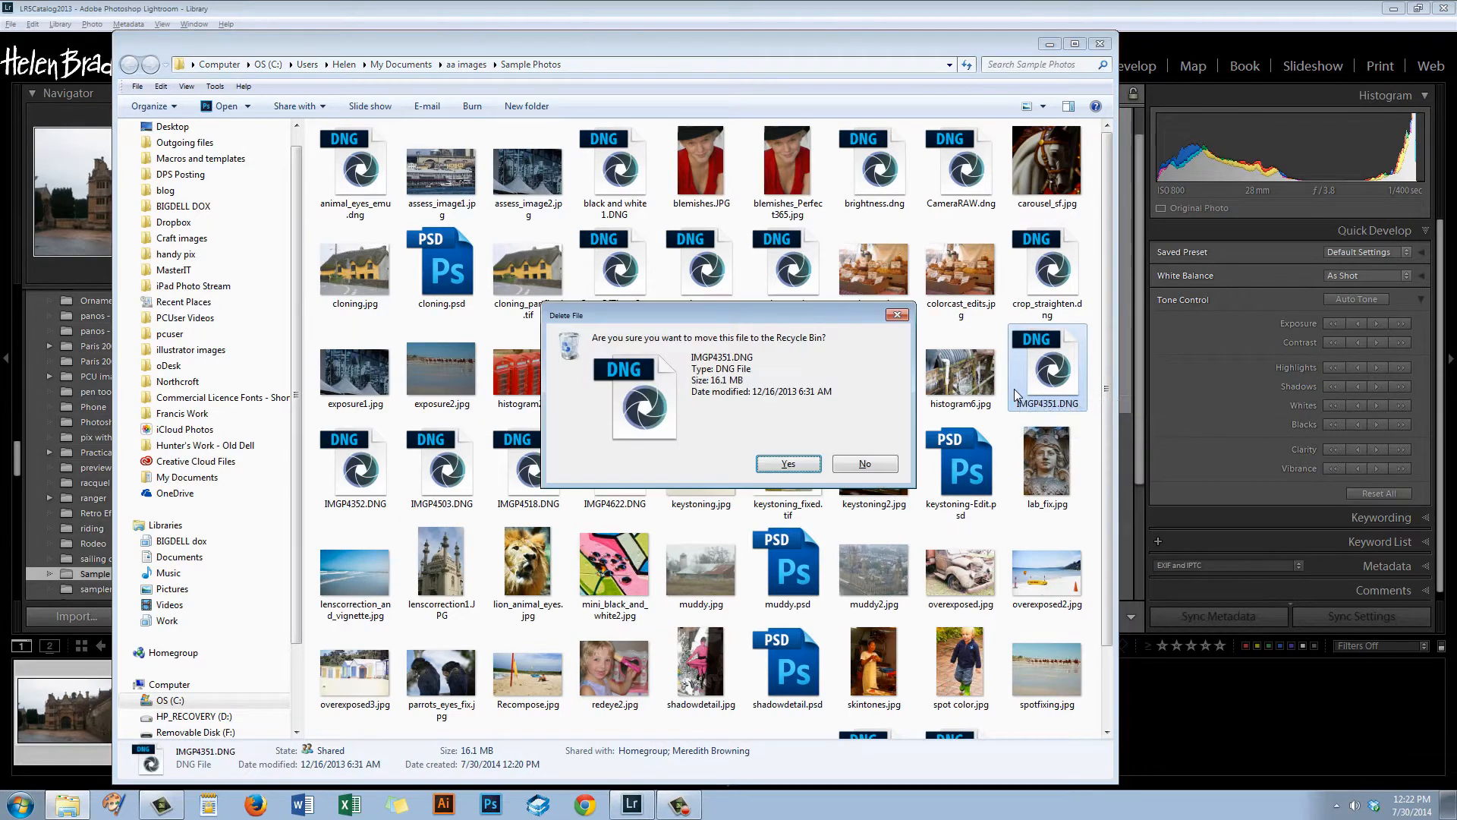
{"action": "left_click", "coordinate": [791, 464]}
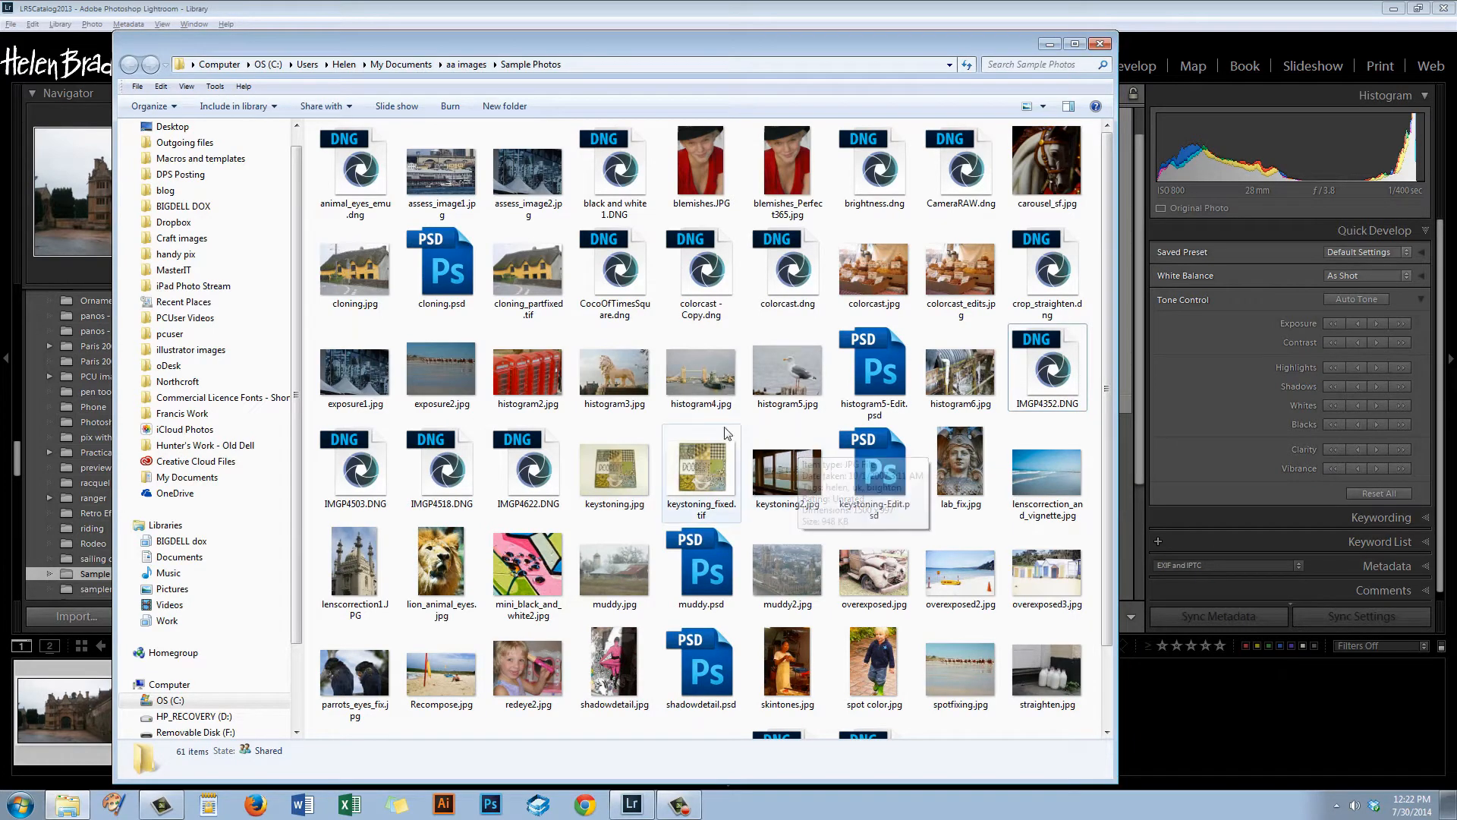
{"action": "left_click", "coordinate": [1102, 47]}
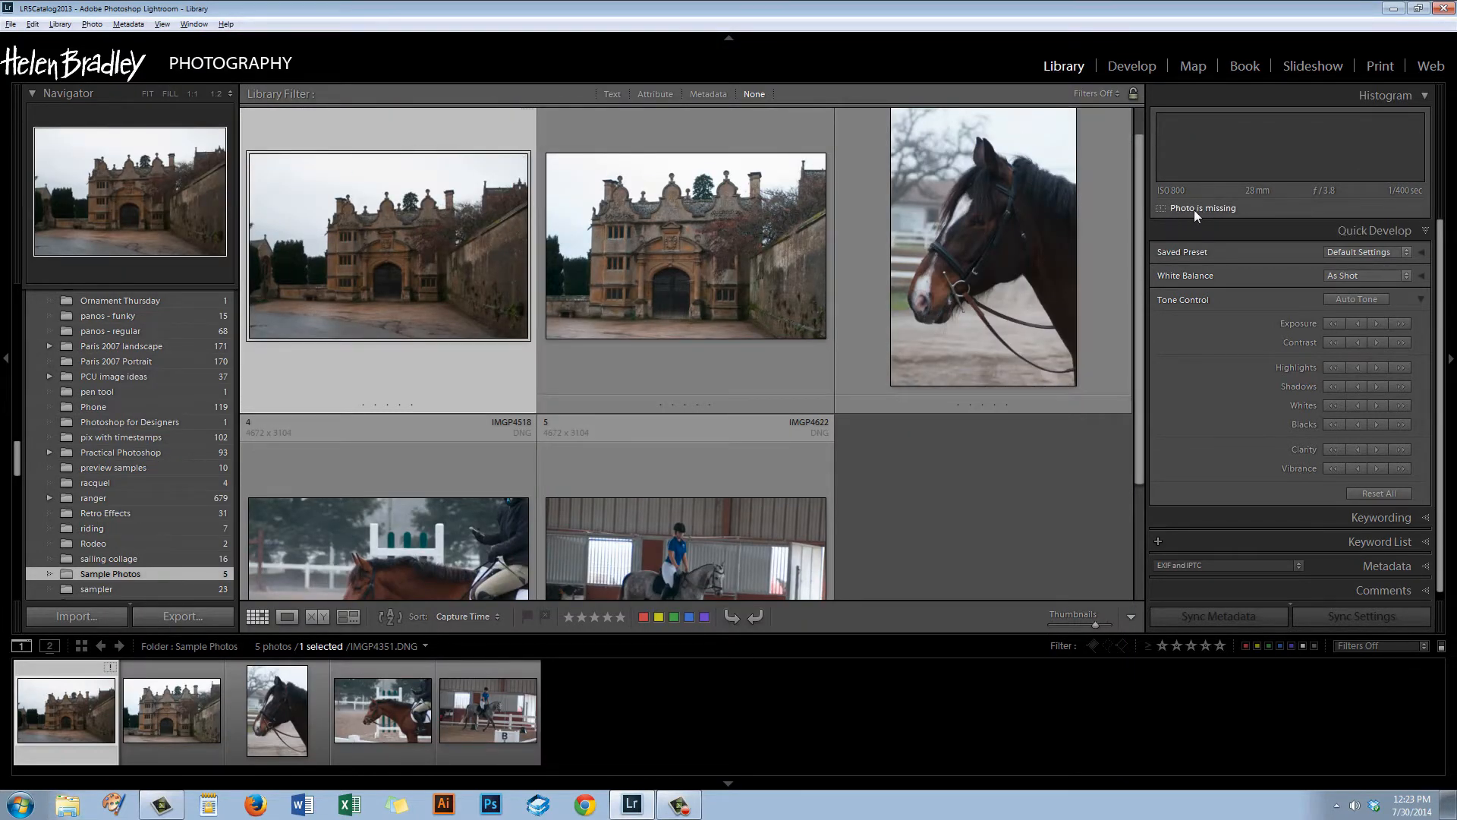
Compare the file status below the histogram for the deleted photo IMGP4351 and the other photos in the folder.
{"action": "mouse_move", "coordinate": [1186, 208]}
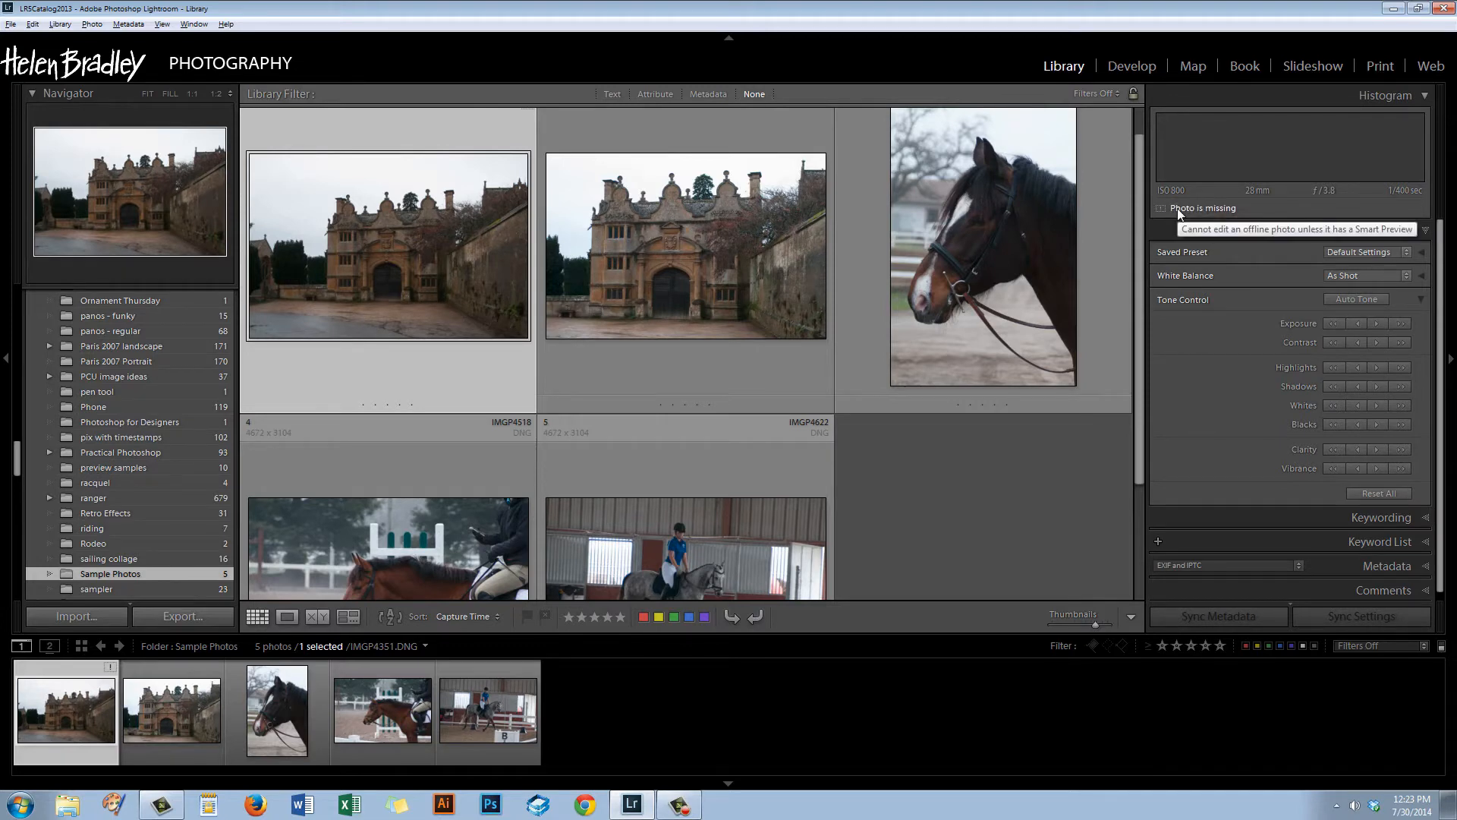
{"action": "left_click", "coordinate": [630, 295]}
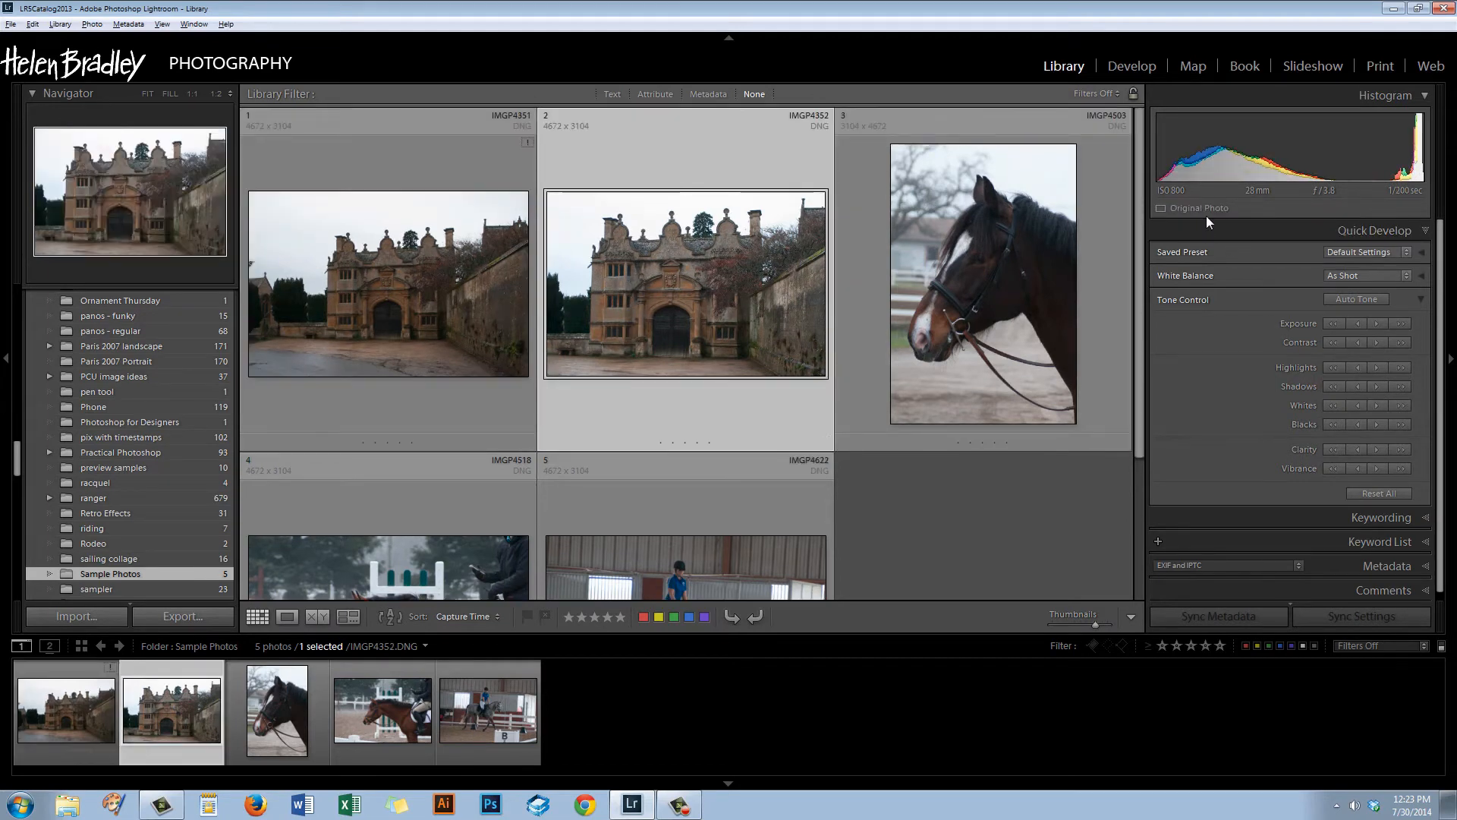
{"action": "left_click", "coordinate": [988, 303]}
{"action": "scroll", "coordinate": [463, 553], "scroll_direction": "down", "scroll_amount": 3}
{"action": "left_click", "coordinate": [672, 520]}
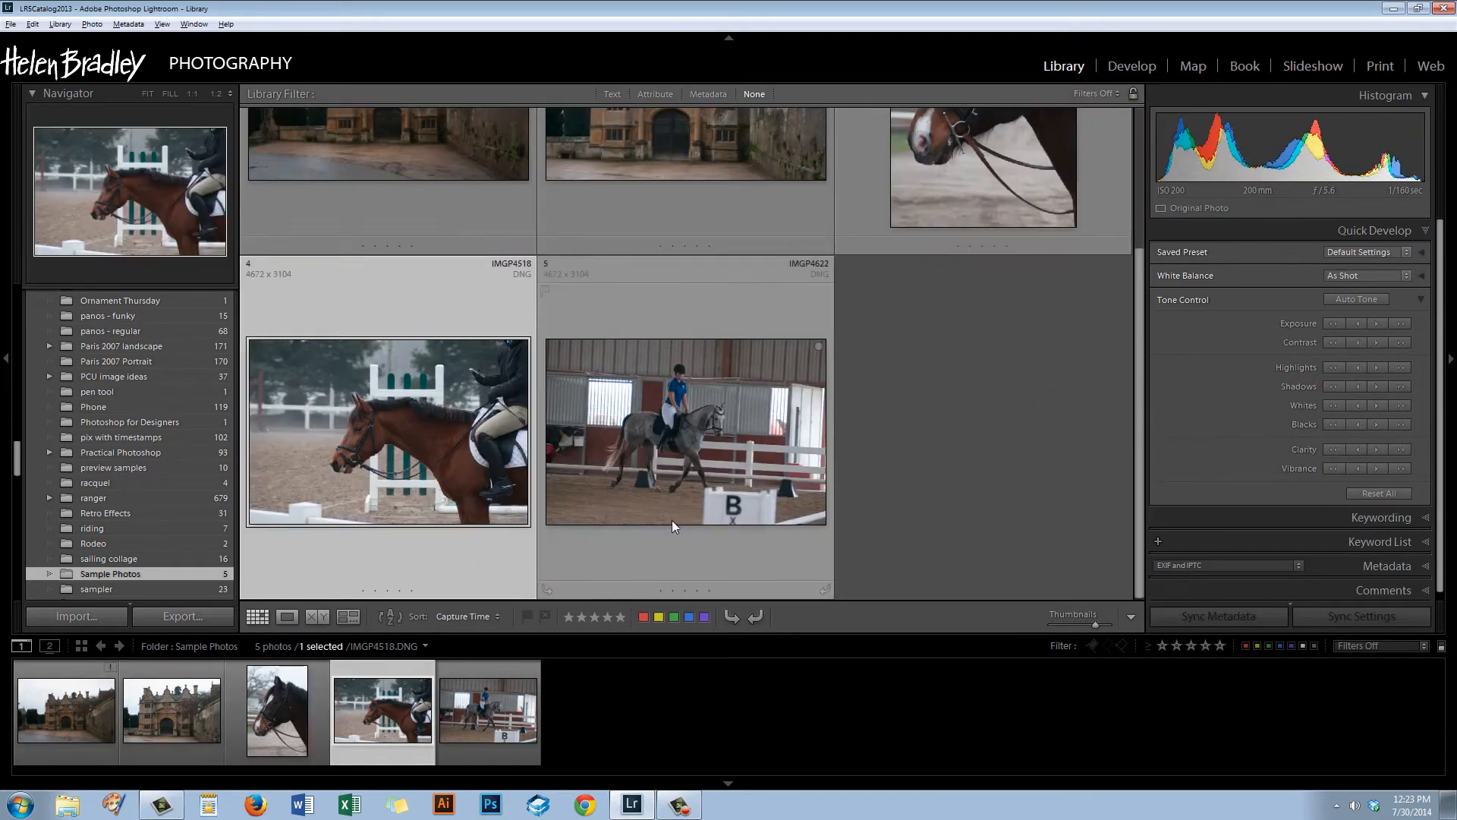
{"action": "left_click", "coordinate": [351, 155]}
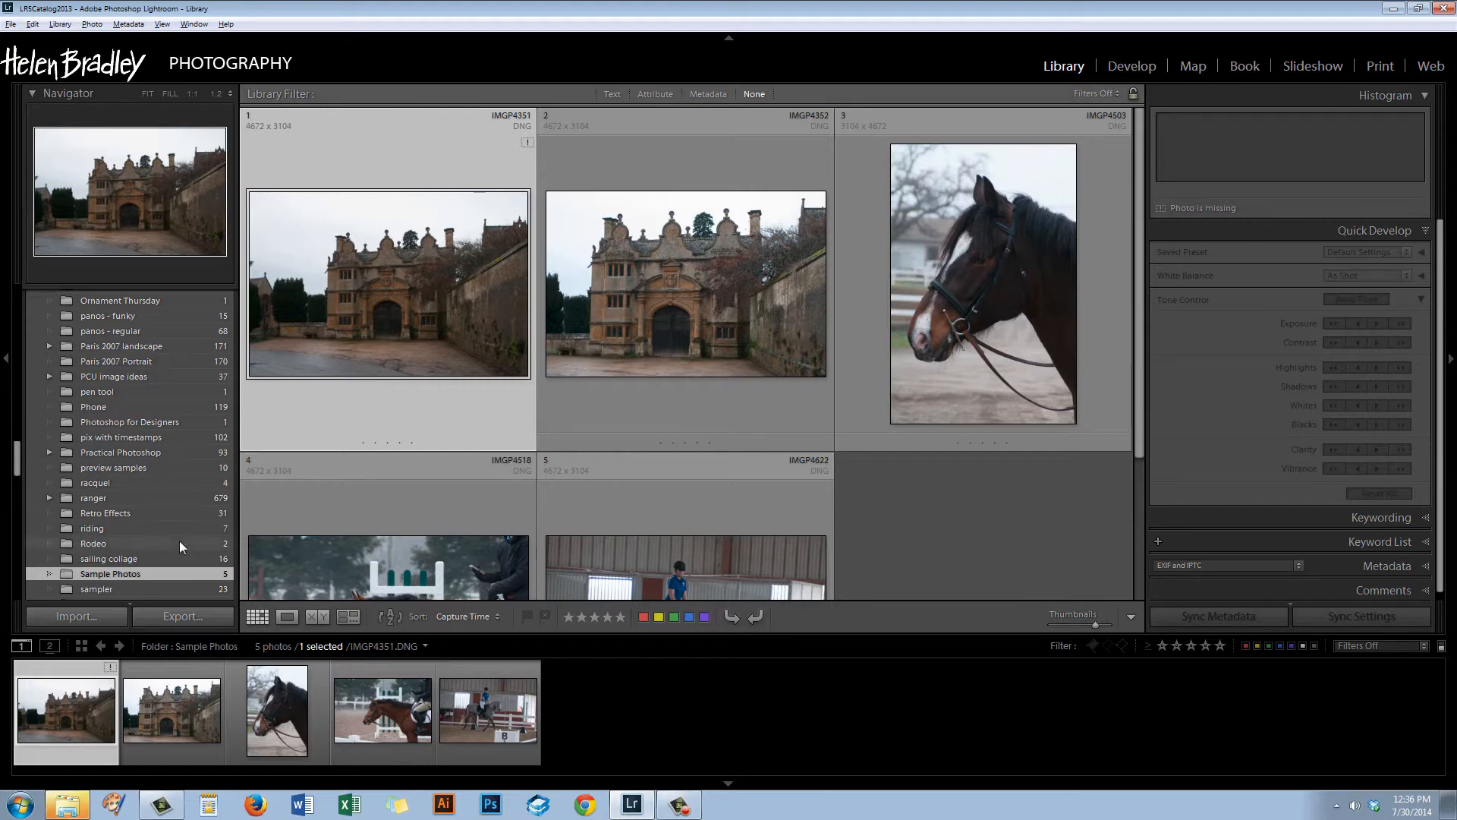
Start an import from the F: card reader with only IMGP4283.DNG and IMGP4284.DNG checked.
{"action": "left_click", "coordinate": [67, 614]}
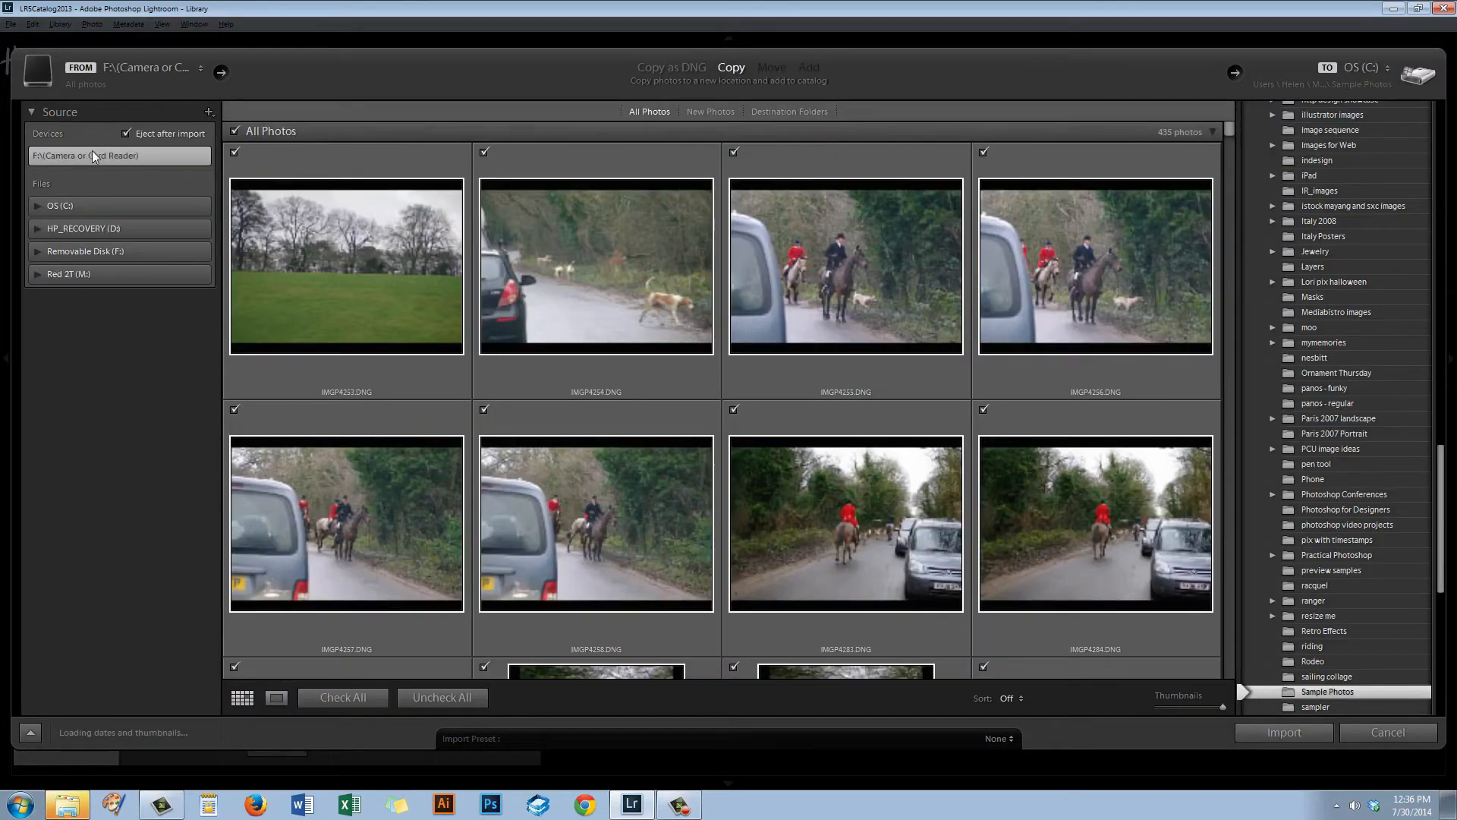
{"action": "scroll", "coordinate": [611, 233], "scroll_direction": "down", "scroll_amount": 5}
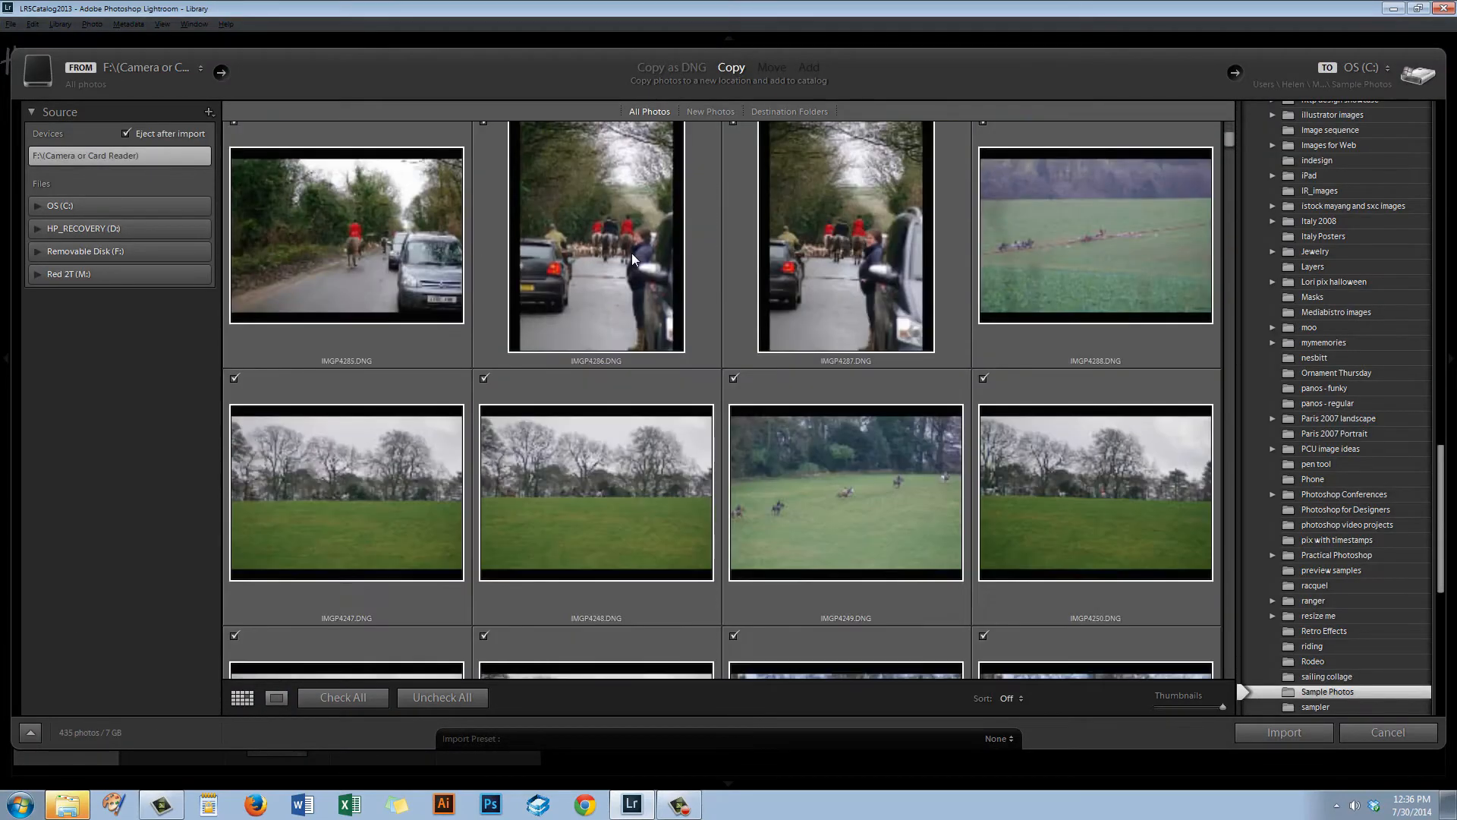
{"action": "scroll", "coordinate": [610, 270], "scroll_direction": "up", "scroll_amount": 3}
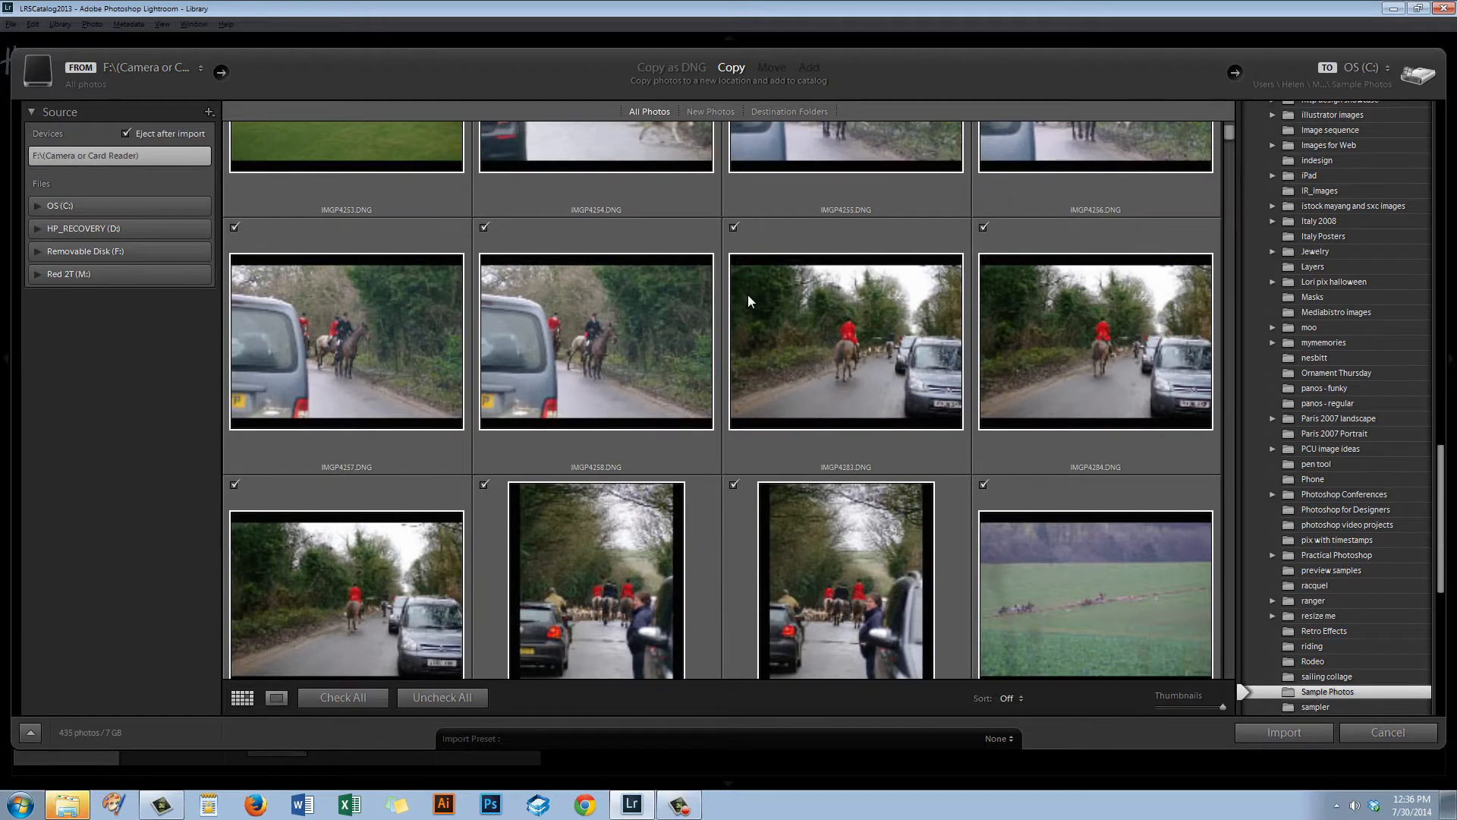
{"action": "left_click", "coordinate": [414, 699]}
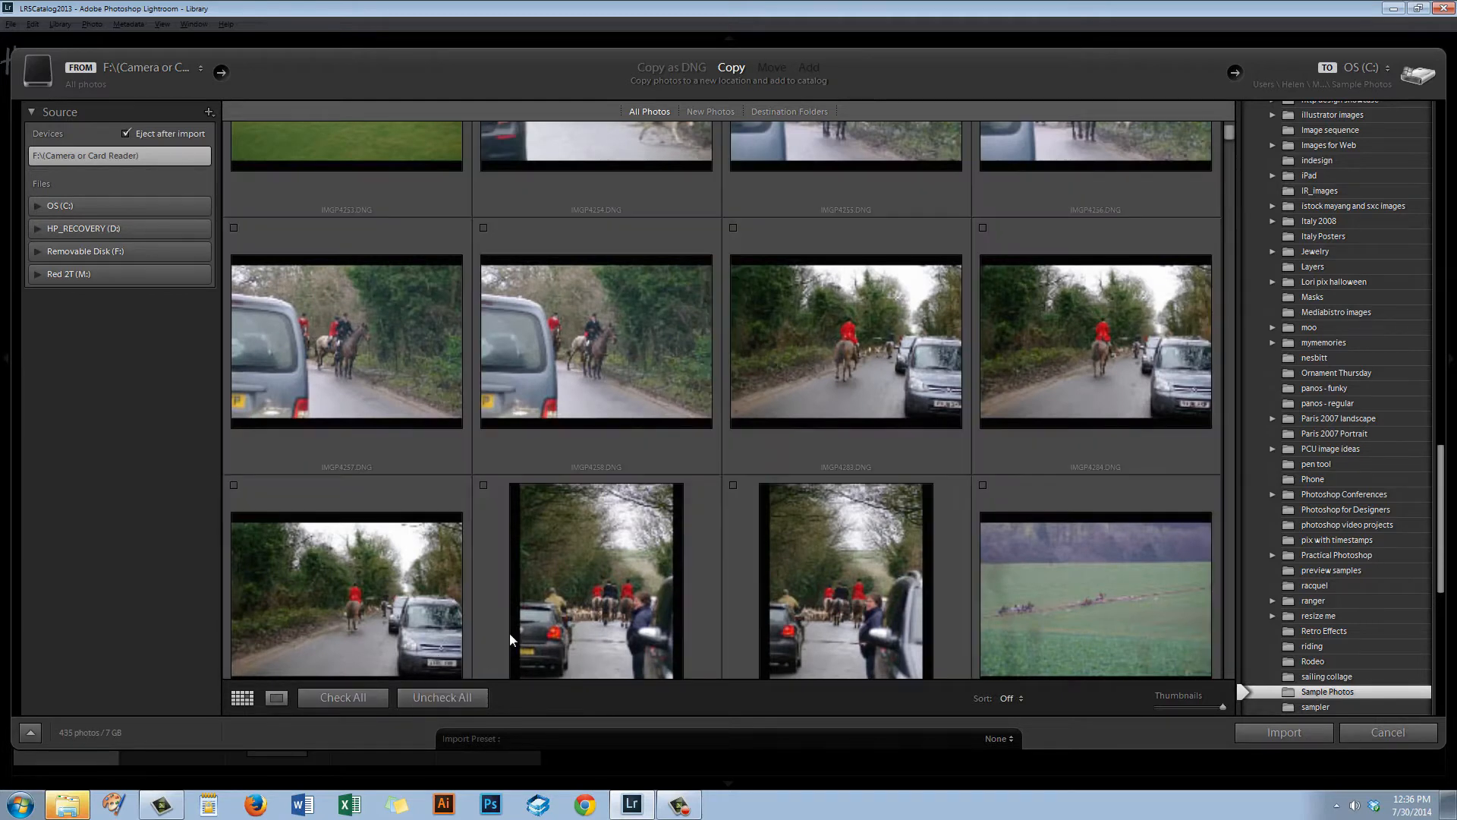
{"action": "left_click", "coordinate": [733, 227]}
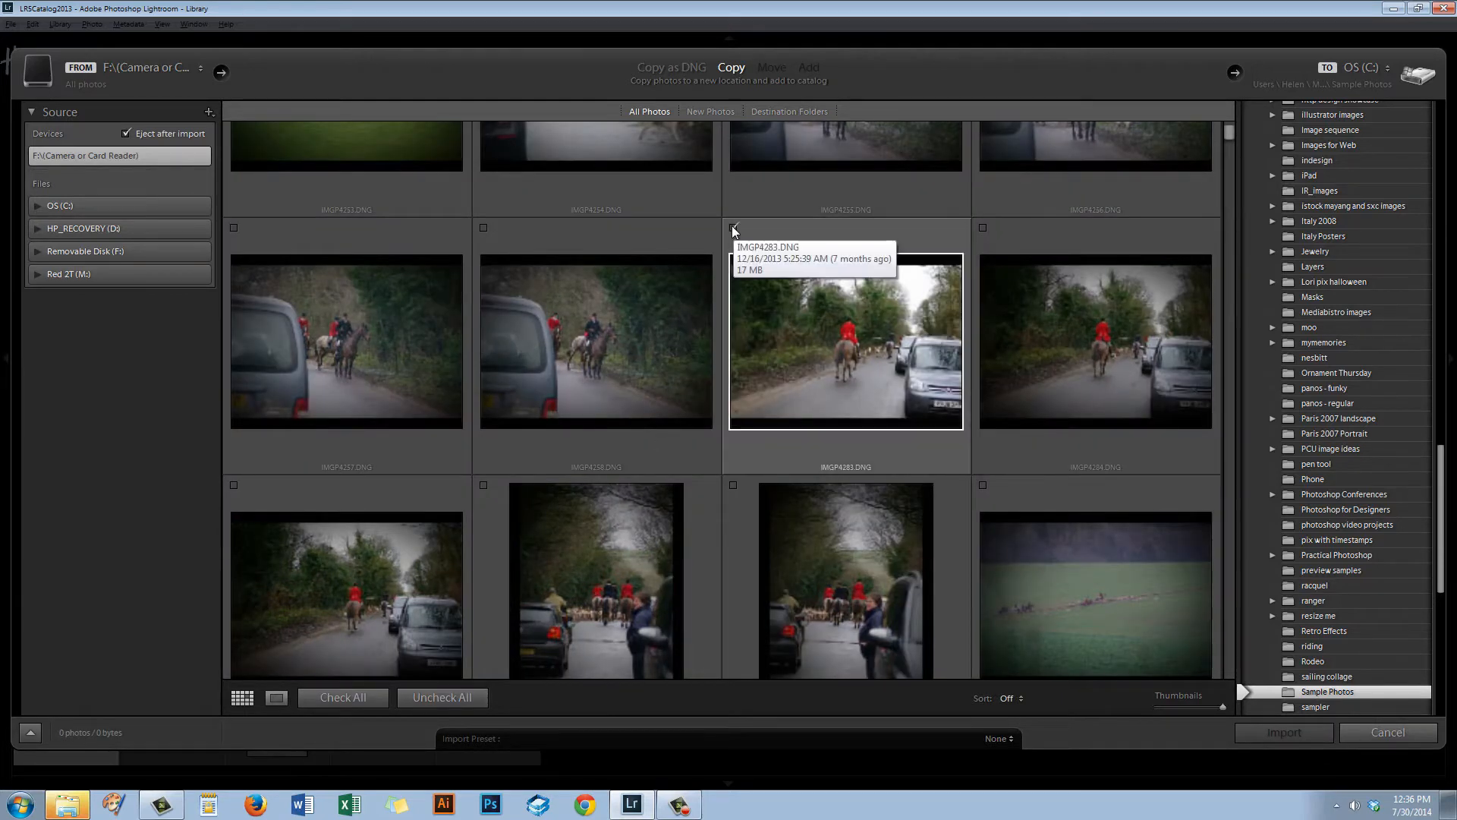
{"action": "left_click", "coordinate": [982, 227]}
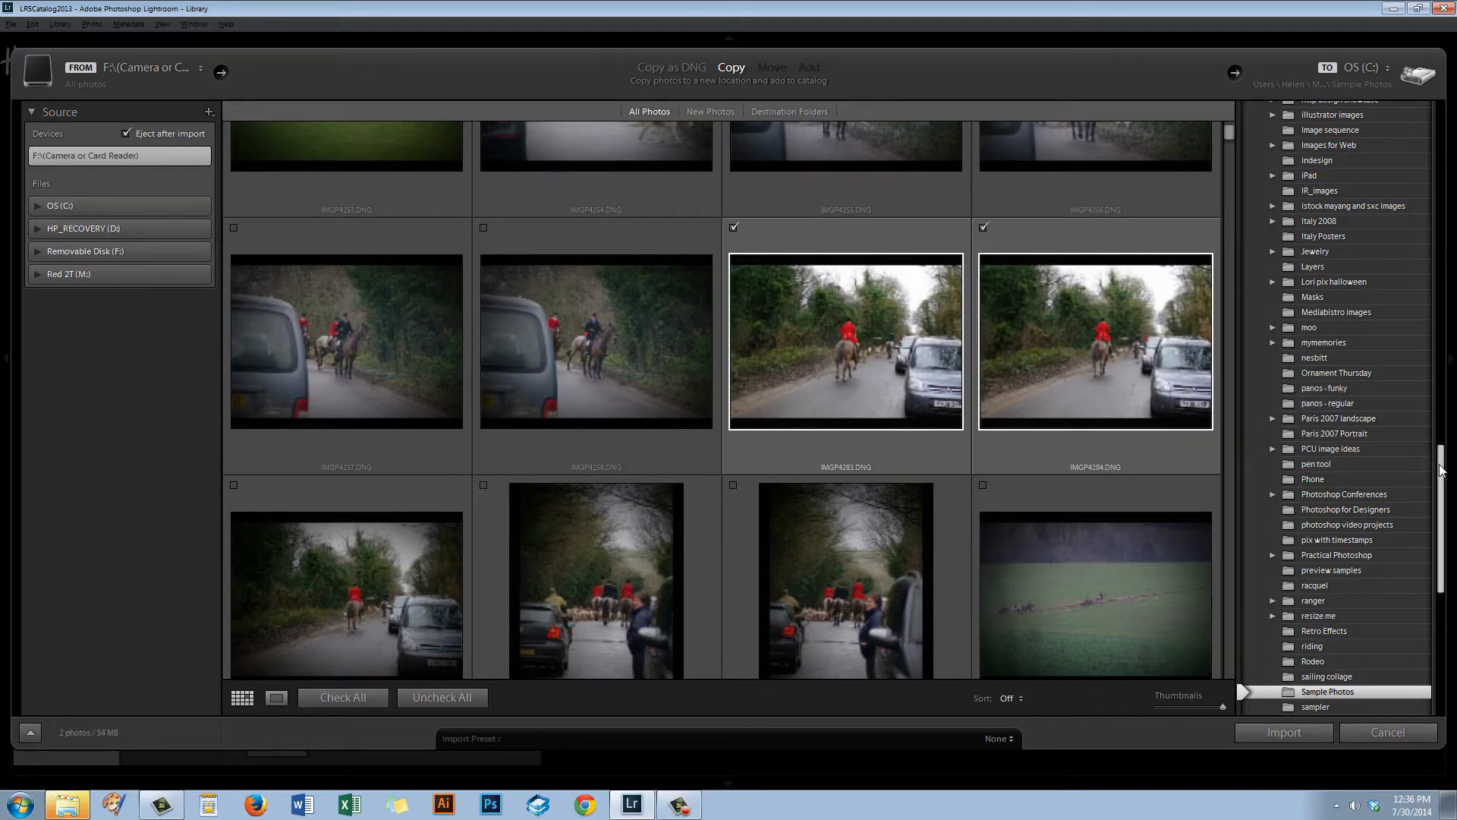
Enable Build Smart Previews, import the two checked photos and dismiss the smart preview notice.
{"action": "left_click_drag", "start_coordinate": [1446, 466], "coordinate": [1443, 201]}
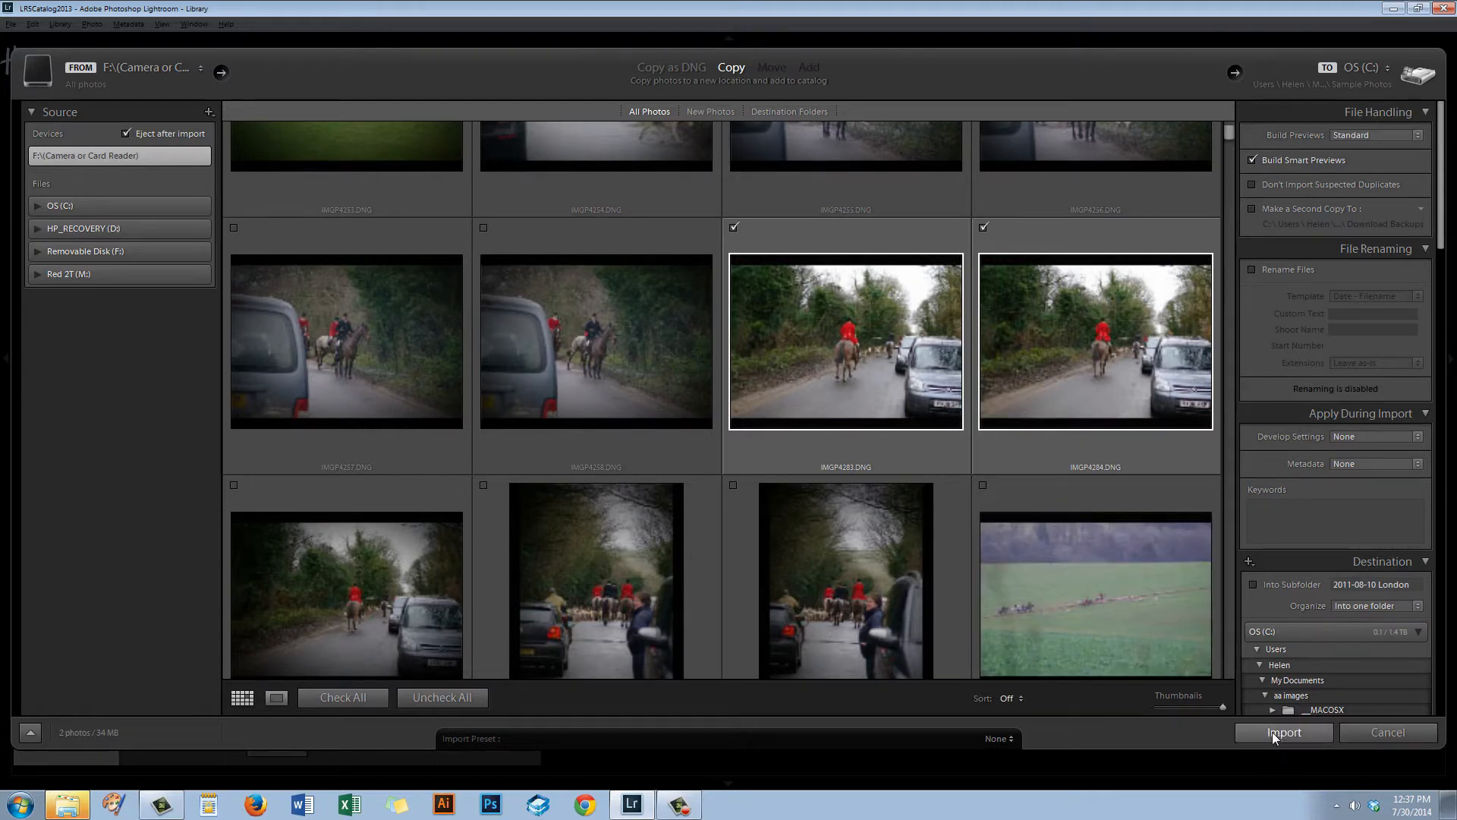
{"action": "left_click", "coordinate": [1272, 732]}
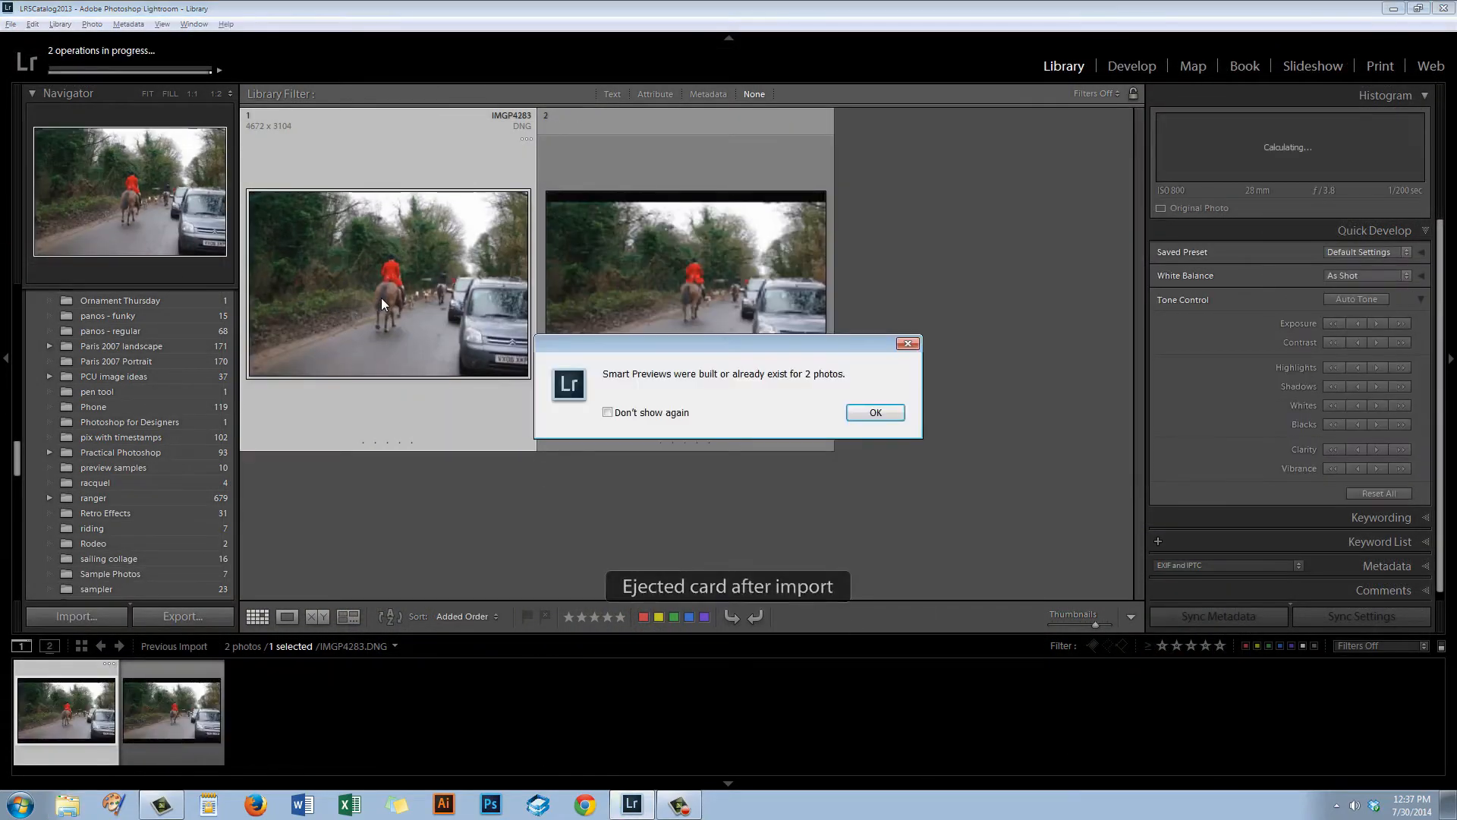
{"action": "left_click", "coordinate": [860, 414]}
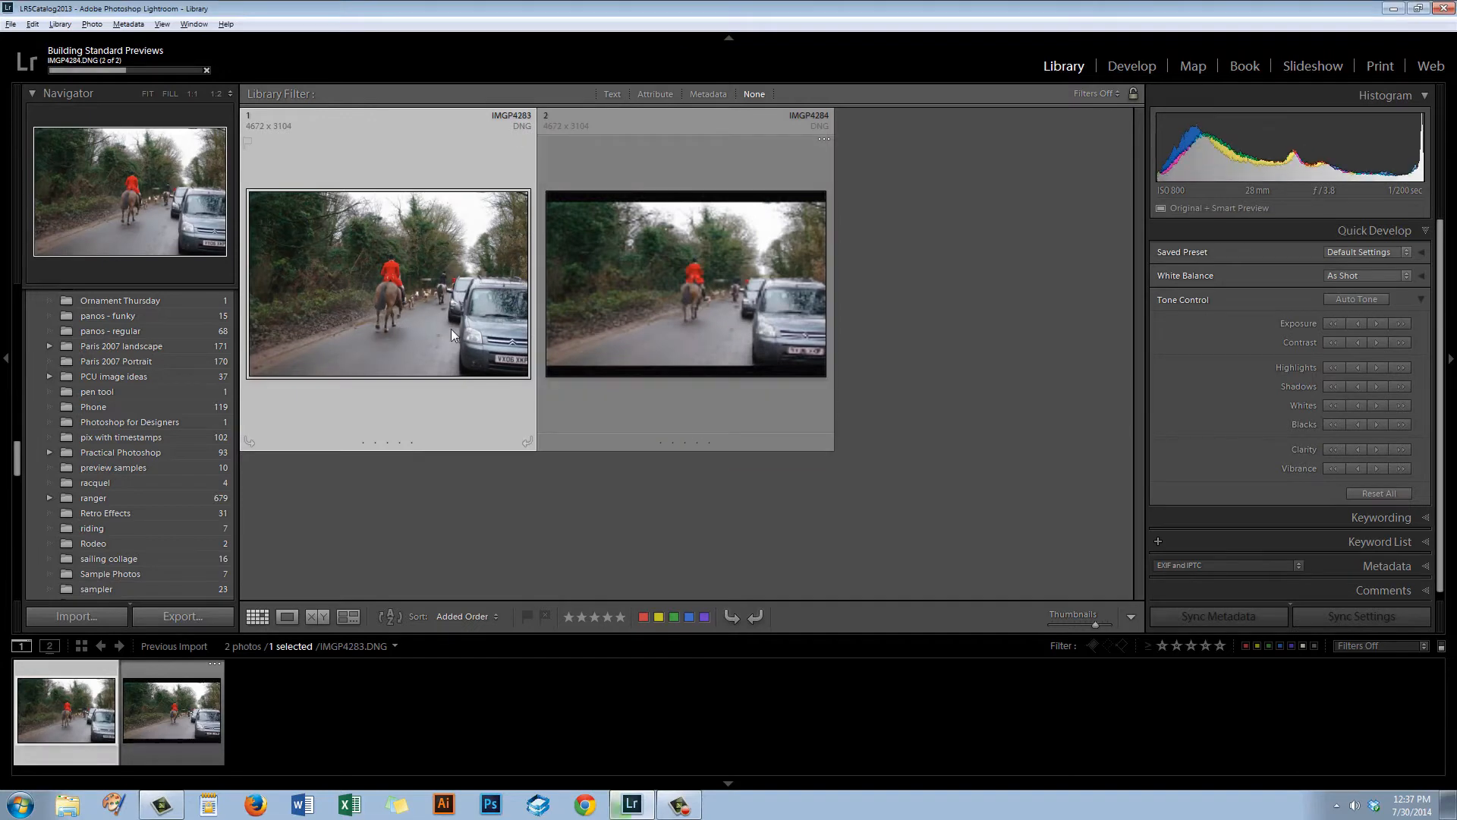
{"action": "mouse_move", "coordinate": [1188, 208]}
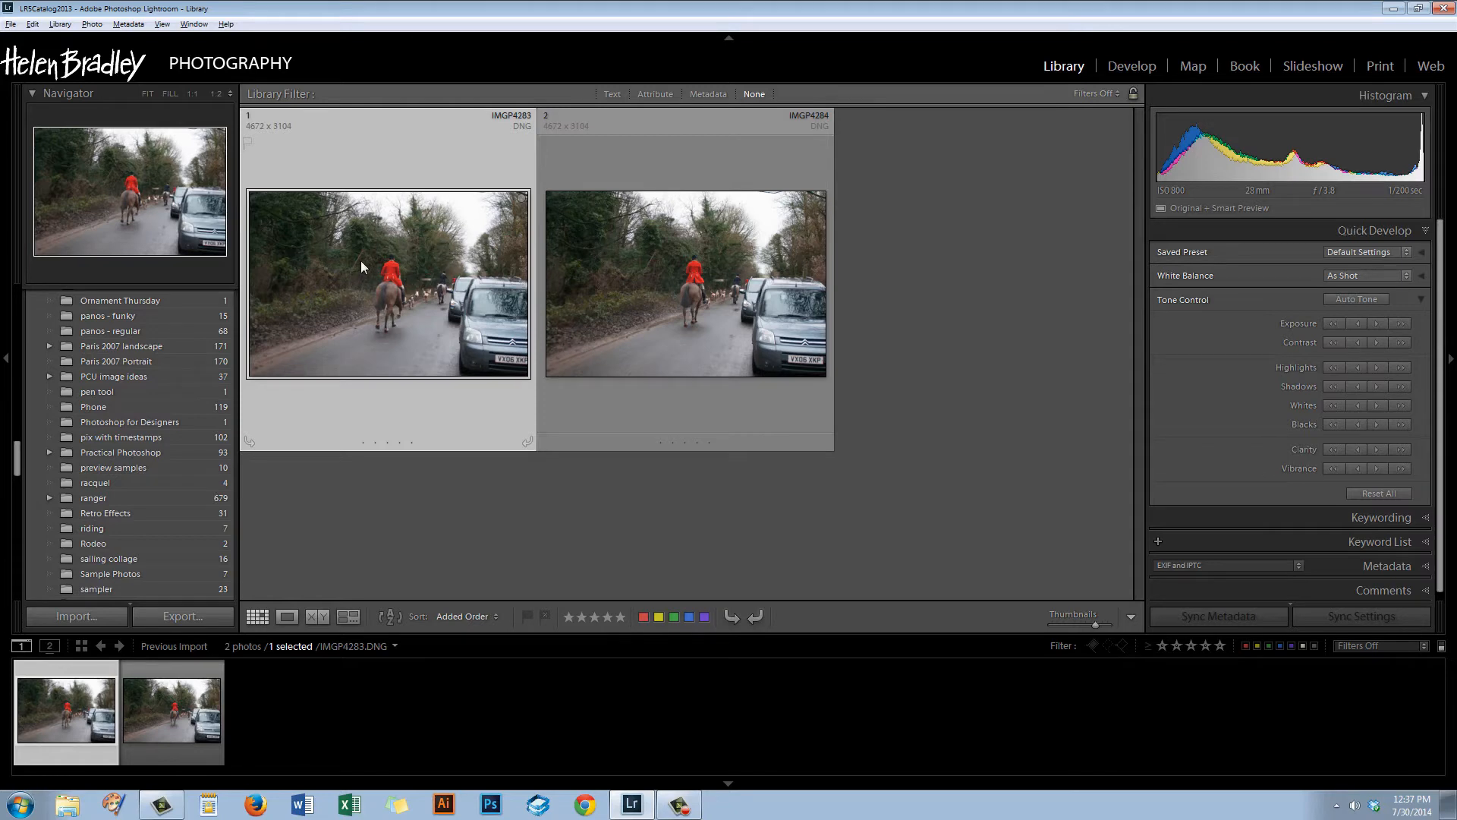
Show IMGP4283 in Windows Explorer, delete IMGP4283.DNG from the Sample Photos folder and close the folder window.
{"action": "right_click", "coordinate": [334, 238]}
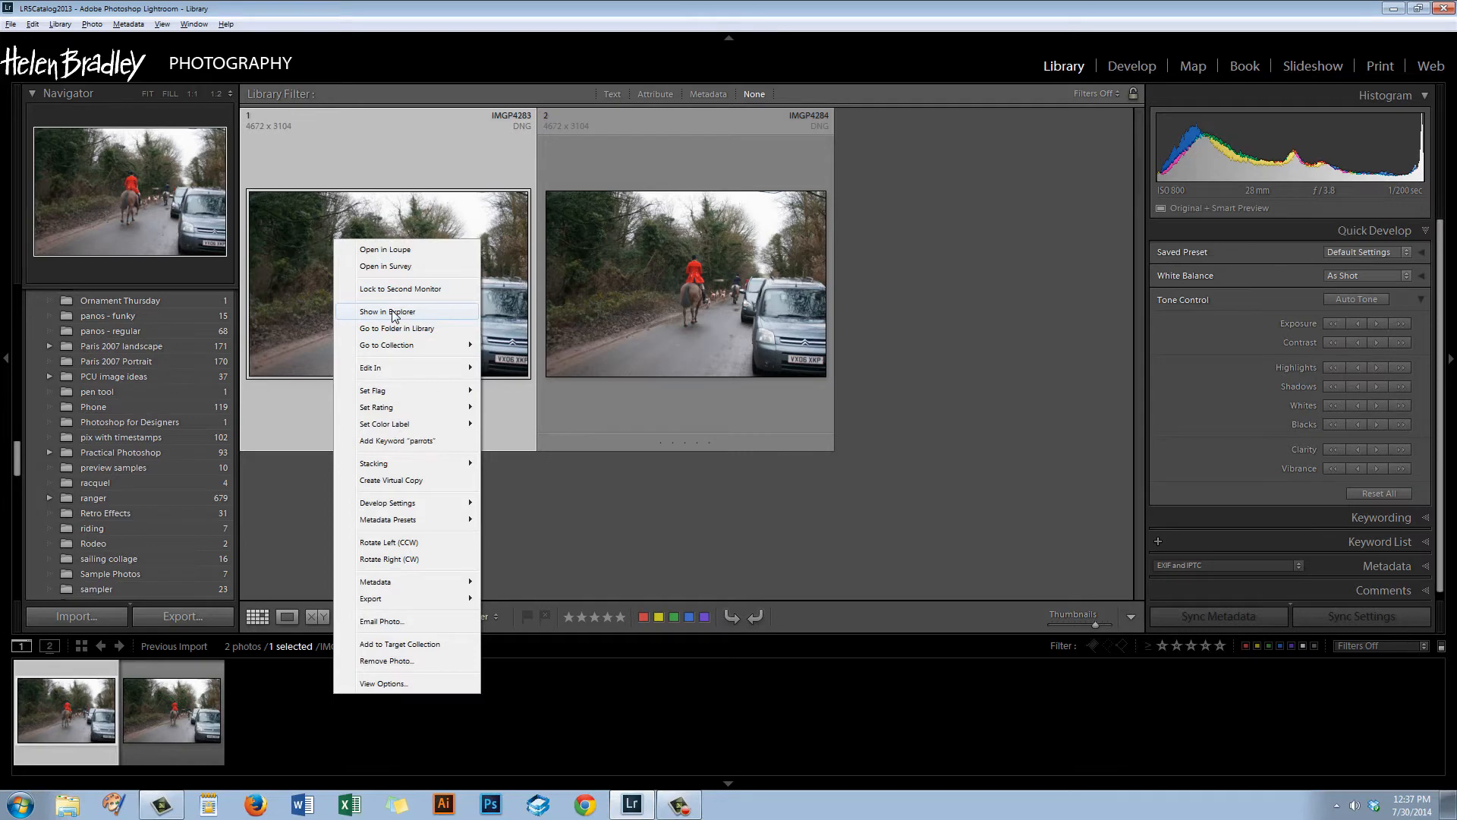
{"action": "left_click", "coordinate": [394, 312]}
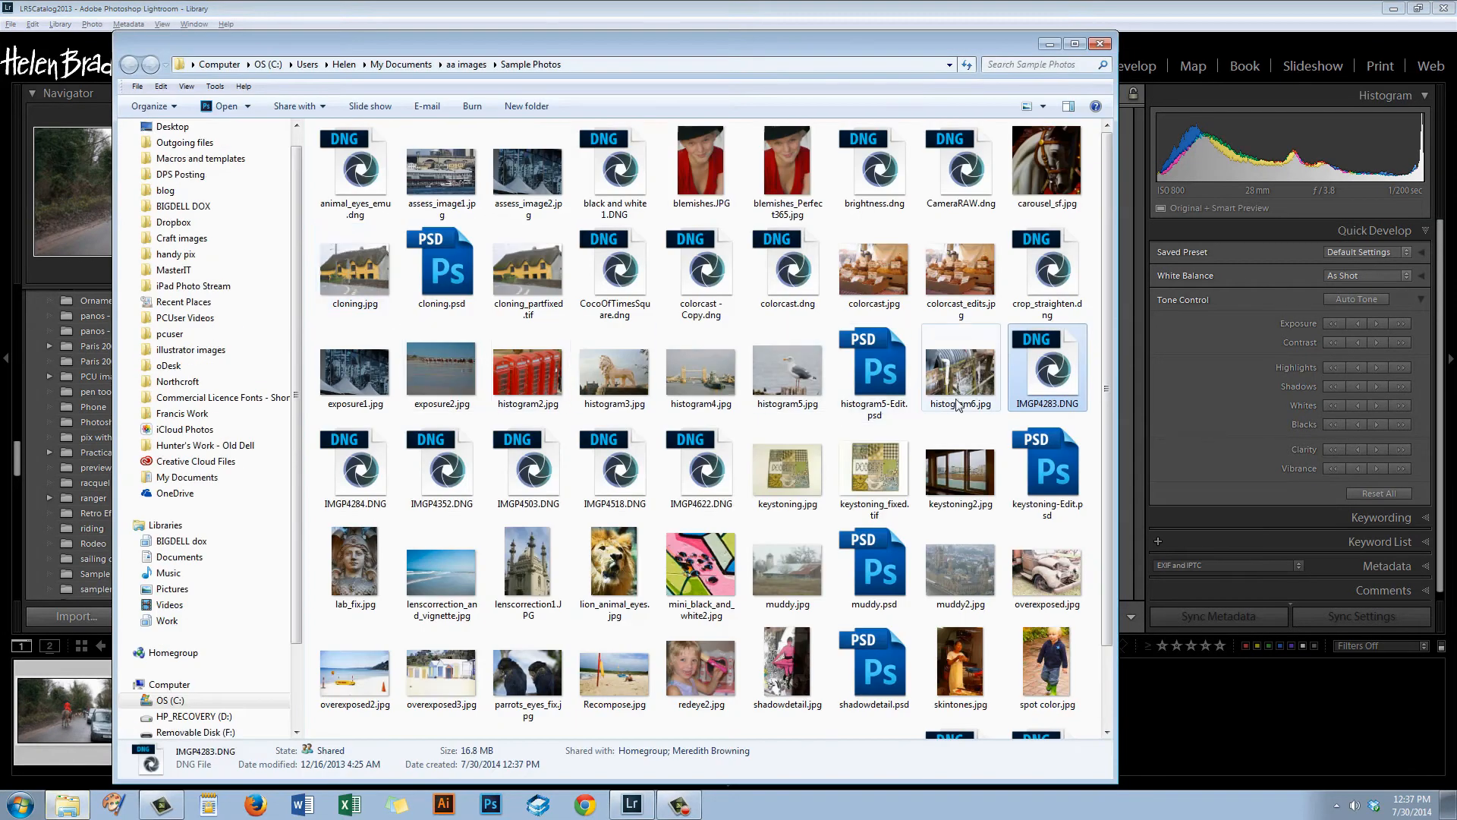
{"action": "right_click", "coordinate": [1050, 370]}
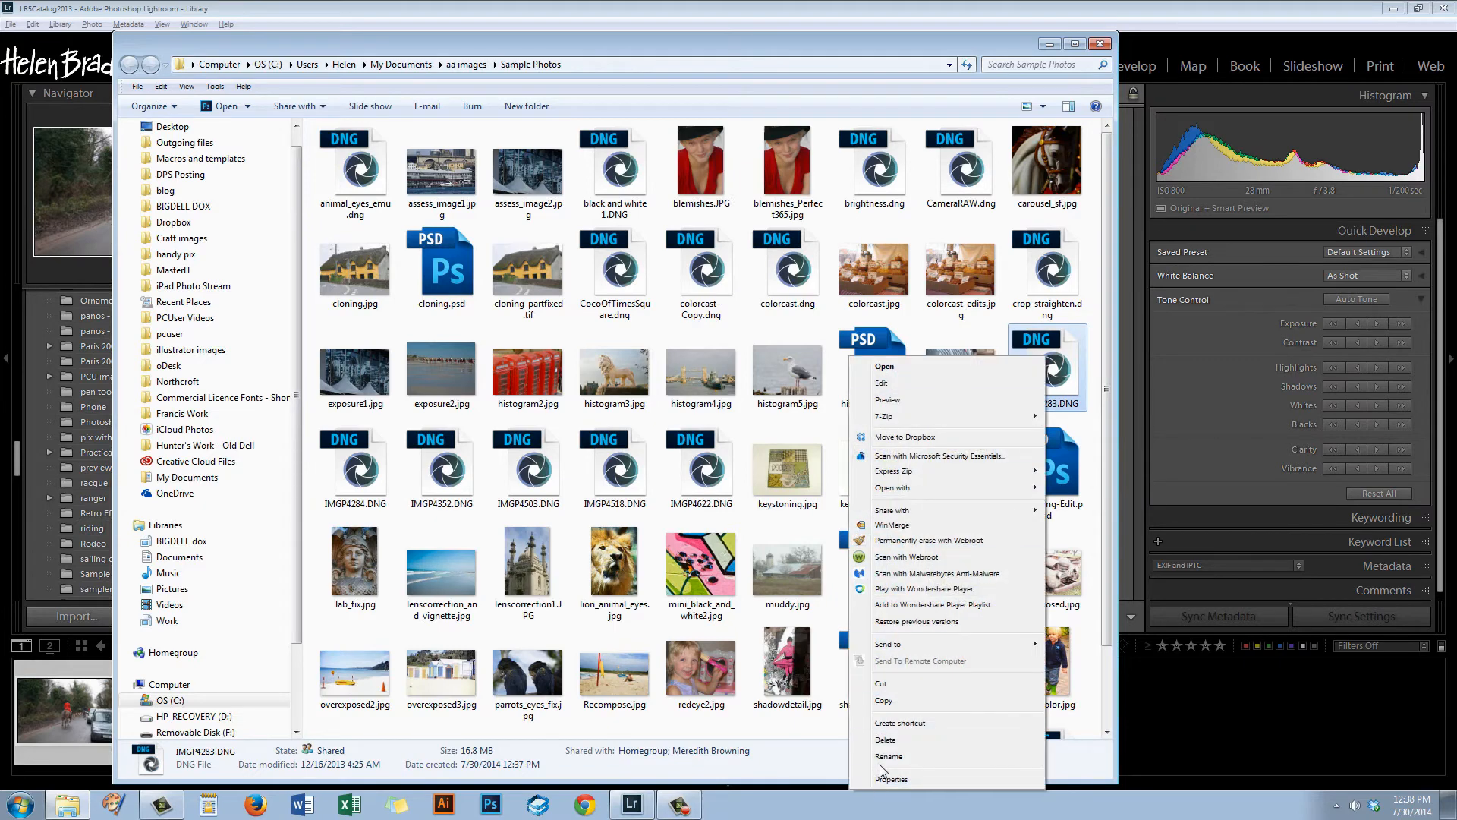
{"action": "left_click", "coordinate": [885, 740]}
{"action": "left_click", "coordinate": [786, 465]}
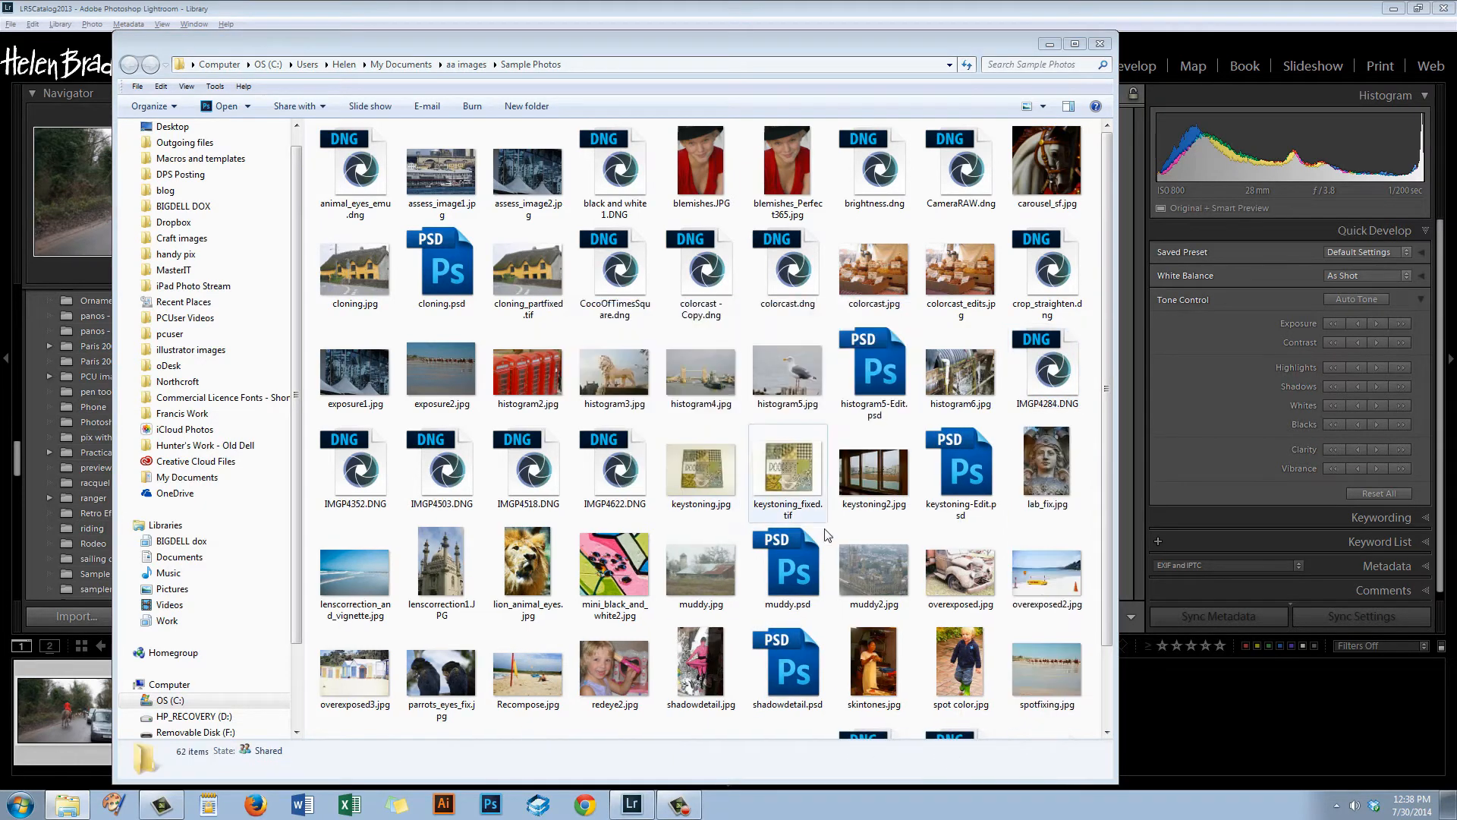
{"action": "left_click", "coordinate": [1100, 43]}
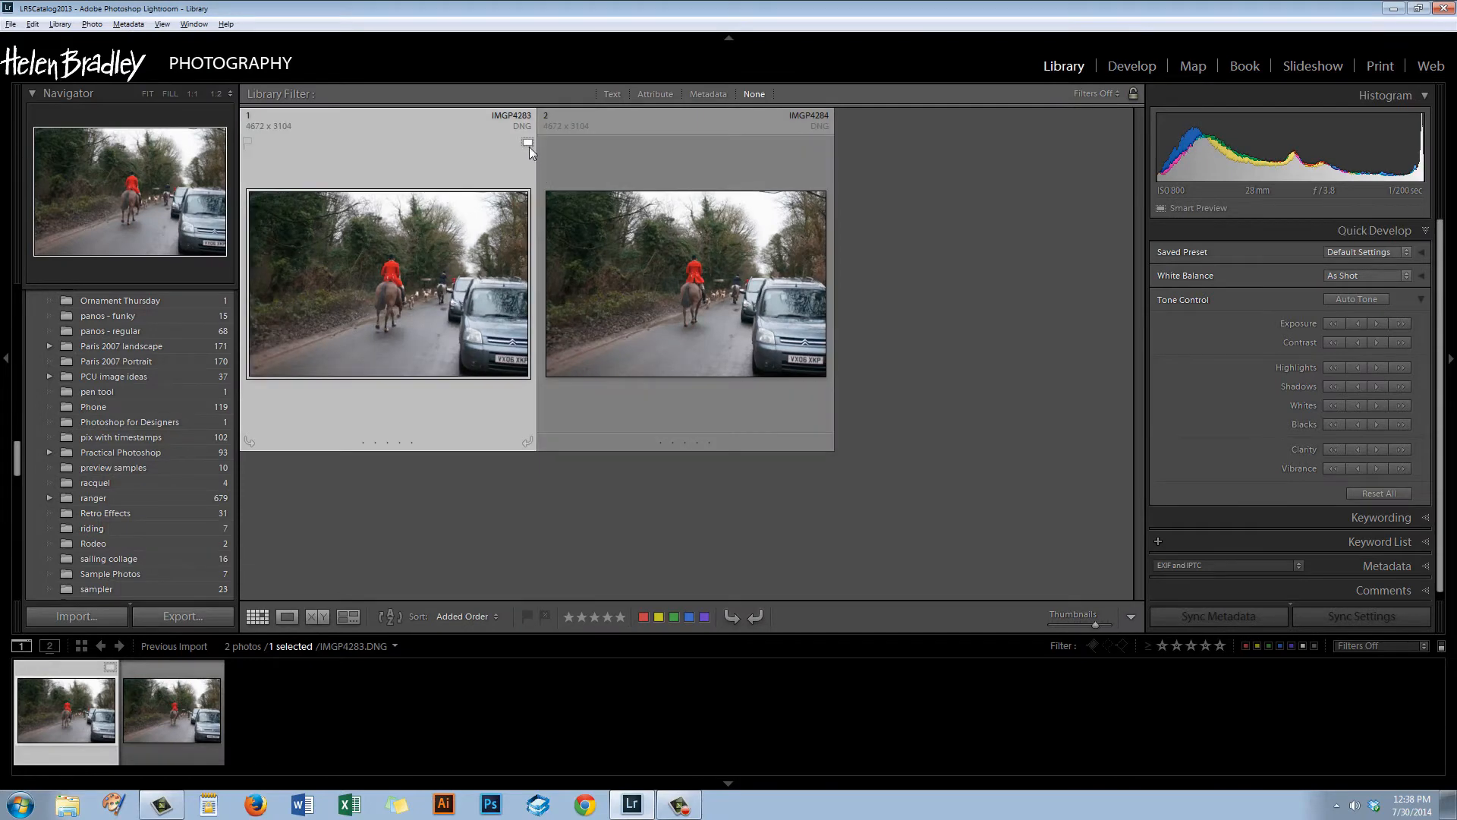
Crop IMGP4283 in the Develop module to about 3348 x 3104 pixels, cutting the parked cars off its right side.
{"action": "mouse_move", "coordinate": [523, 139]}
{"action": "left_click", "coordinate": [1129, 63]}
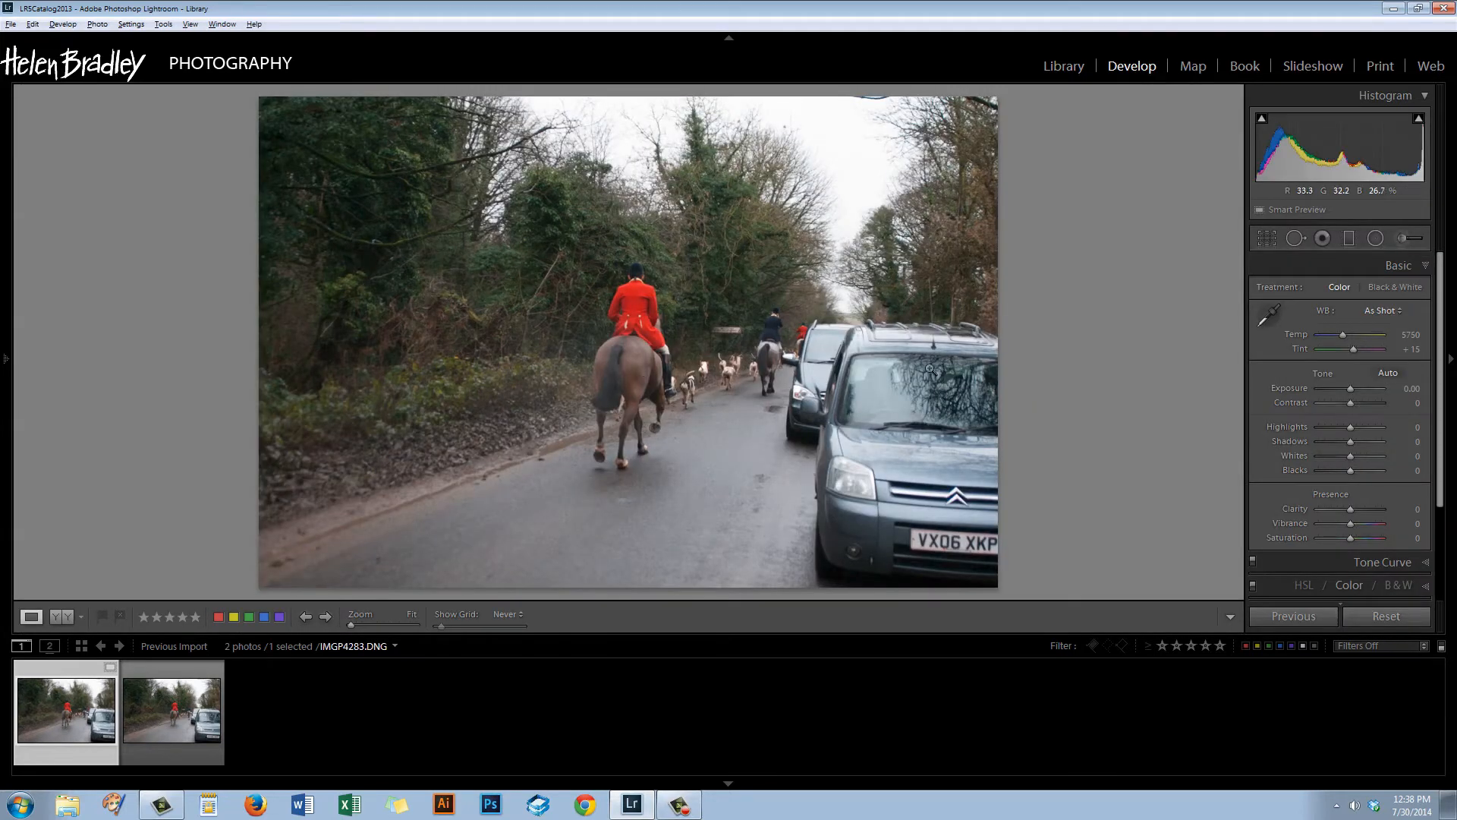
{"action": "left_click", "coordinate": [1269, 240]}
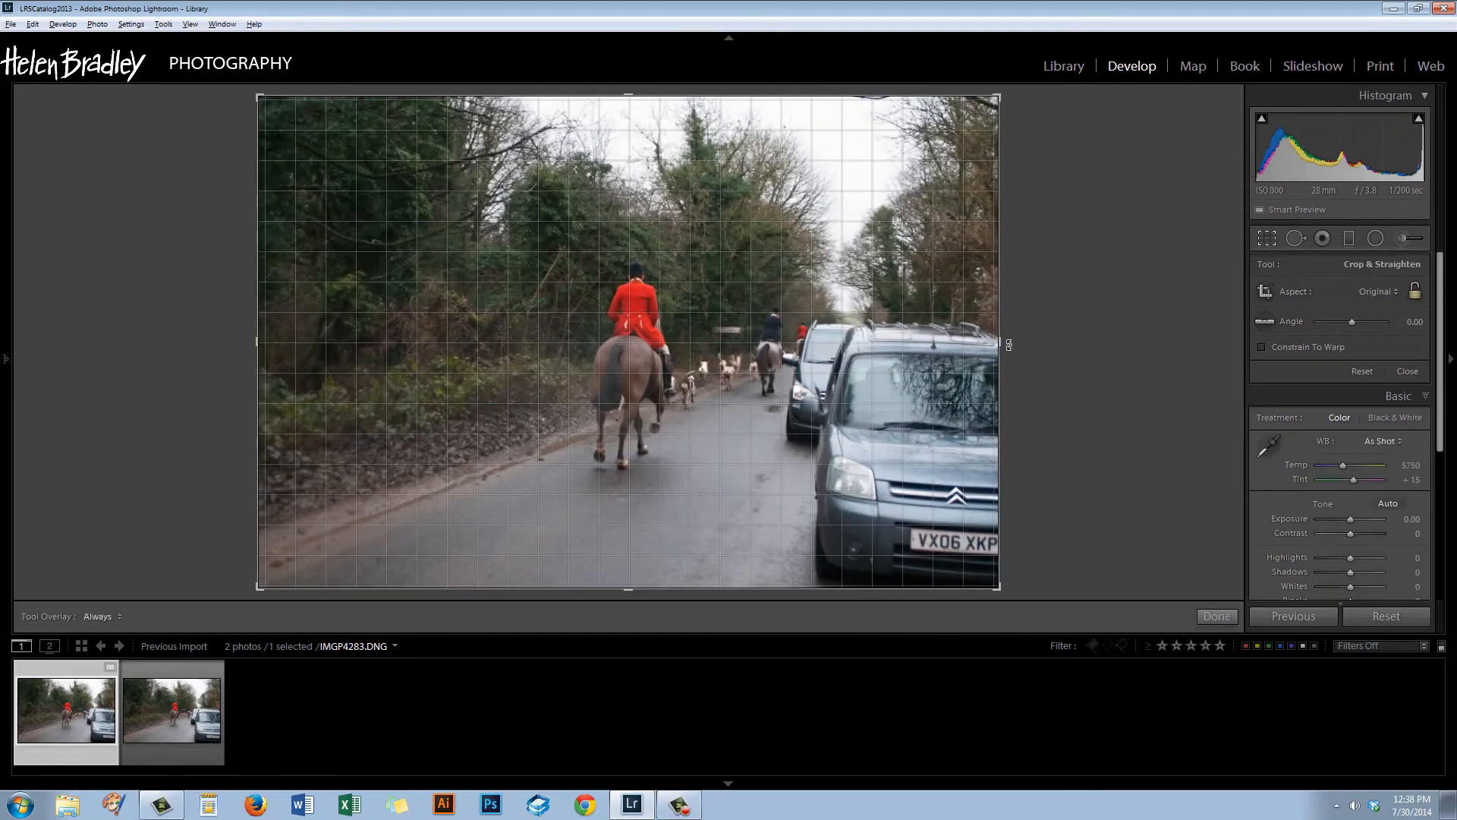
{"action": "left_click_drag", "start_coordinate": [1002, 343], "coordinate": [893, 343]}
{"action": "left_click", "coordinate": [1216, 619]}
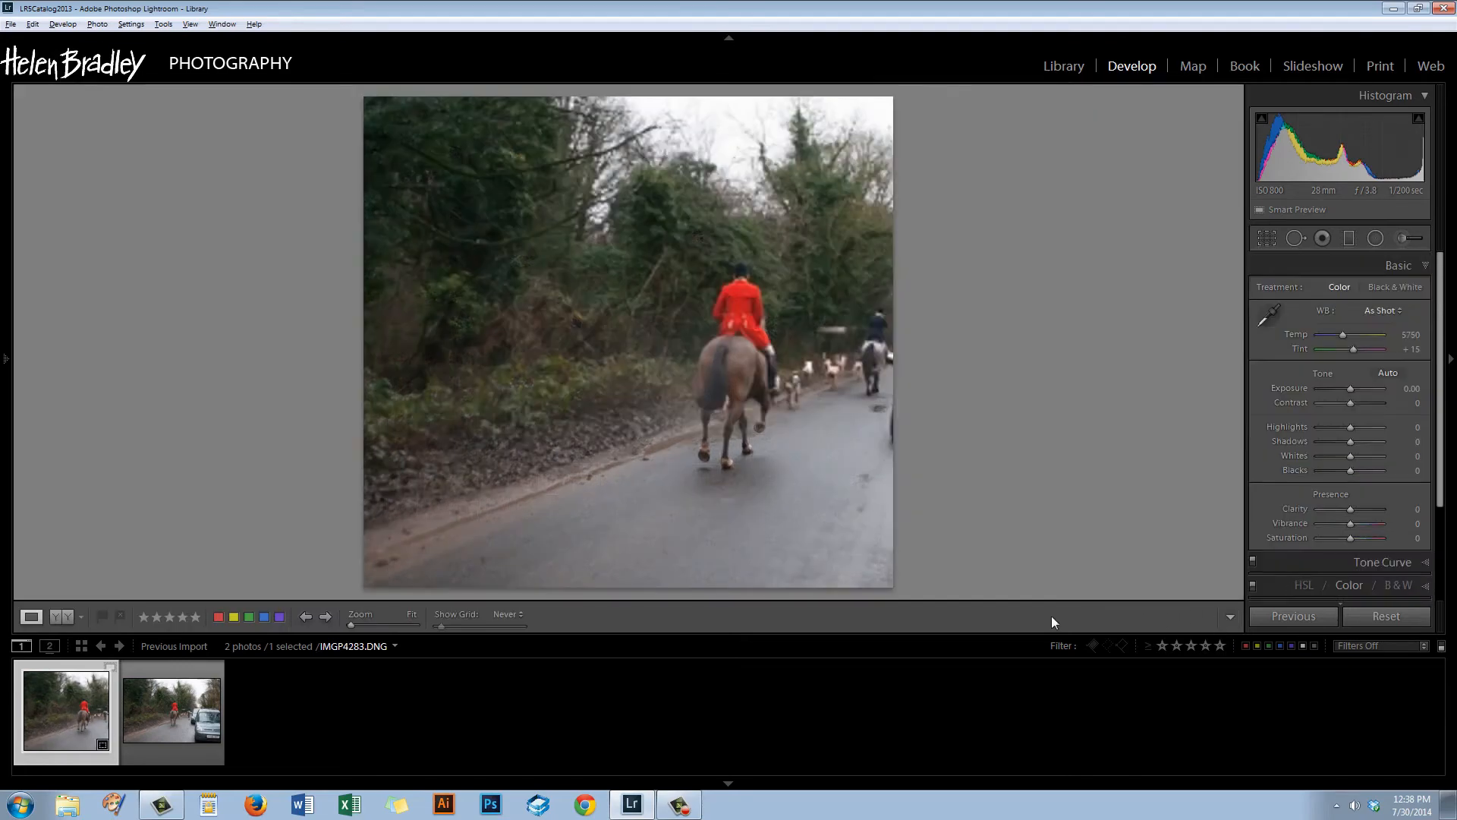
Return to the Library grid and go to the folder containing IMGP4283.
{"action": "left_click", "coordinate": [1065, 67]}
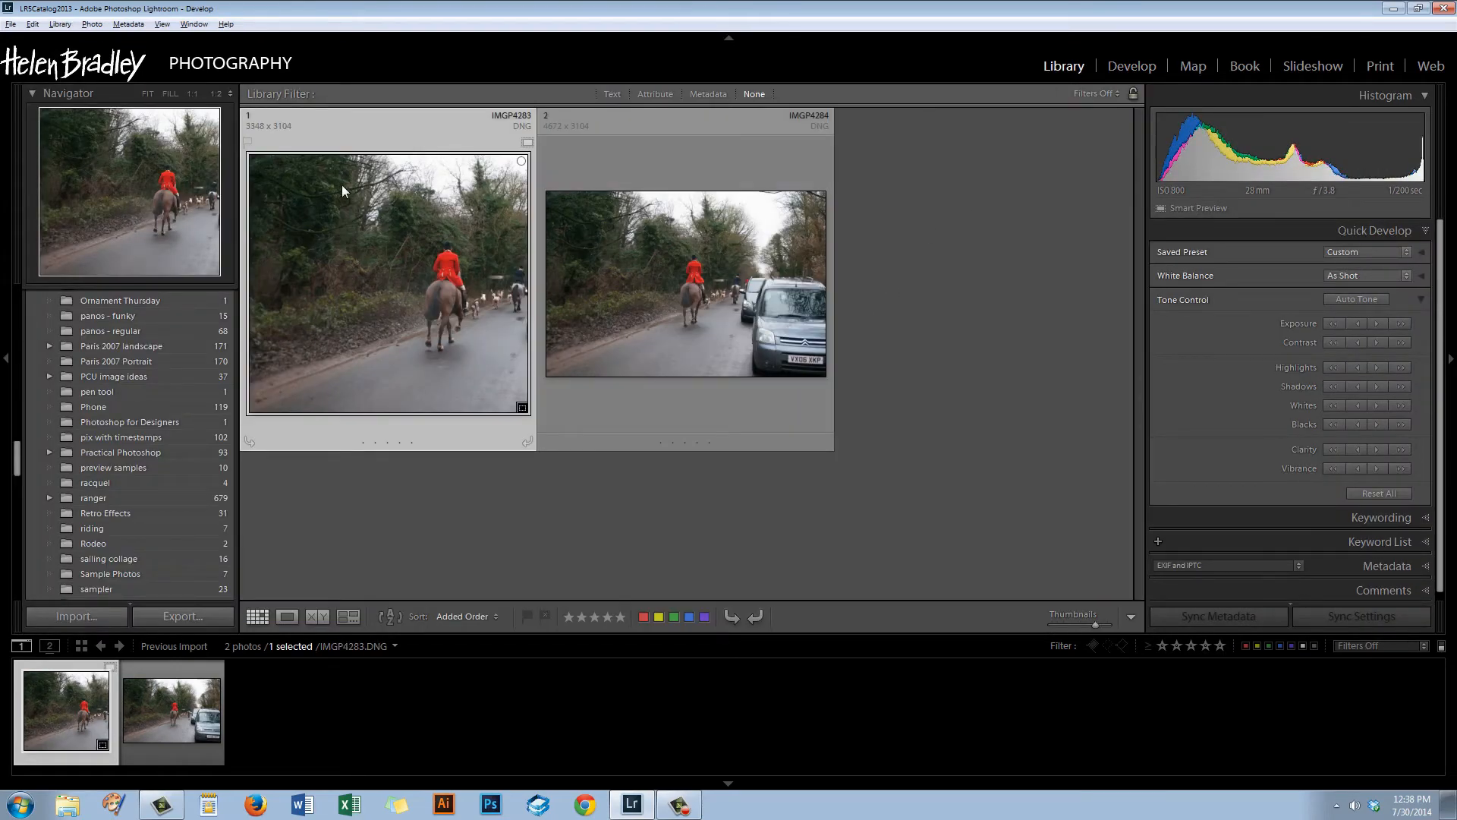
{"action": "right_click", "coordinate": [390, 220]}
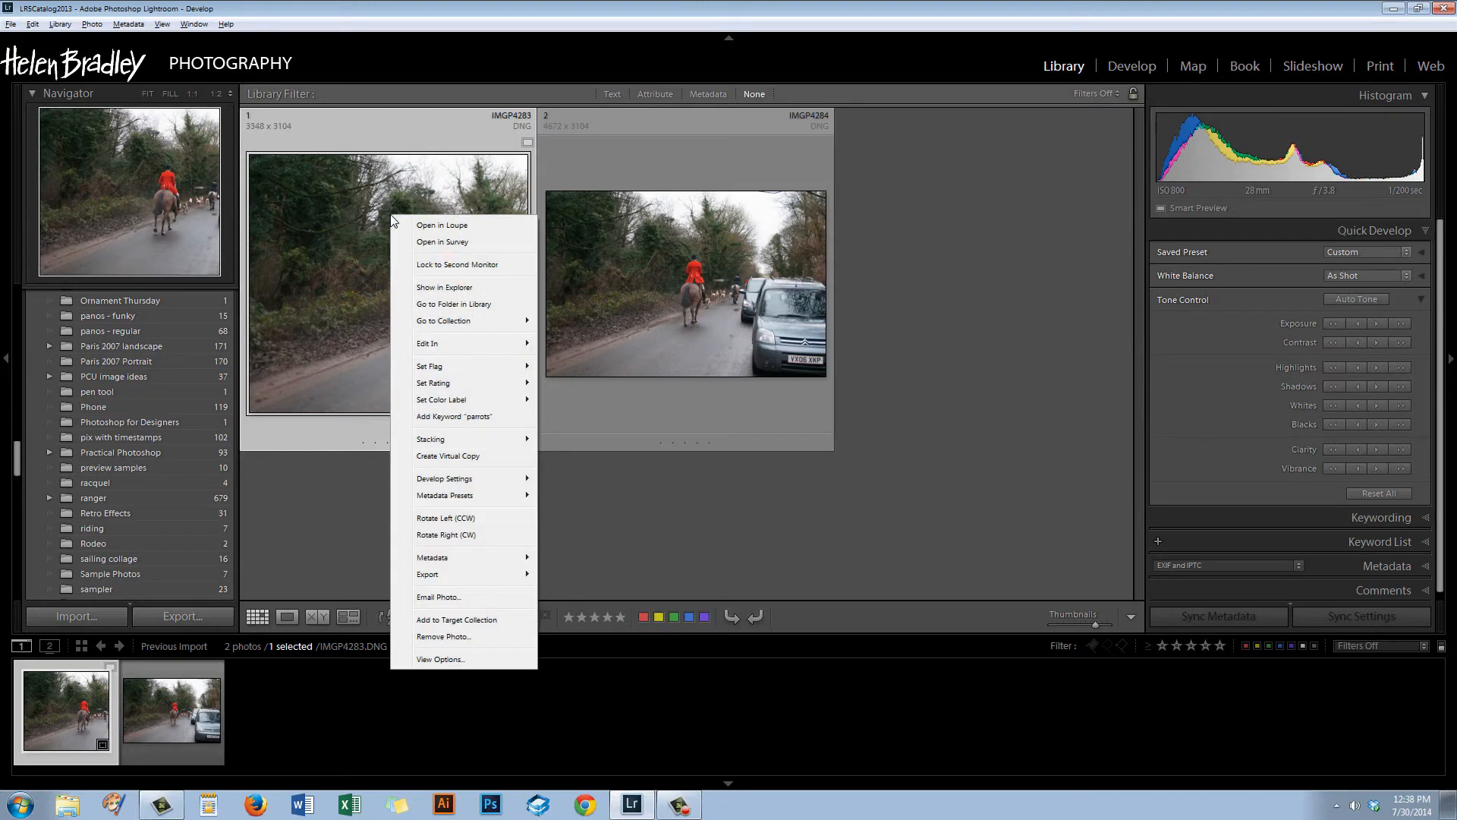
{"action": "left_click", "coordinate": [449, 305]}
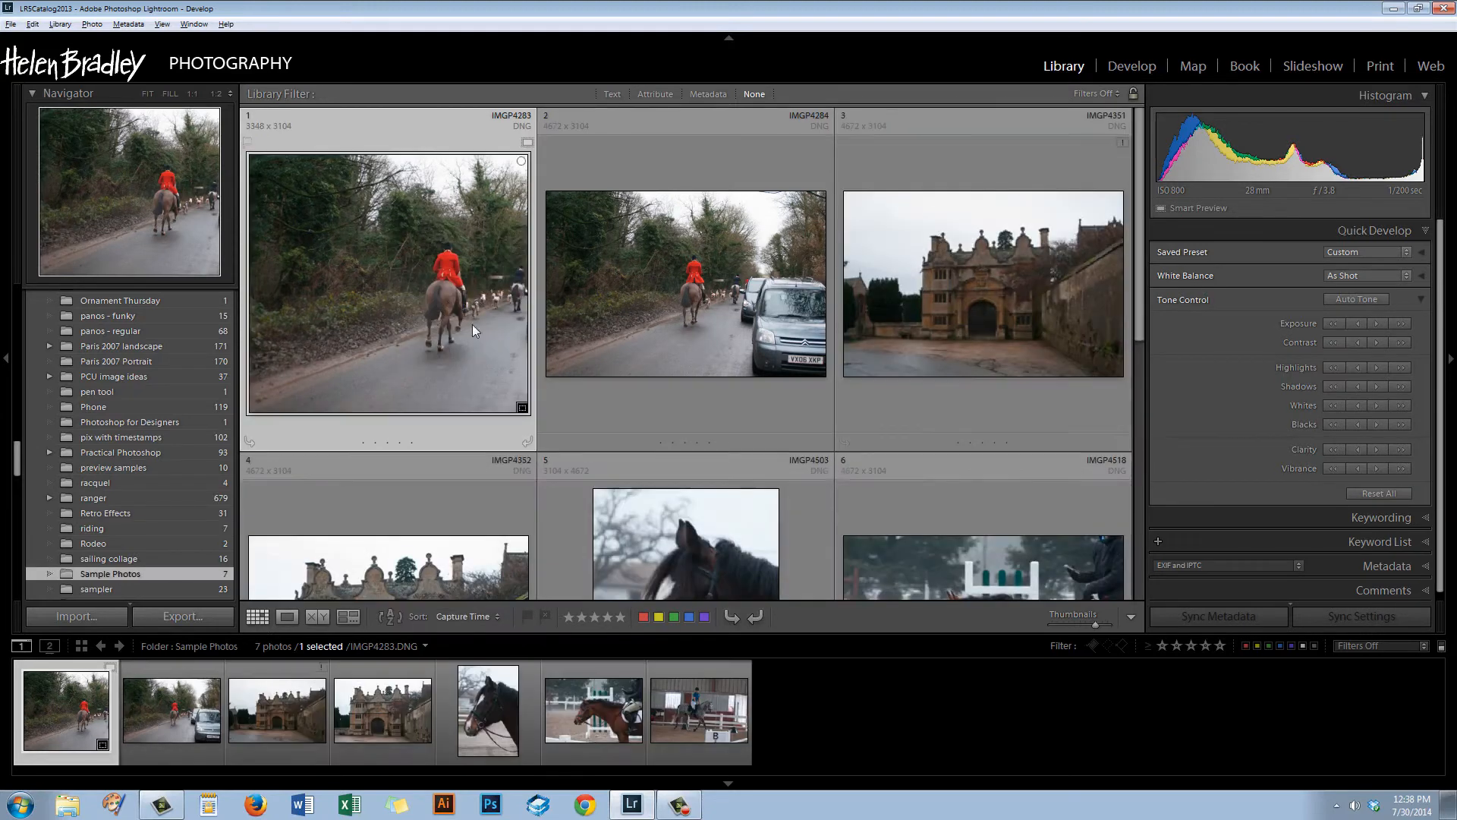
Open the missing photo IMGP4351 in the Develop module and examine the availability of its adjustment controls.
{"action": "left_click", "coordinate": [961, 174]}
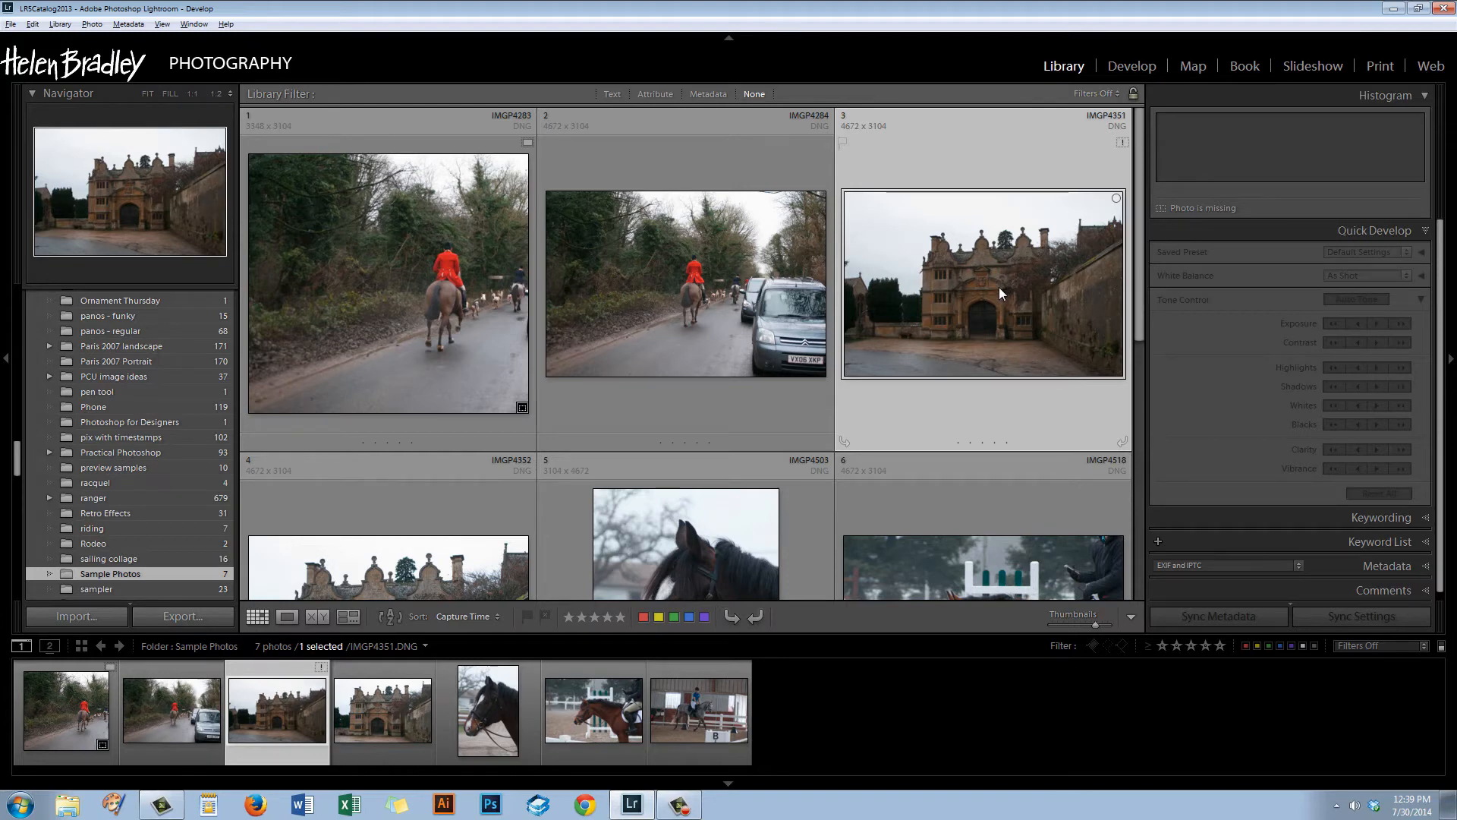
{"action": "left_click", "coordinate": [1132, 65]}
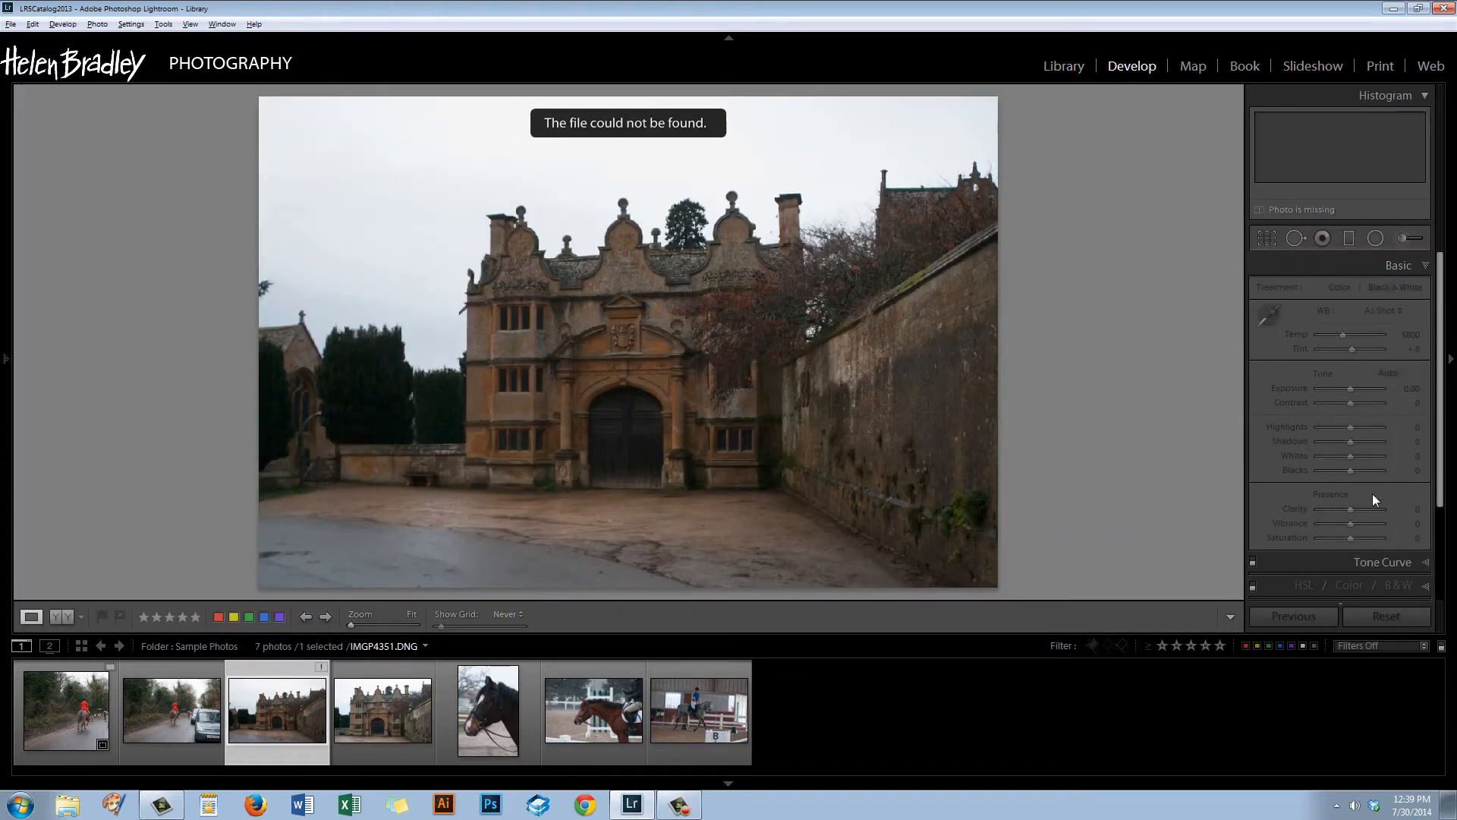
{"action": "left_click_drag", "start_coordinate": [1448, 439], "coordinate": [1446, 532]}
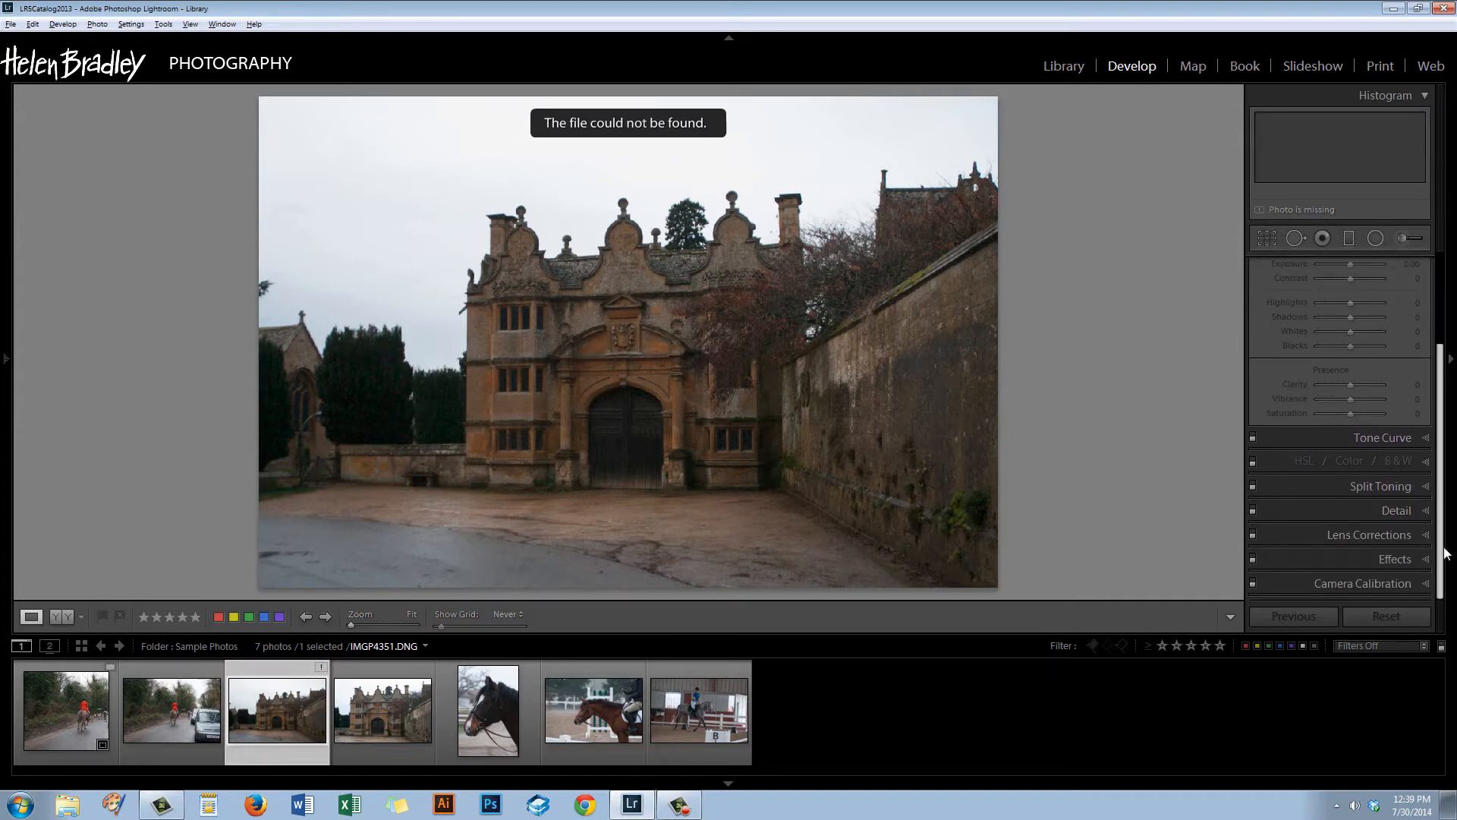
{"action": "scroll", "coordinate": [1359, 425], "scroll_direction": "up", "scroll_amount": 3}
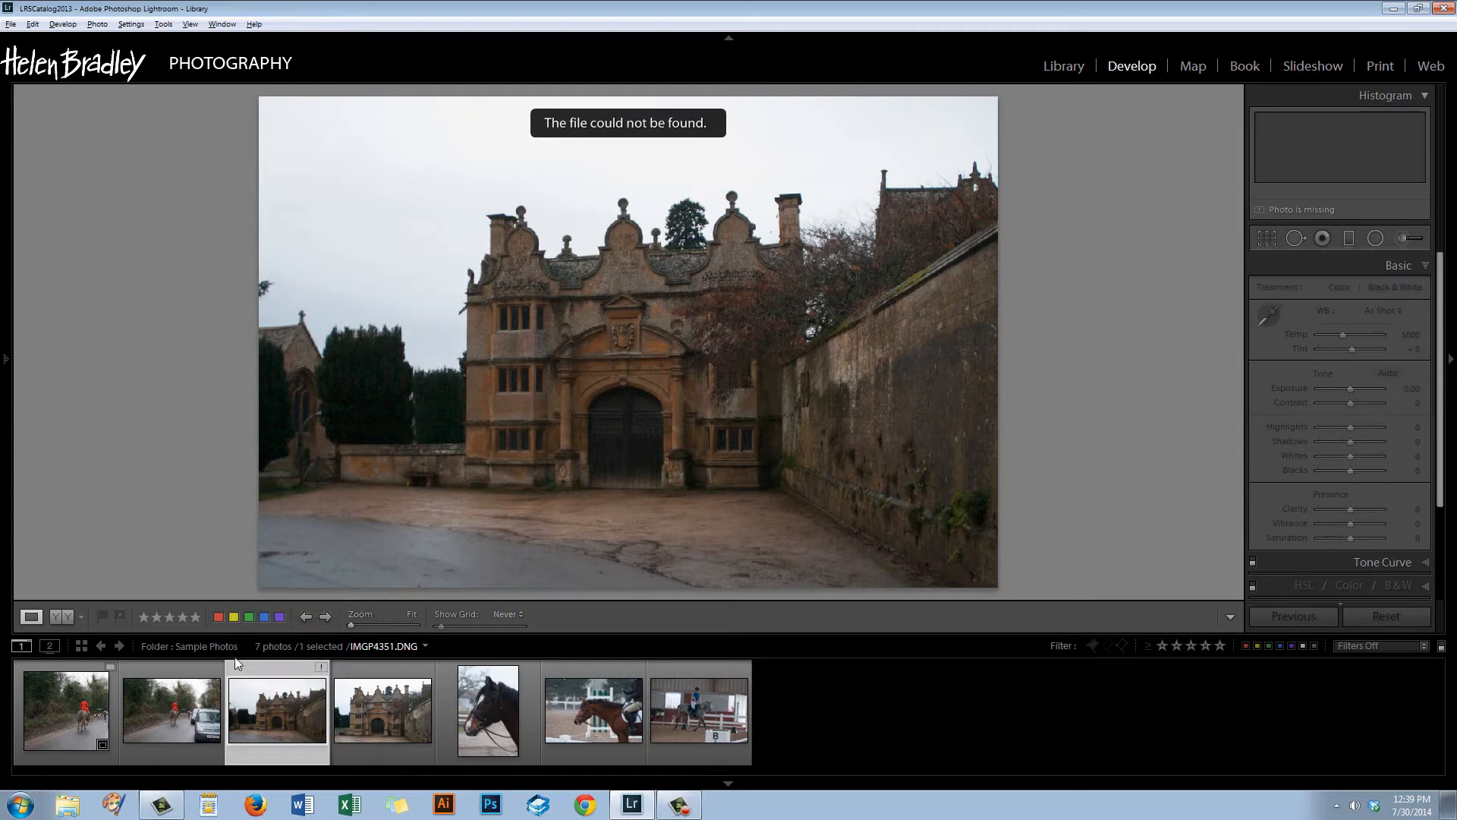
Compare the Develop controls of the smart preview photo IMGP4283 with those of IMGP4351.
{"action": "left_click", "coordinate": [47, 709]}
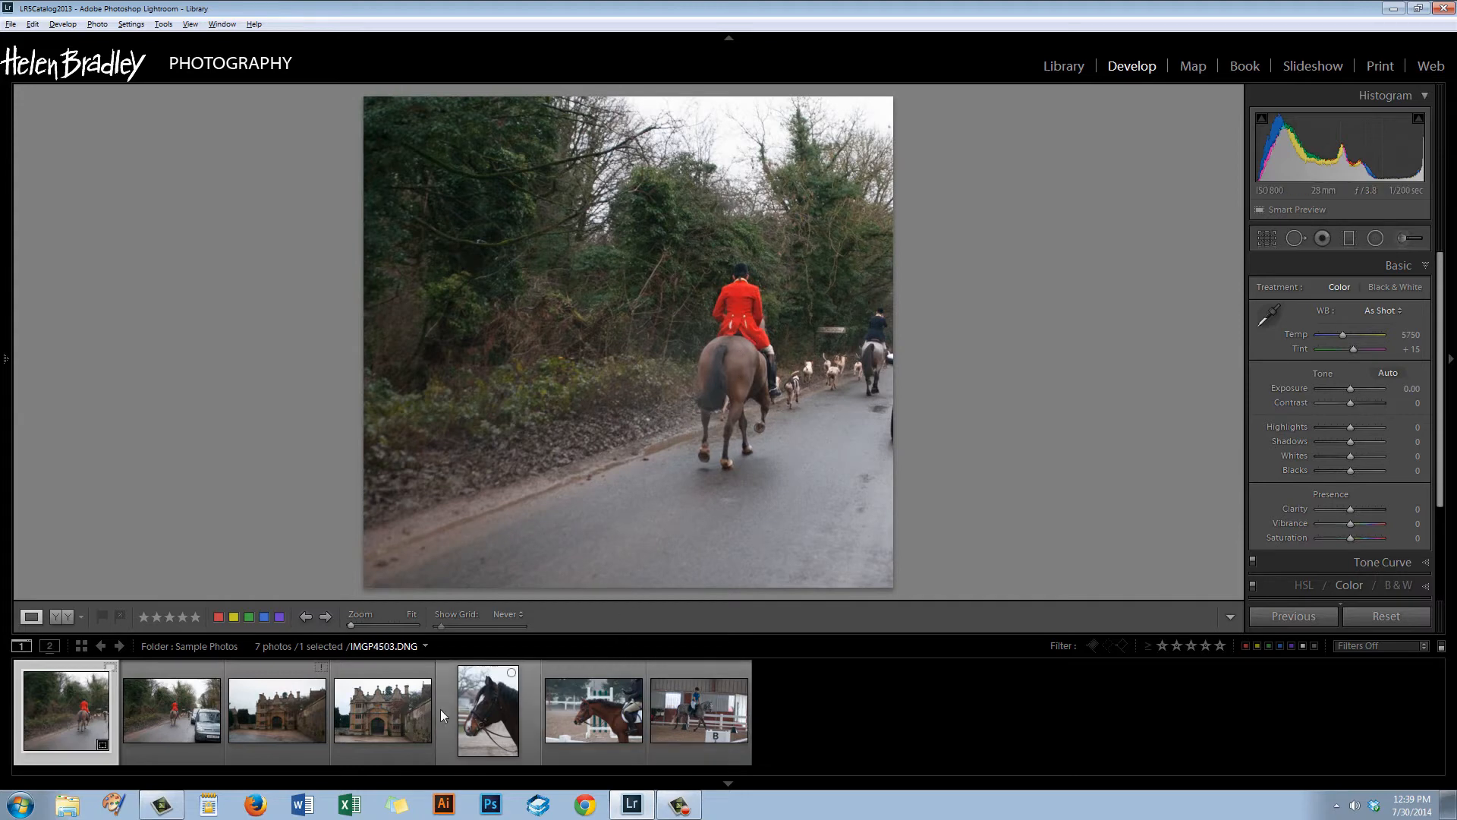
{"action": "left_click", "coordinate": [275, 709]}
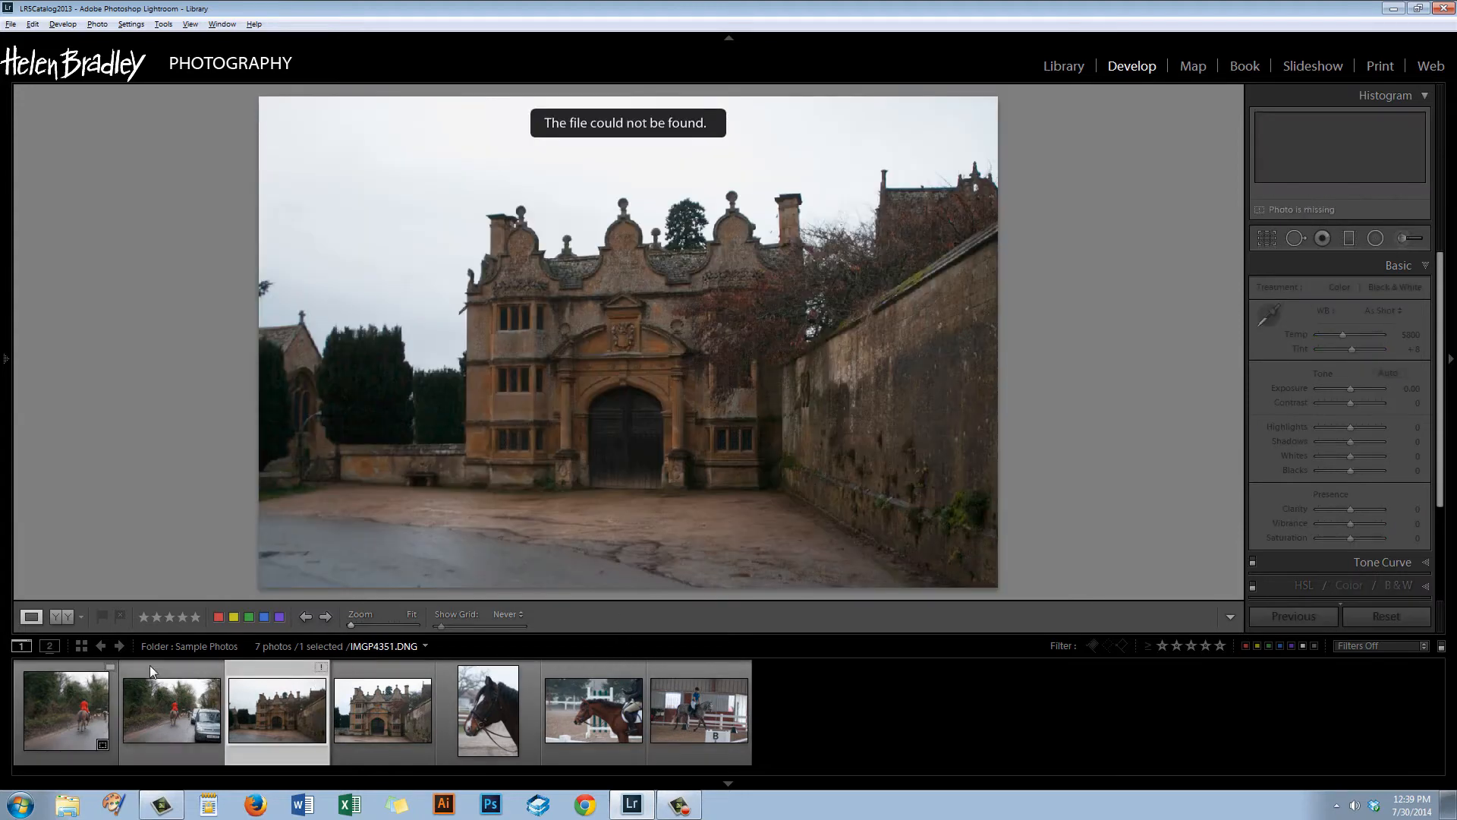
{"action": "left_click", "coordinate": [82, 713]}
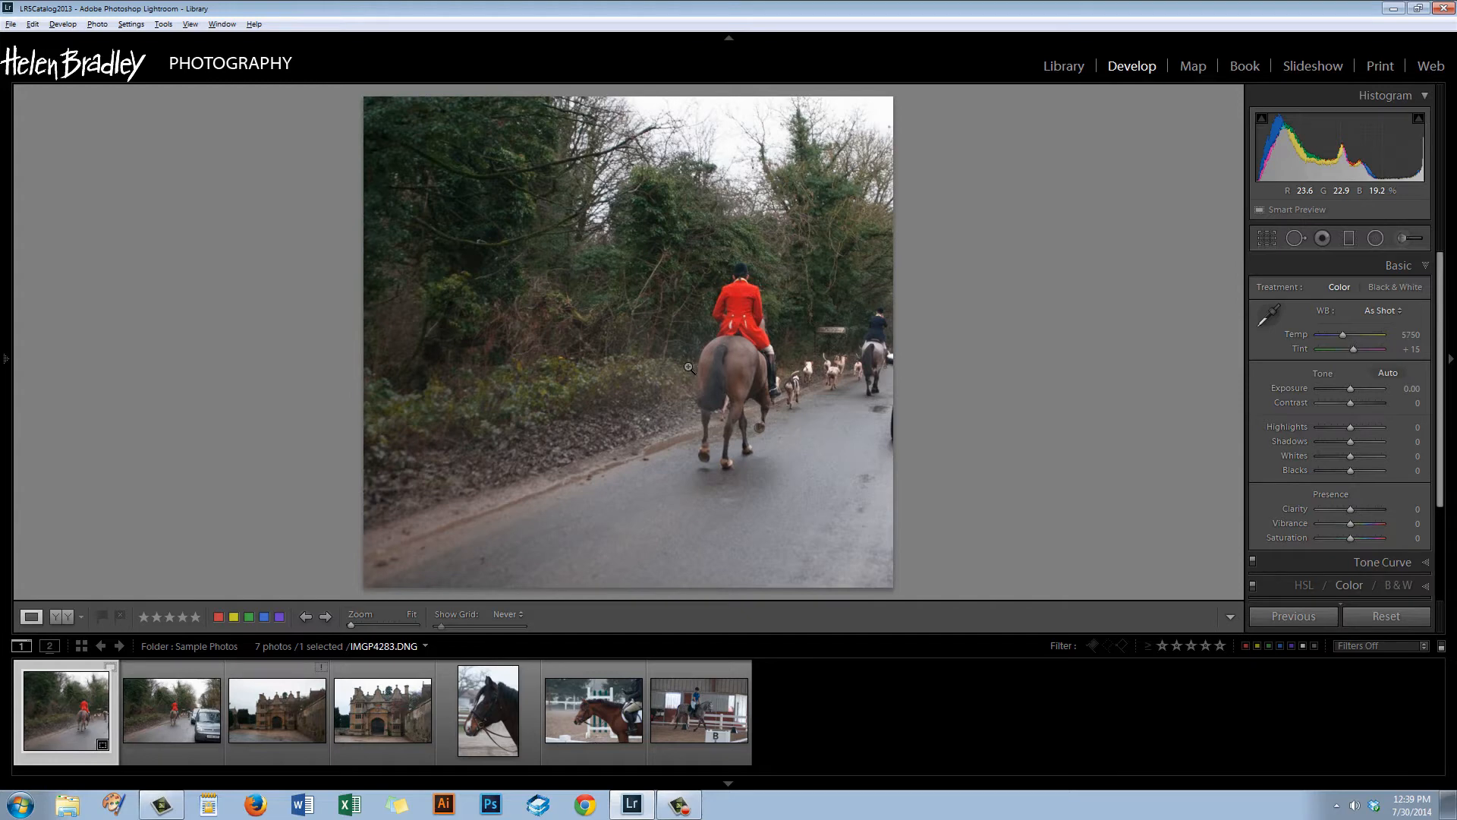
Return to the Library grid and show the horse head photo IMGP4503 in Windows Explorer.
{"action": "left_click", "coordinate": [1059, 67]}
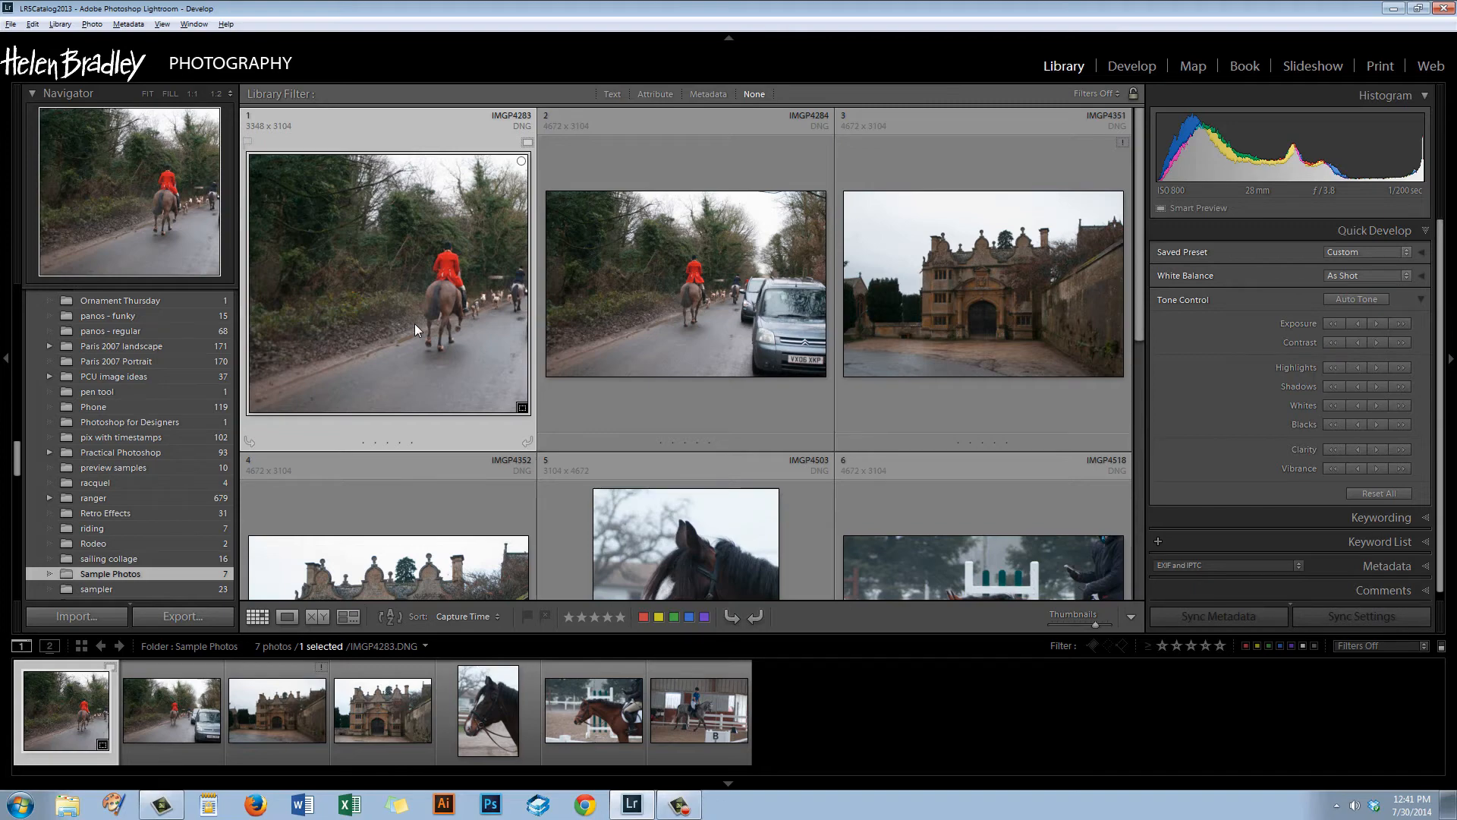
{"action": "scroll", "coordinate": [414, 324], "scroll_direction": "down", "scroll_amount": 3}
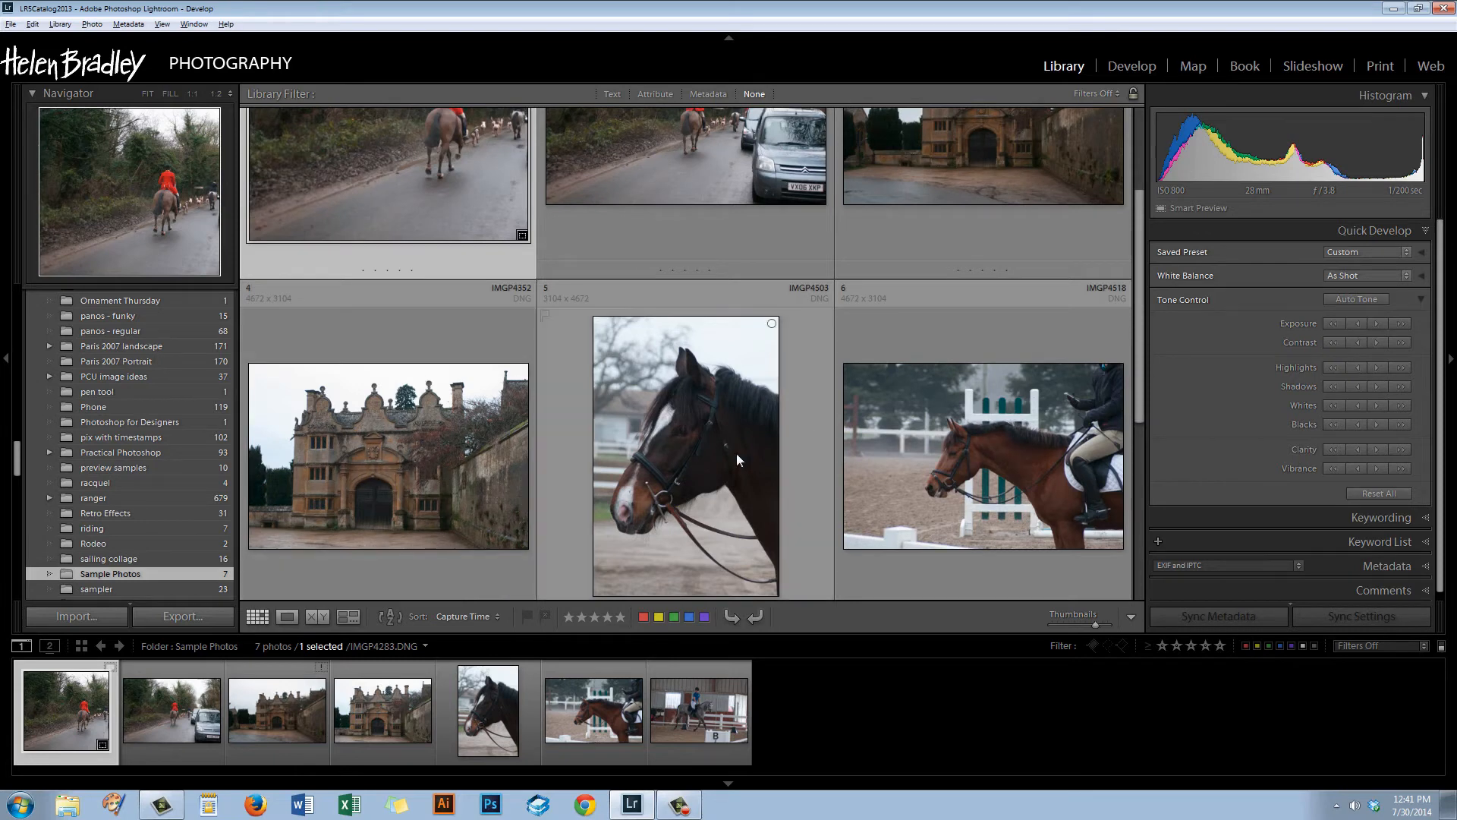
{"action": "right_click", "coordinate": [686, 398]}
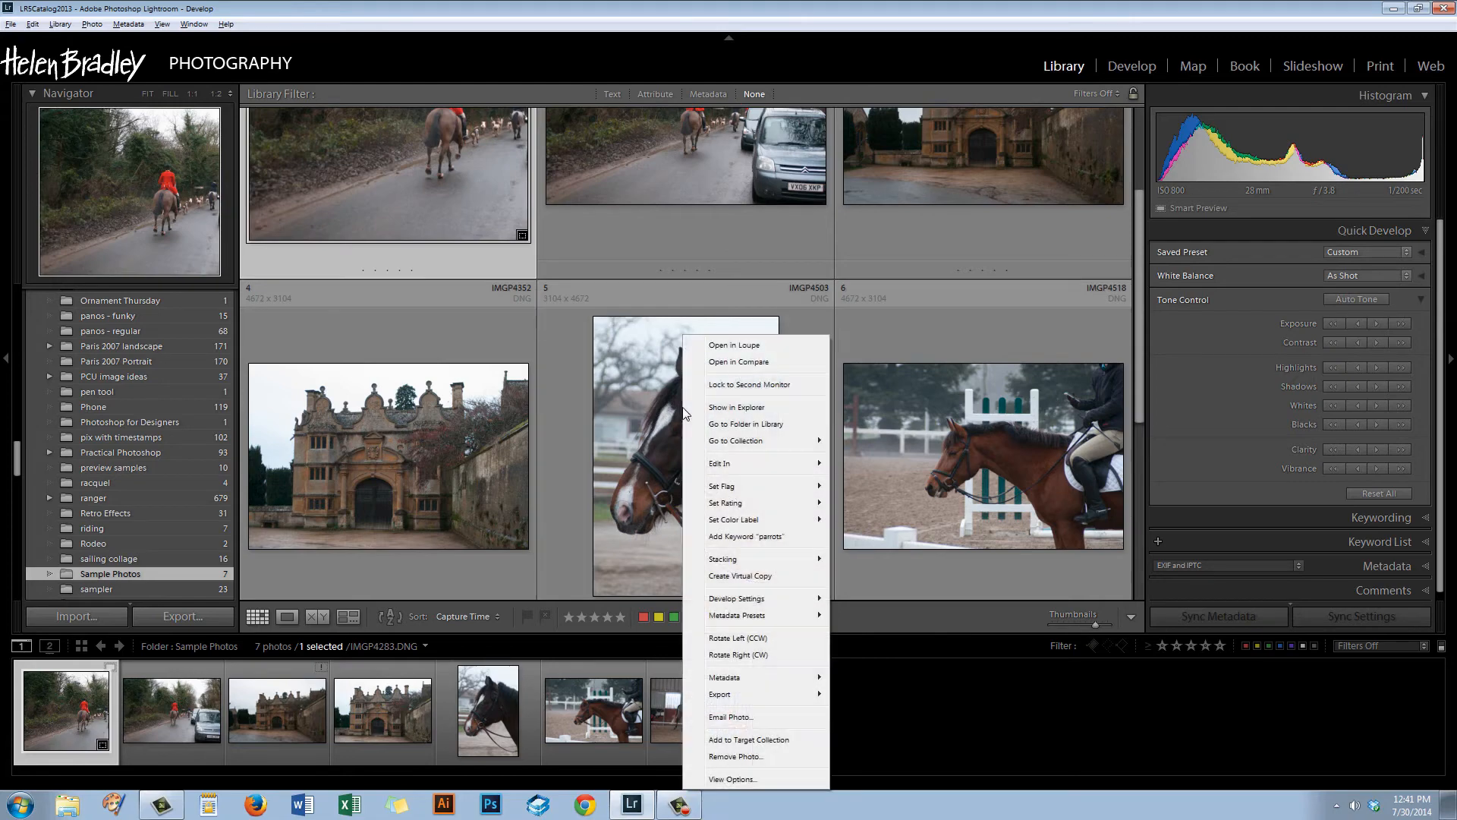
{"action": "left_click", "coordinate": [725, 410]}
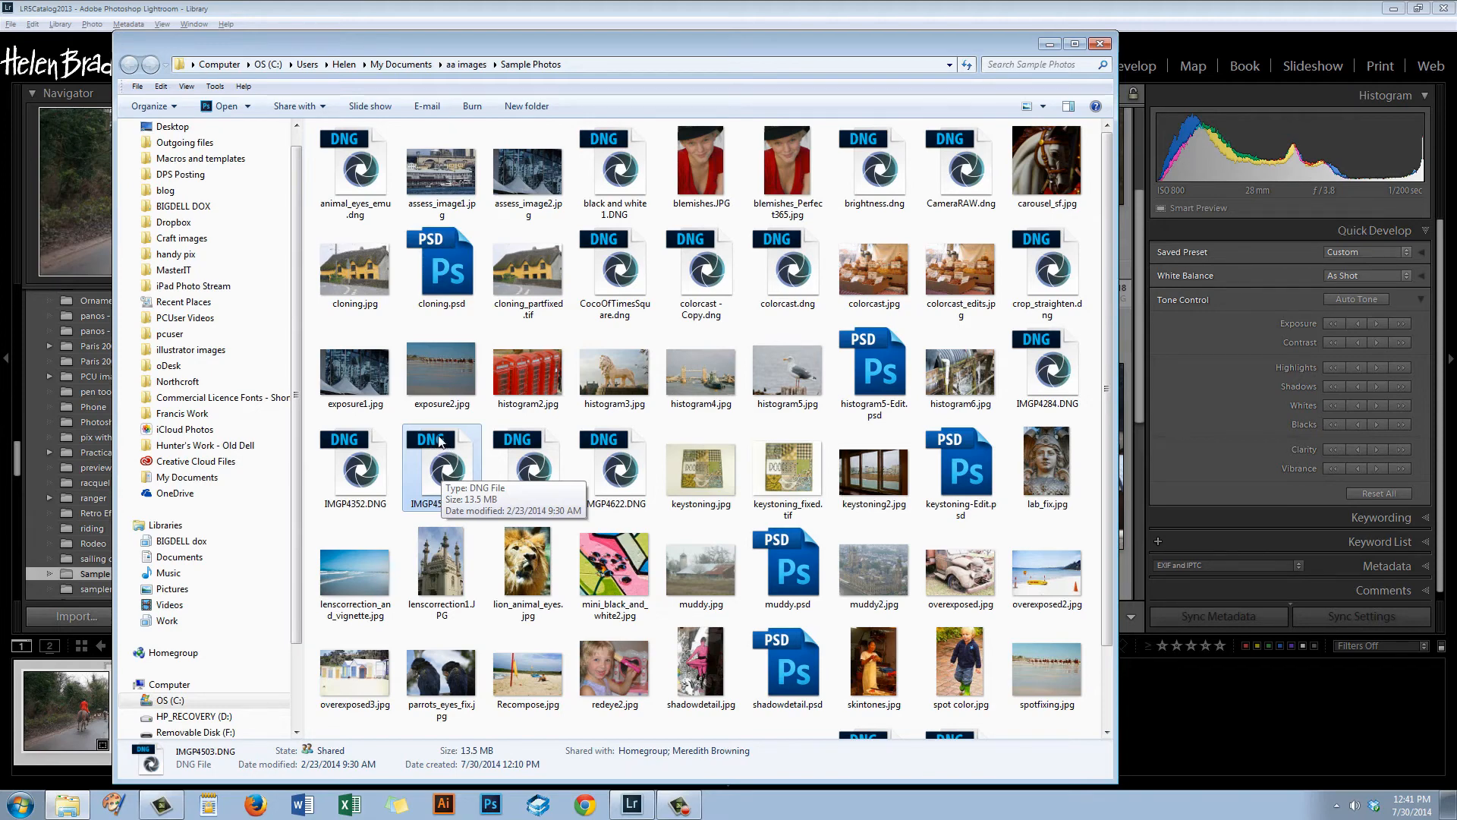
Create a folder named temp inside the Sample Photos folder and close the folder window.
{"action": "right_click", "coordinate": [486, 429]}
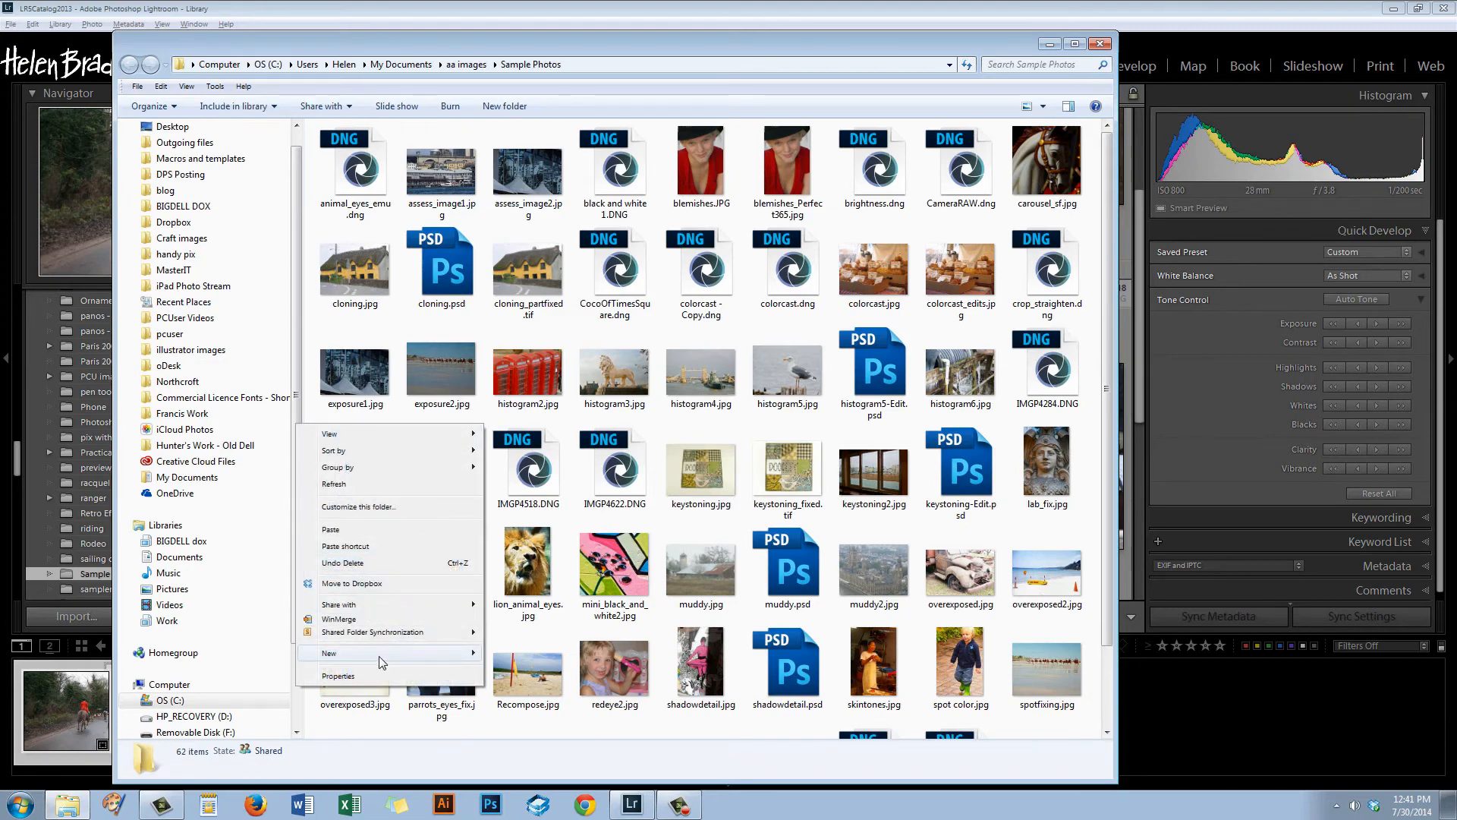
{"action": "mouse_move", "coordinate": [377, 661]}
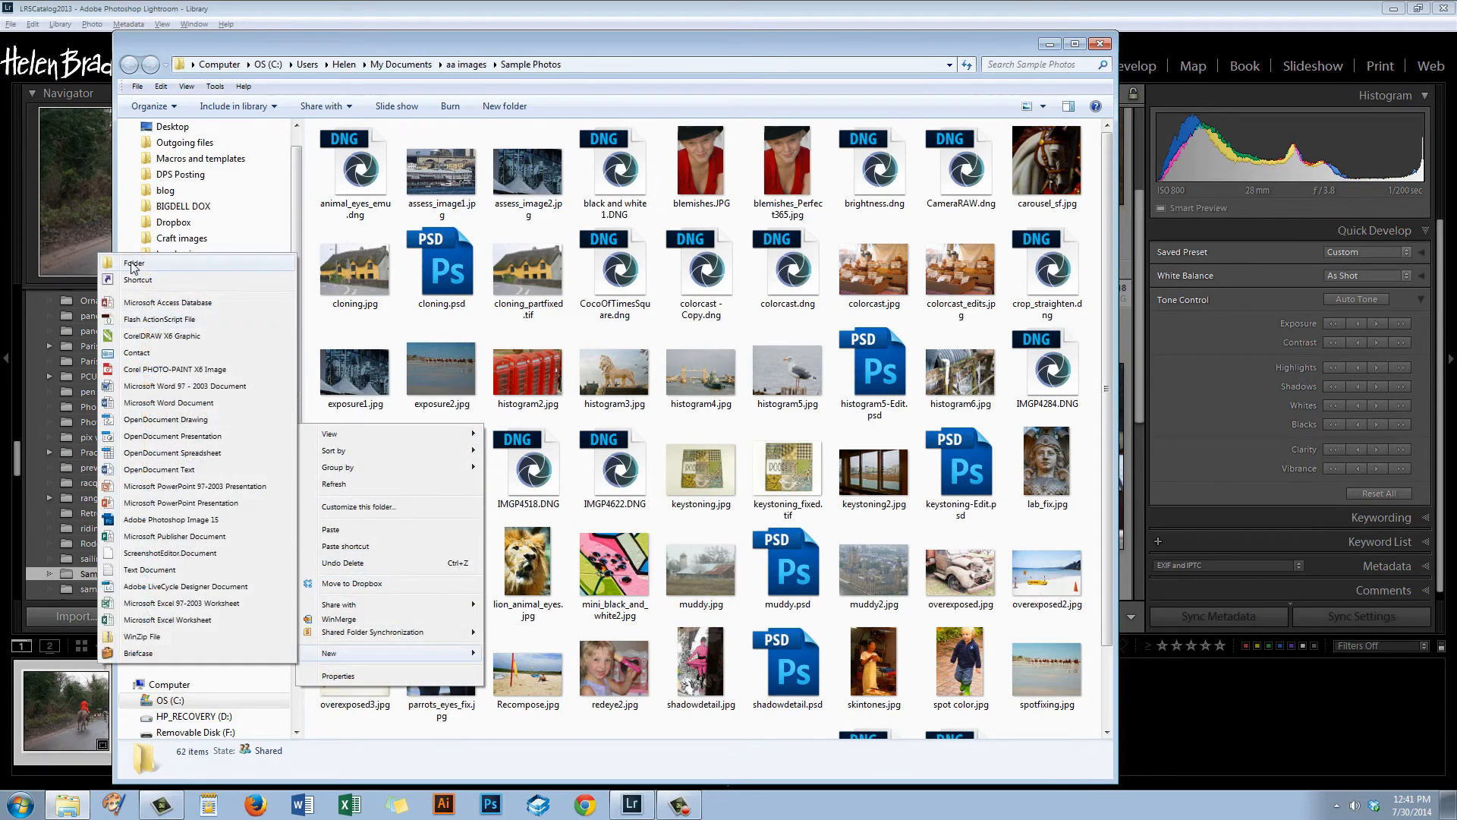
{"action": "left_click", "coordinate": [135, 264]}
{"action": "type", "text": "temp"}
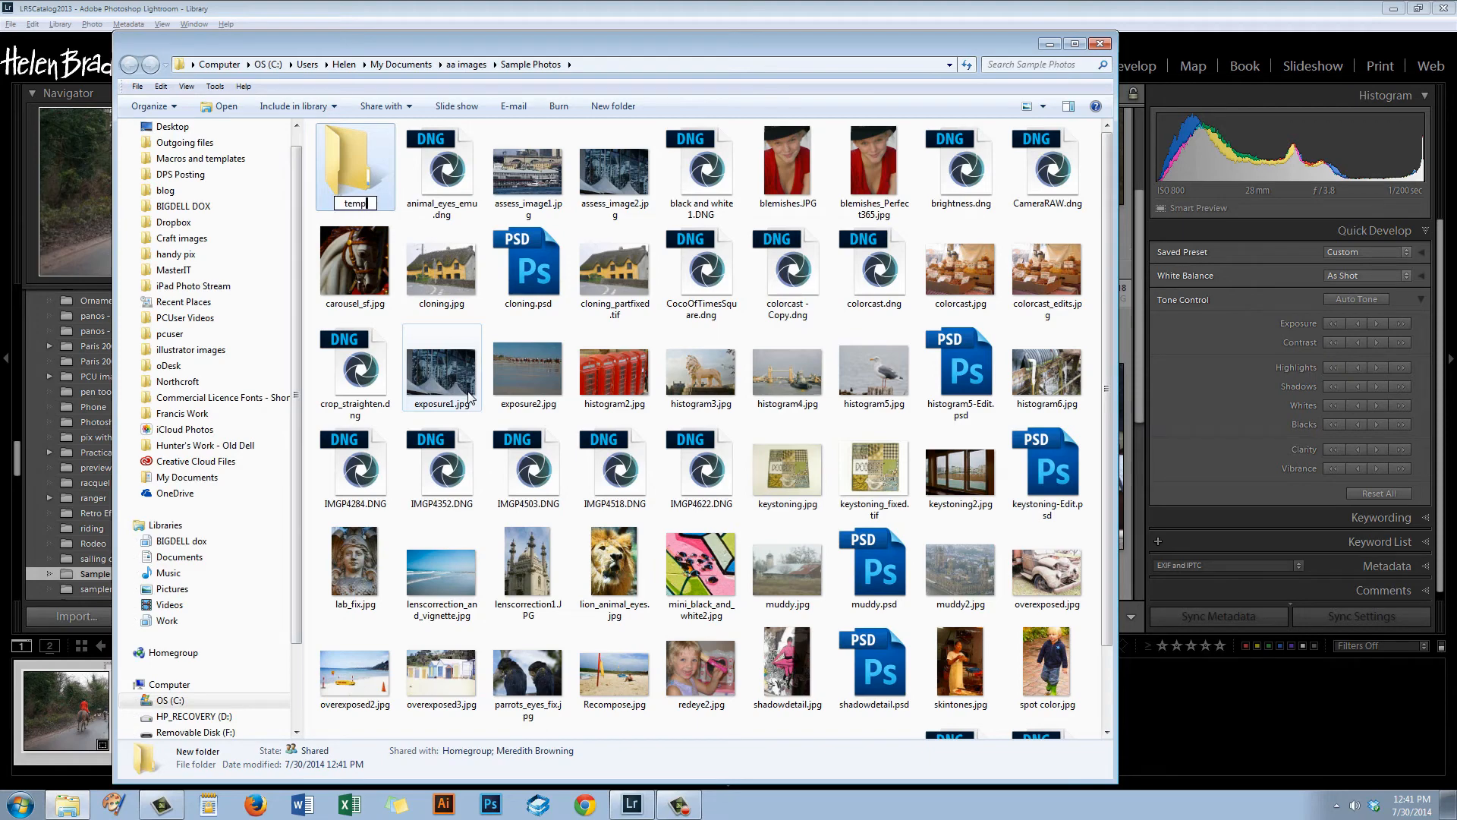
{"action": "key", "text": "Return"}
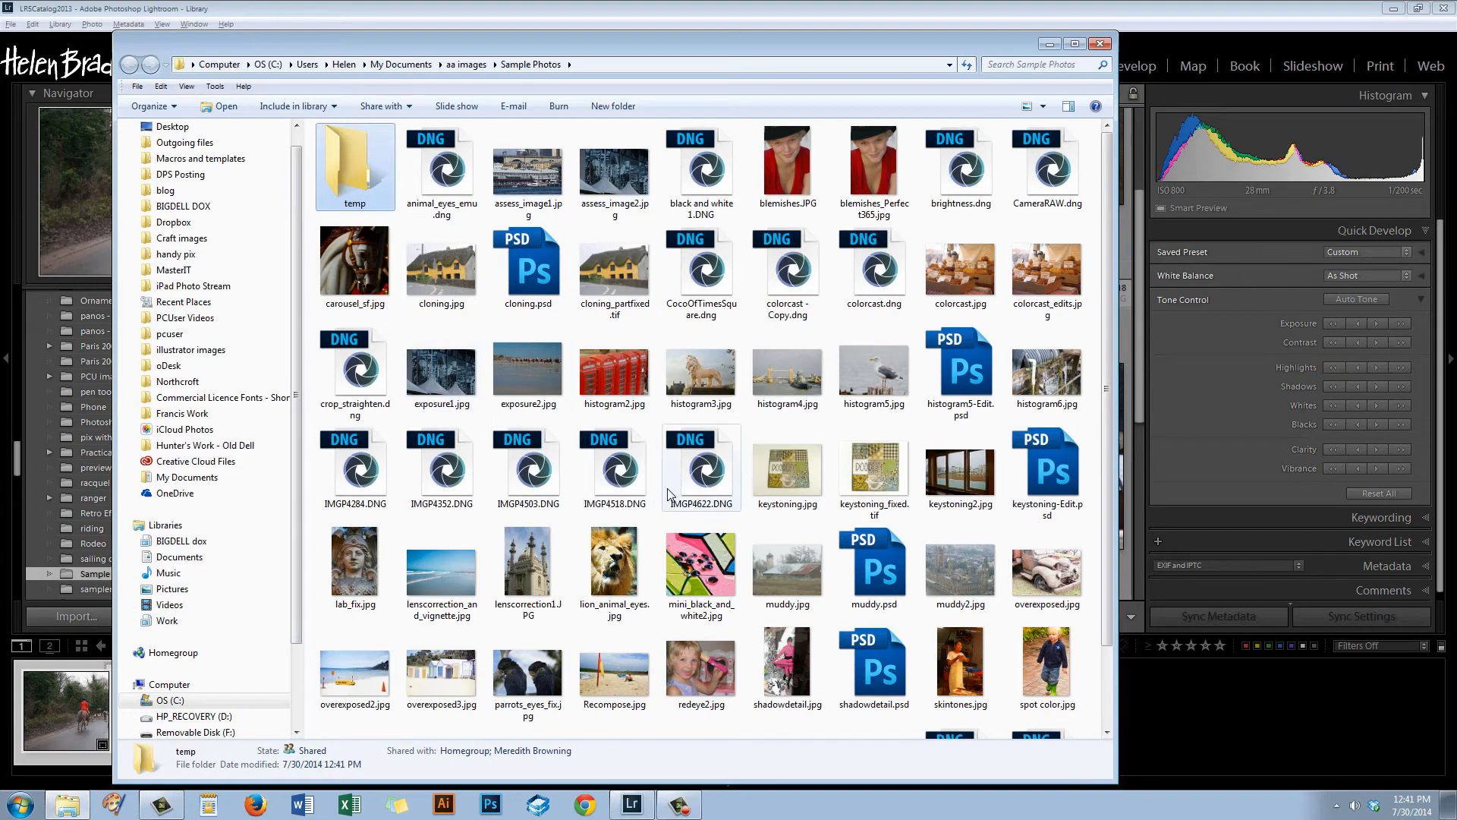
{"action": "scroll", "coordinate": [767, 430], "scroll_direction": "down", "scroll_amount": 1}
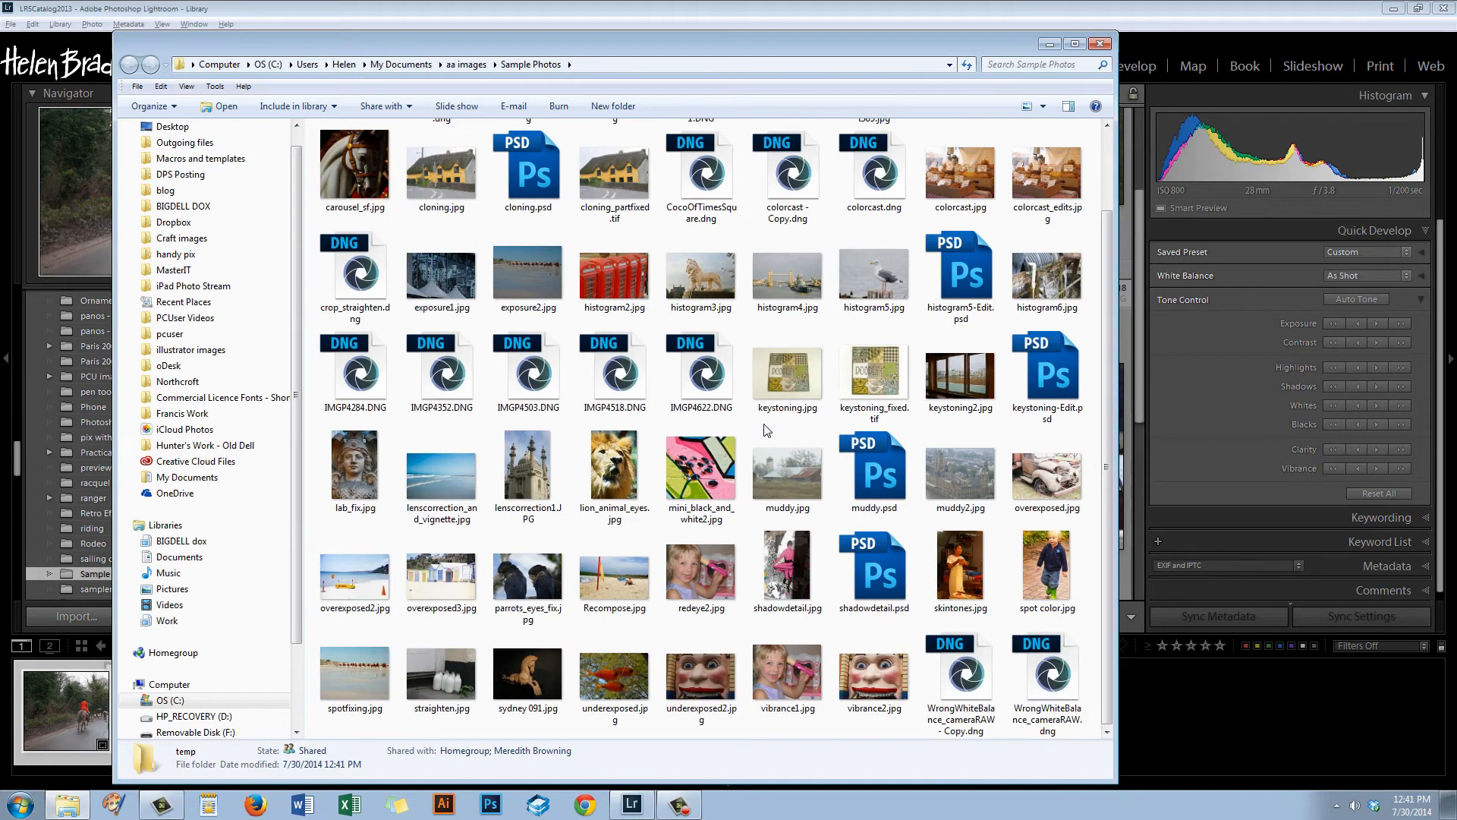
{"action": "left_click", "coordinate": [1099, 43]}
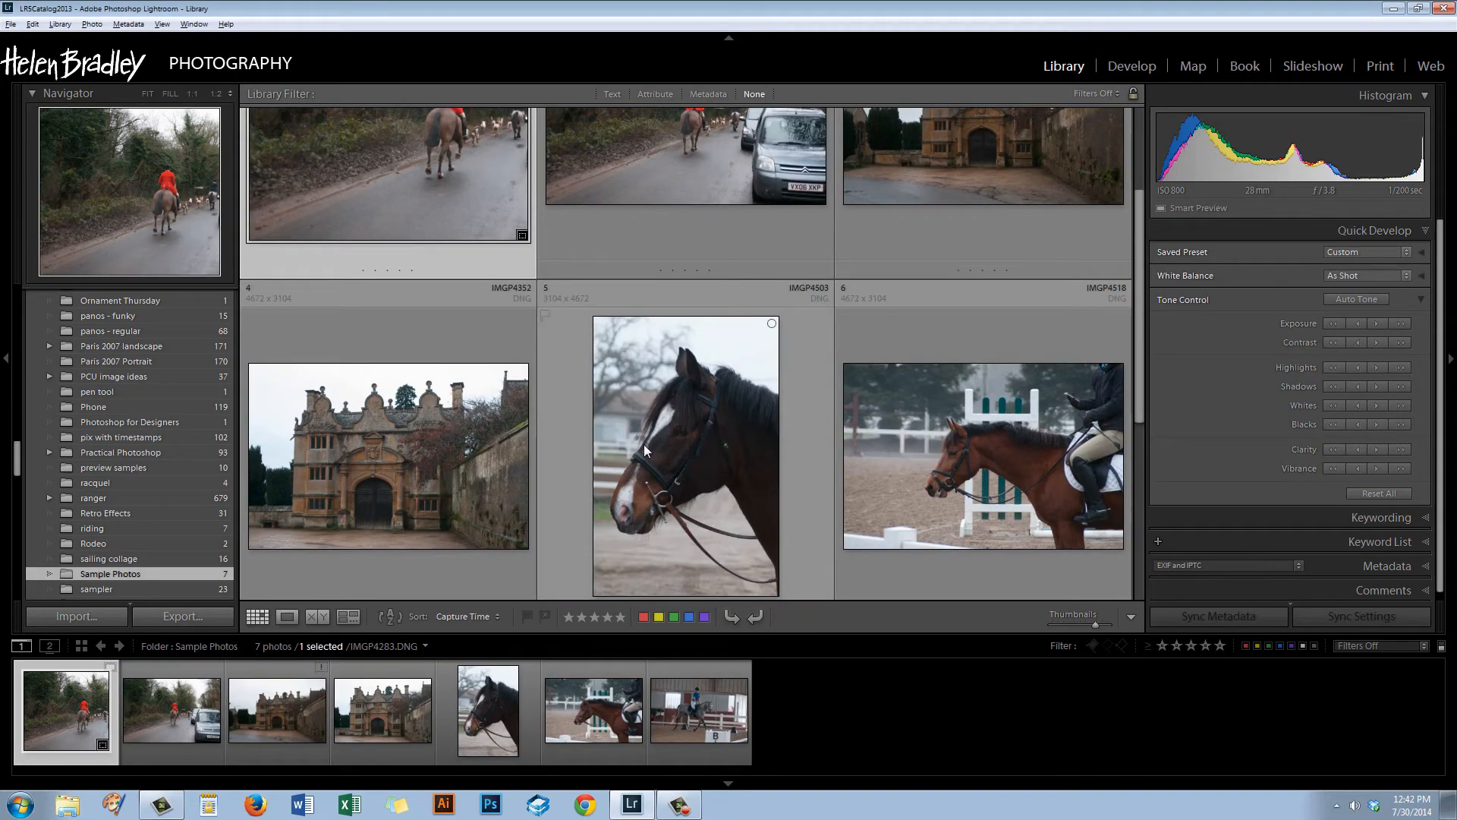
Move IMGP4503.DNG into the temp folder in Windows Explorer, check the folder's contents and close both folder windows.
{"action": "right_click", "coordinate": [644, 444]}
{"action": "left_click", "coordinate": [681, 409]}
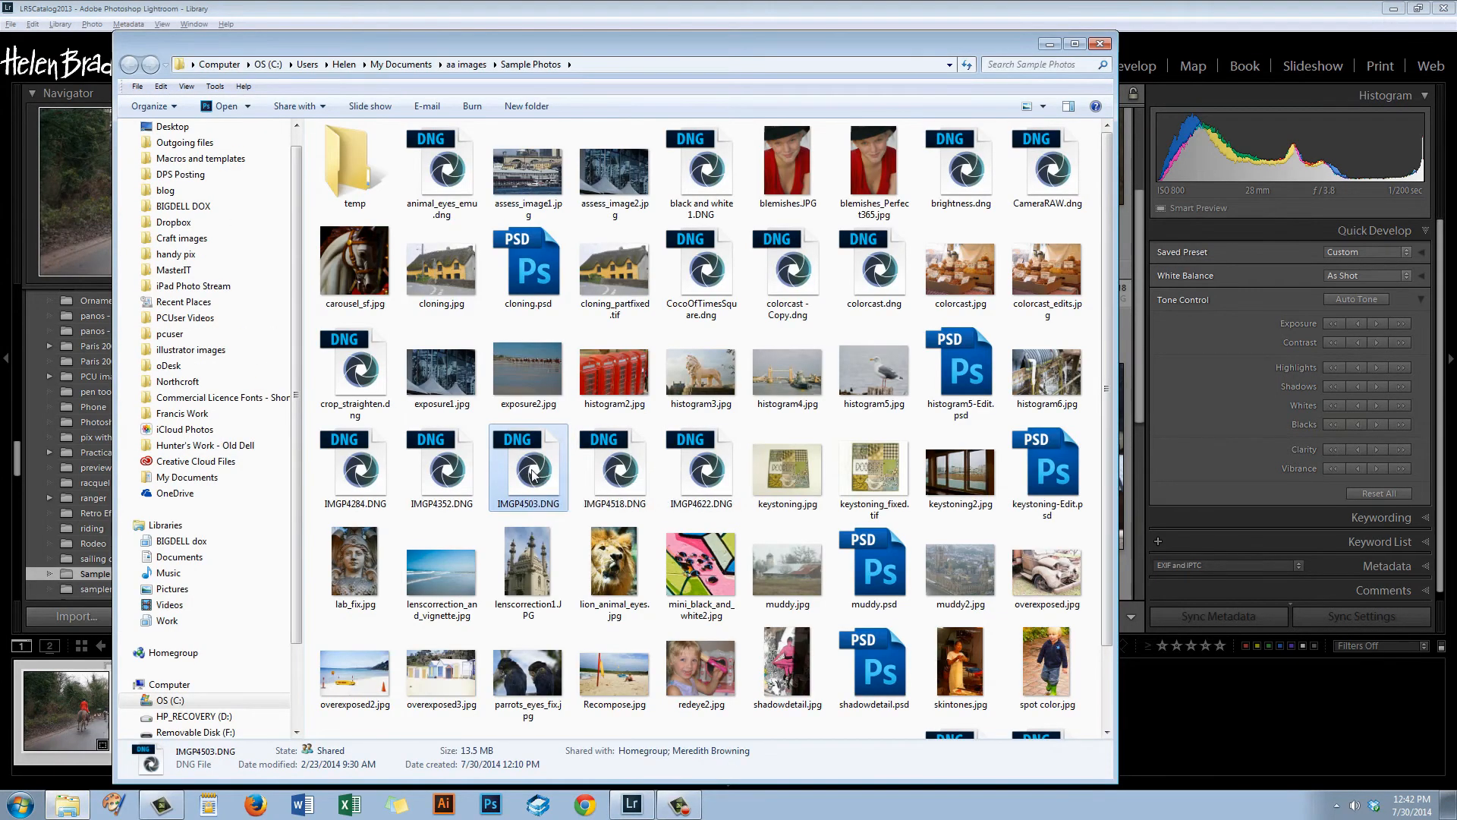
{"action": "left_click_drag", "start_coordinate": [529, 468], "coordinate": [349, 202]}
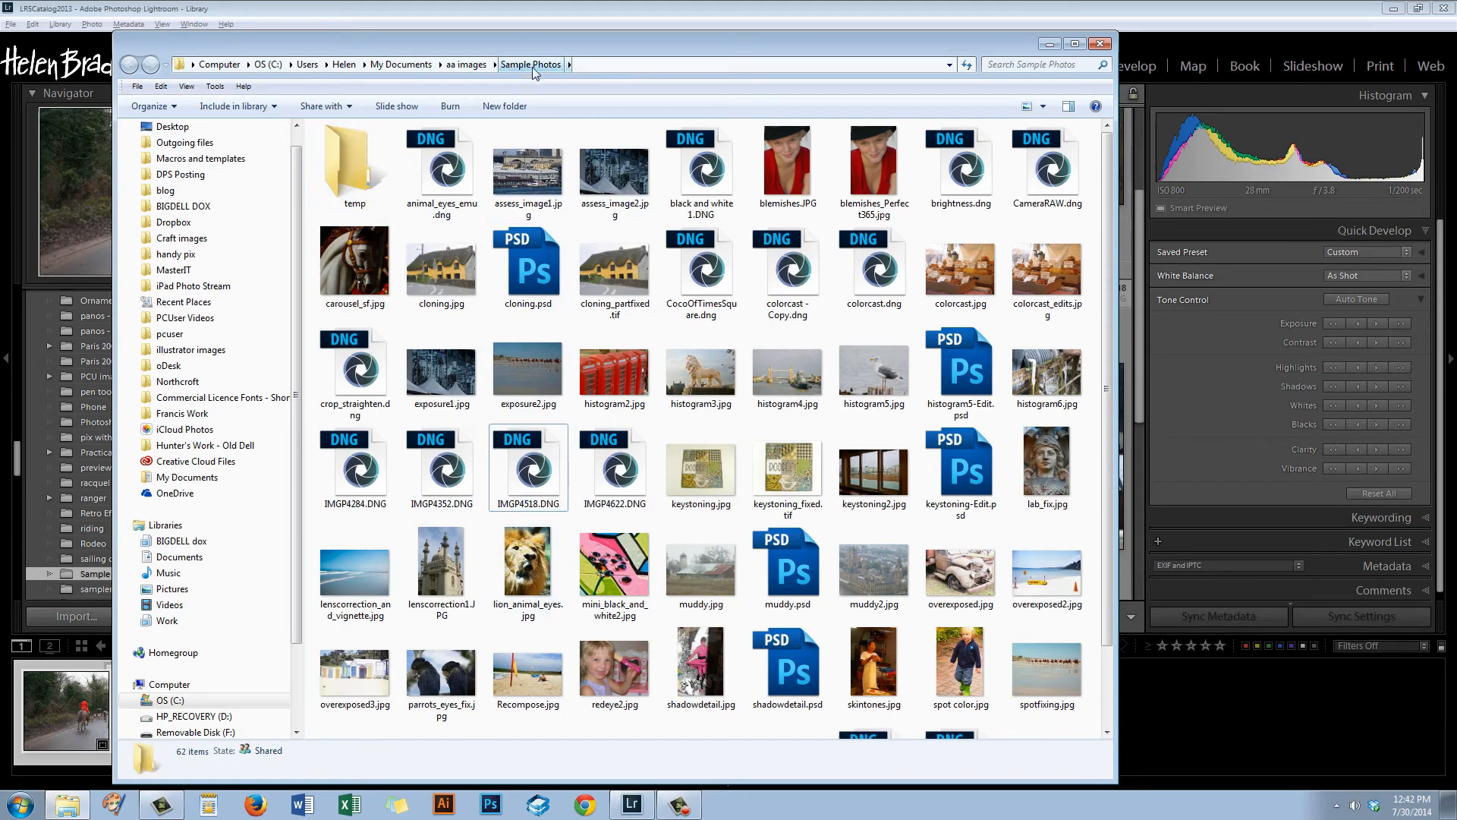
{"action": "double_click", "coordinate": [344, 168]}
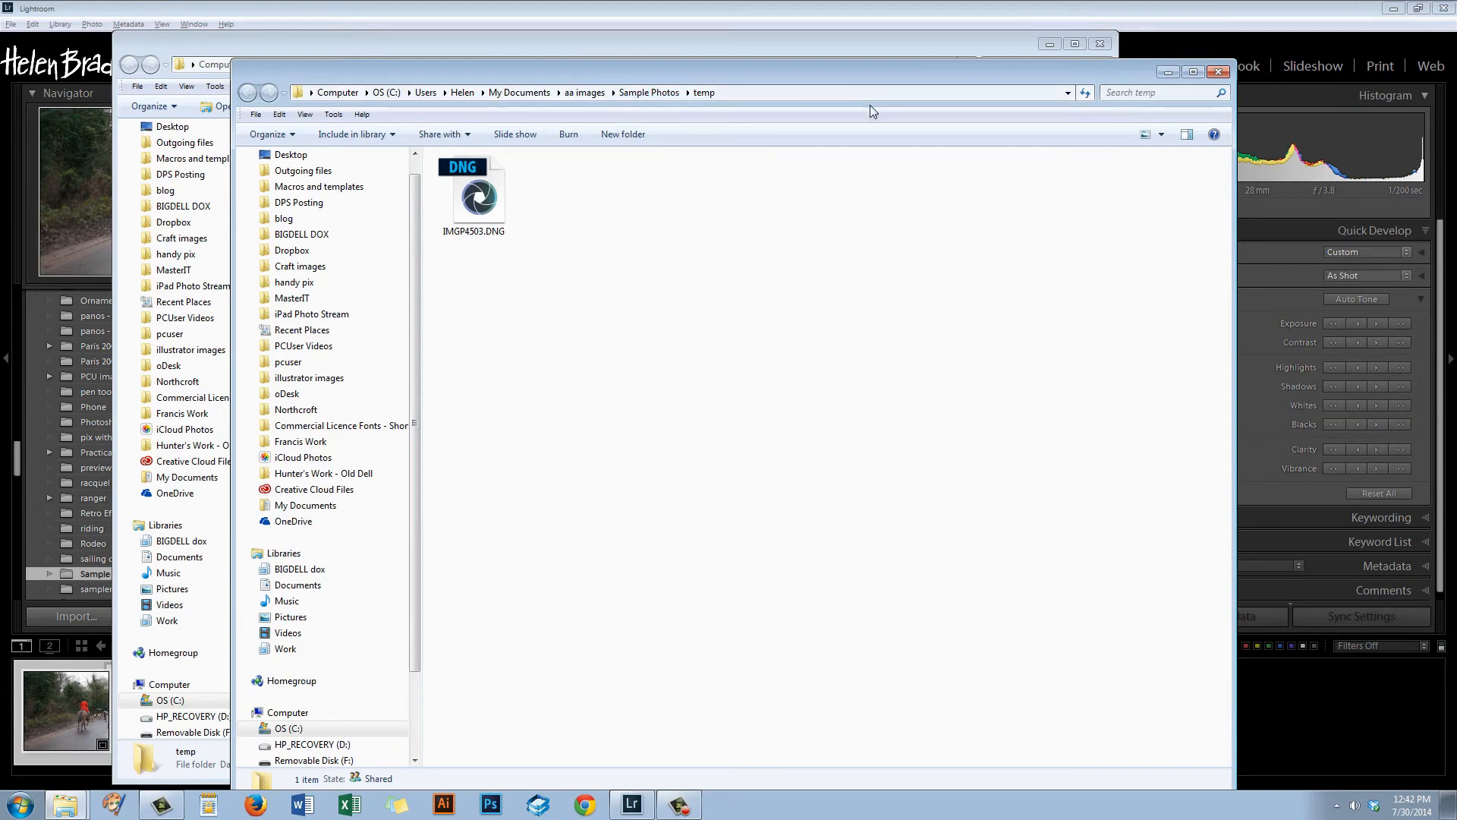
{"action": "left_click", "coordinate": [1218, 71]}
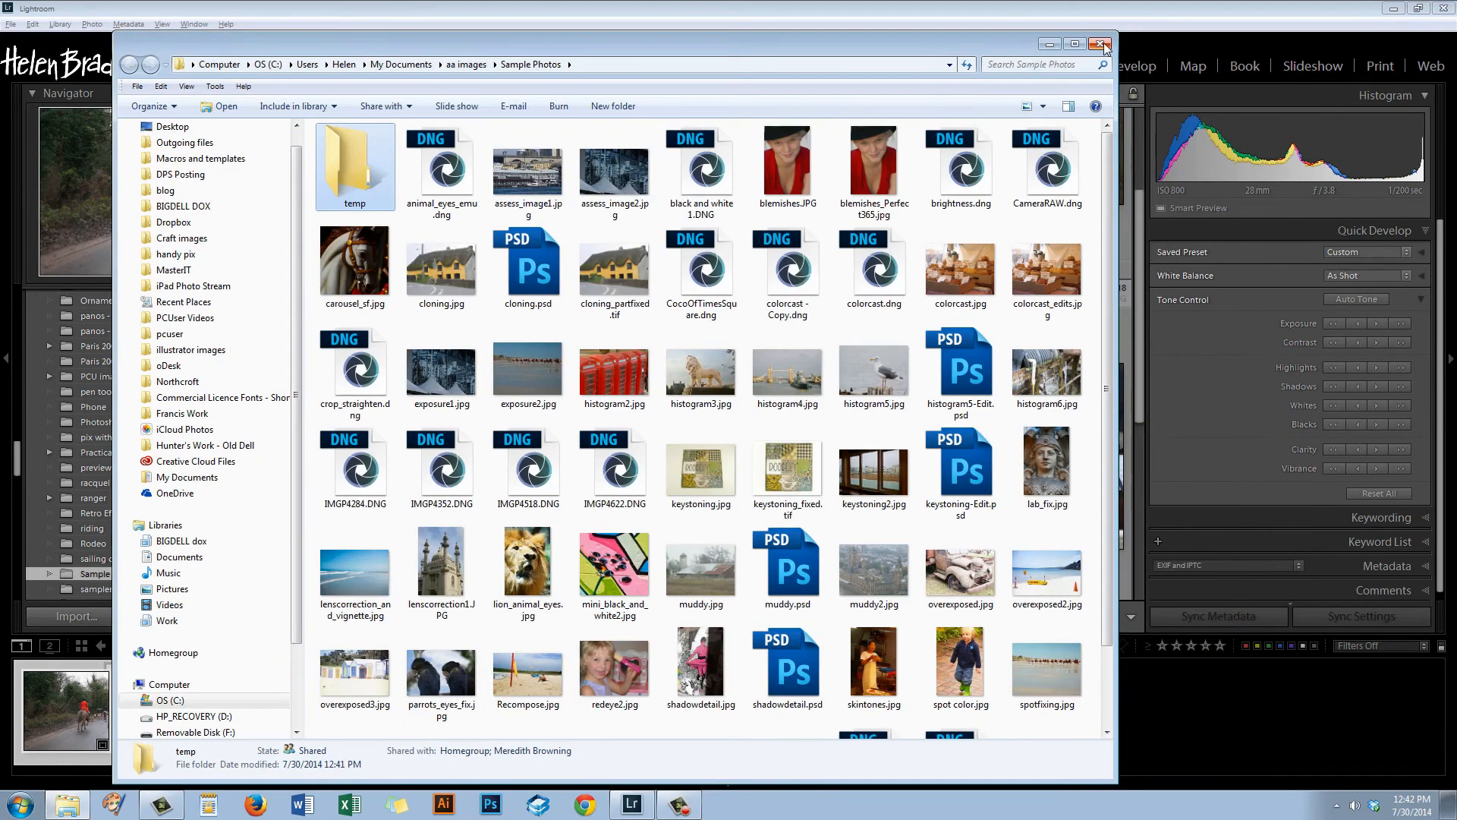
{"action": "left_click", "coordinate": [1100, 44]}
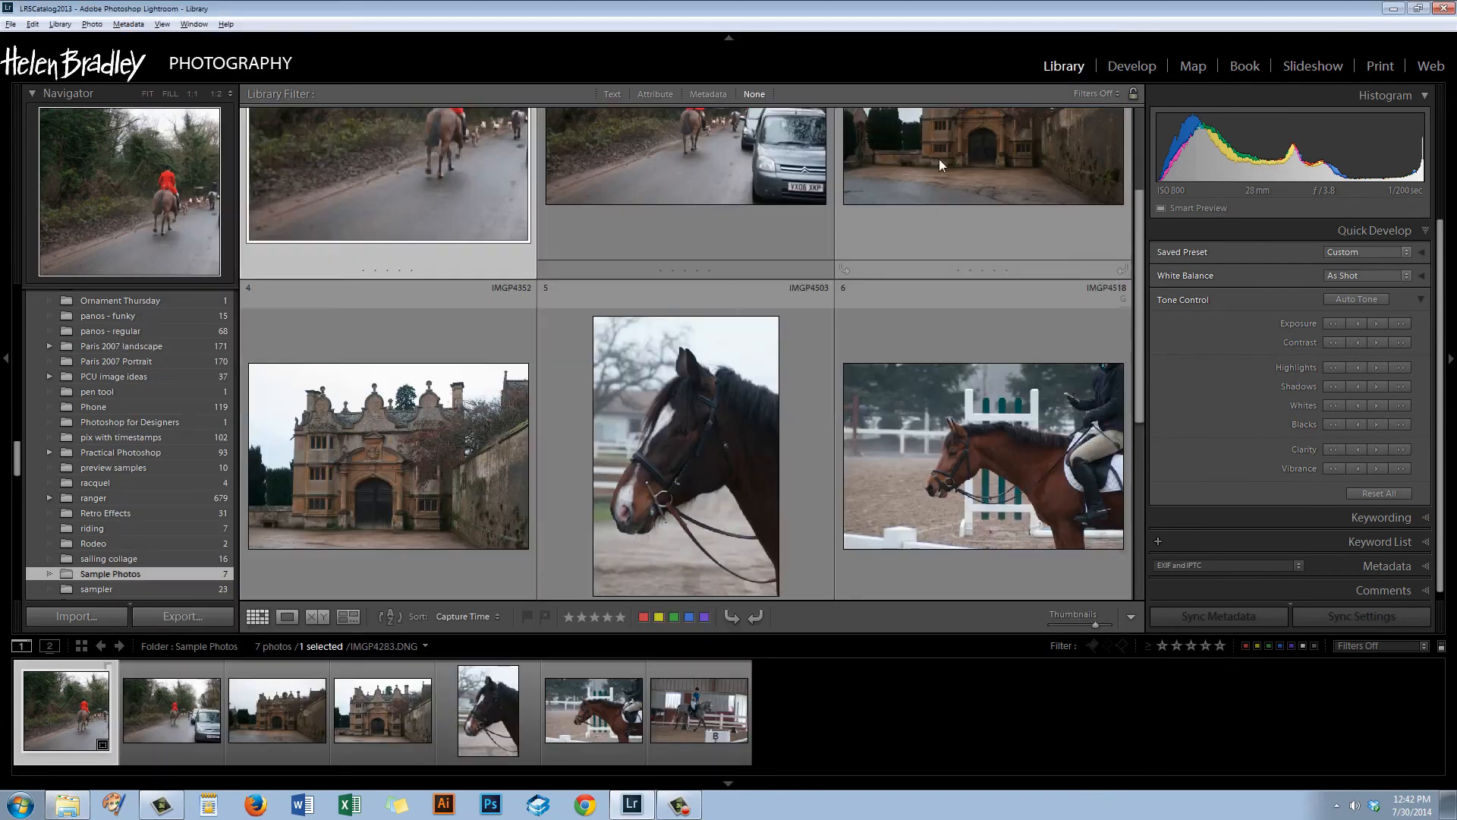
Select the horse head photo IMGP4503, check its editing controls in the Develop module and return to the Library grid.
{"action": "left_click", "coordinate": [560, 404]}
{"action": "mouse_move", "coordinate": [825, 296]}
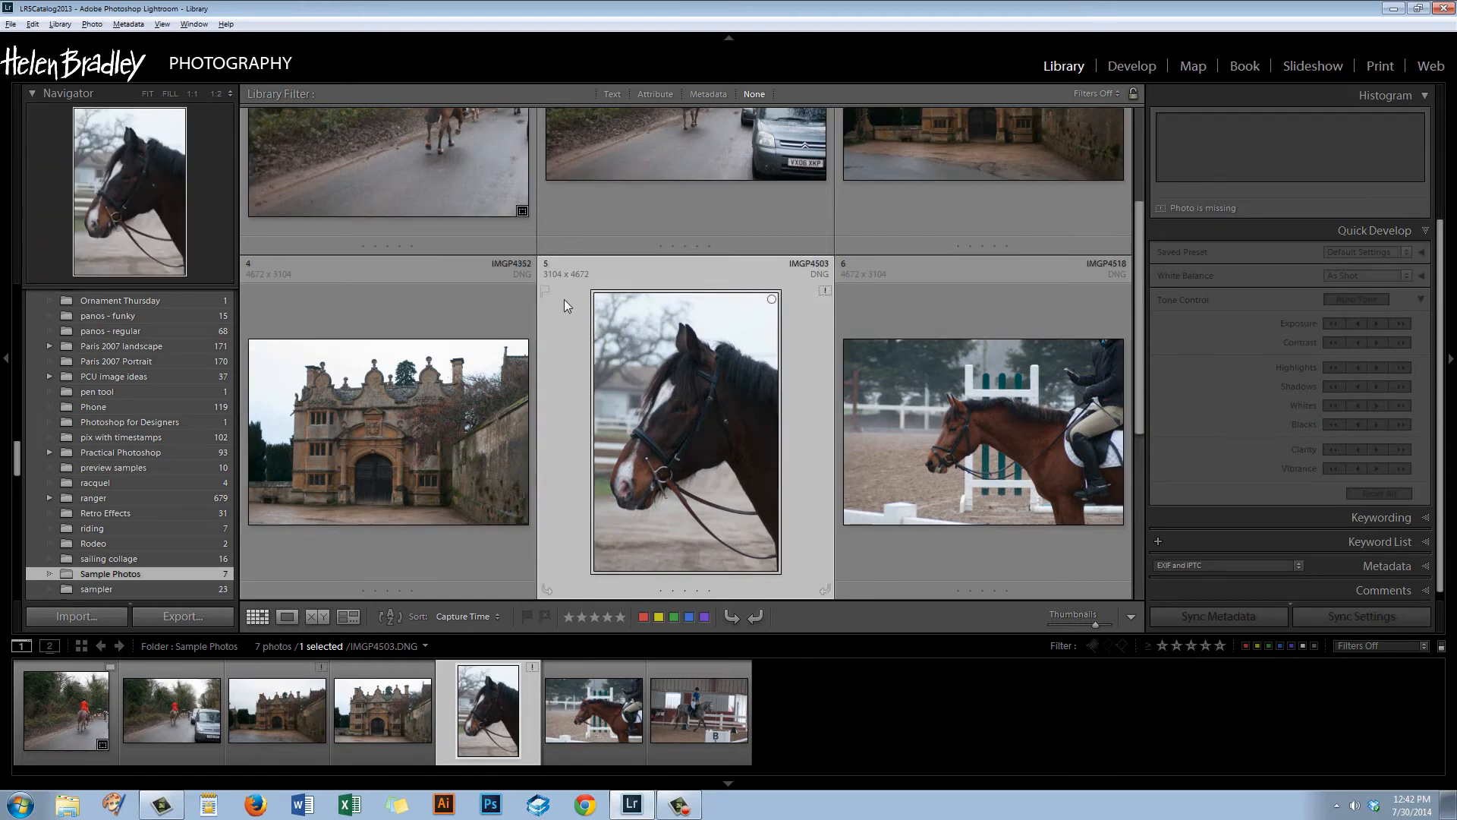
{"action": "left_click", "coordinate": [622, 276]}
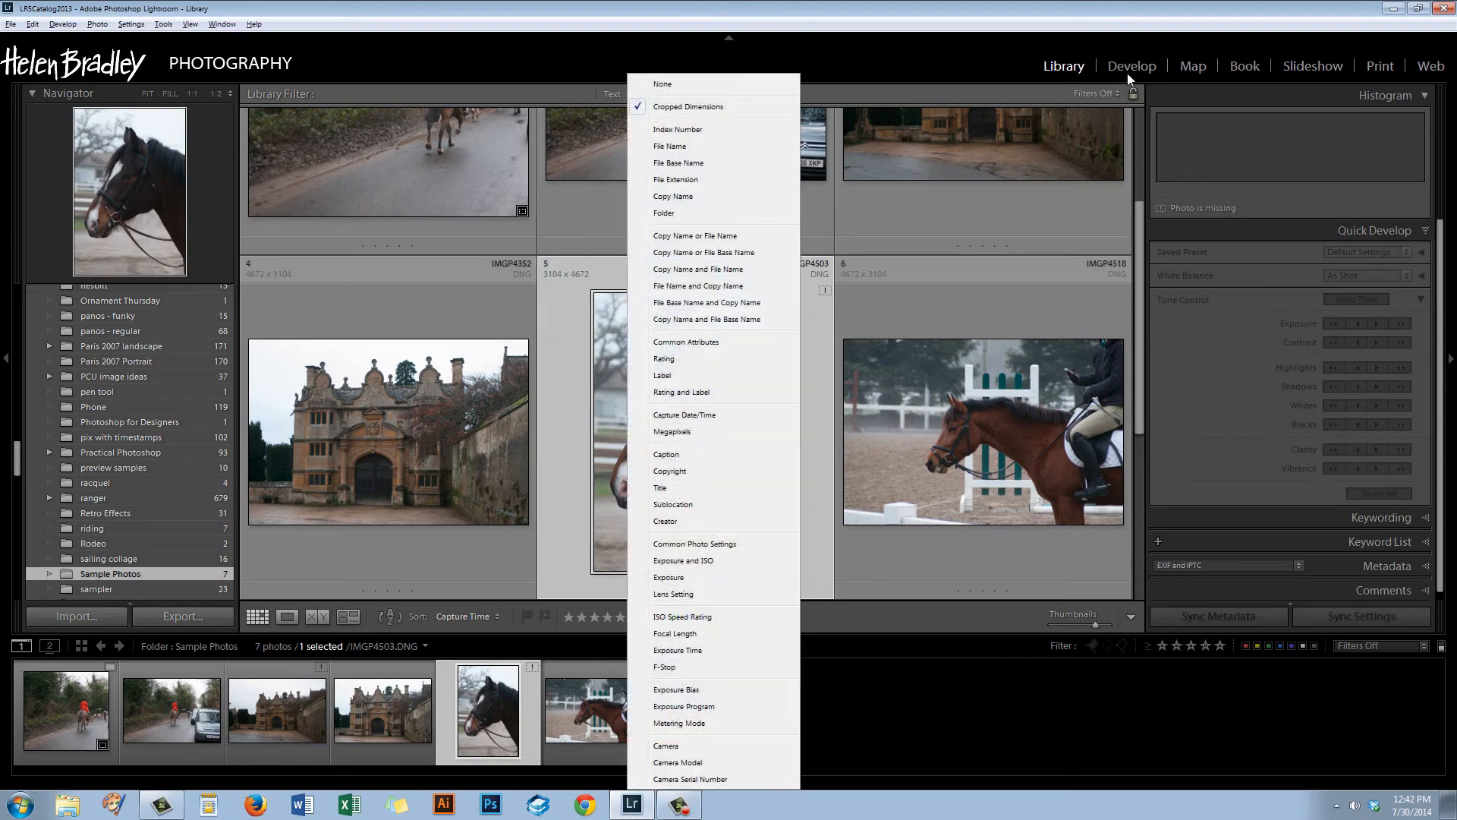
{"action": "left_click", "coordinate": [1128, 70]}
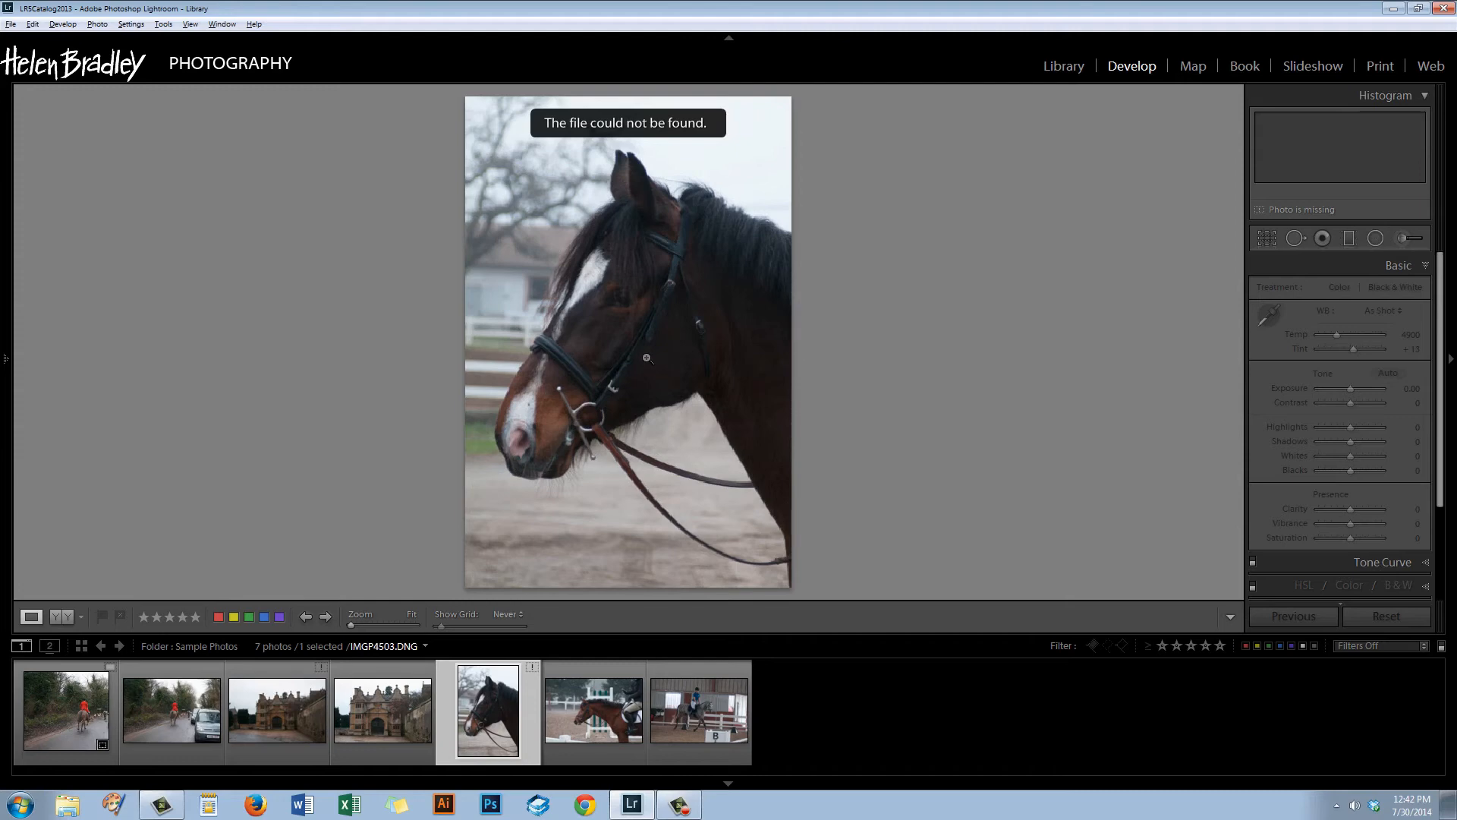
{"action": "left_click", "coordinate": [1063, 66]}
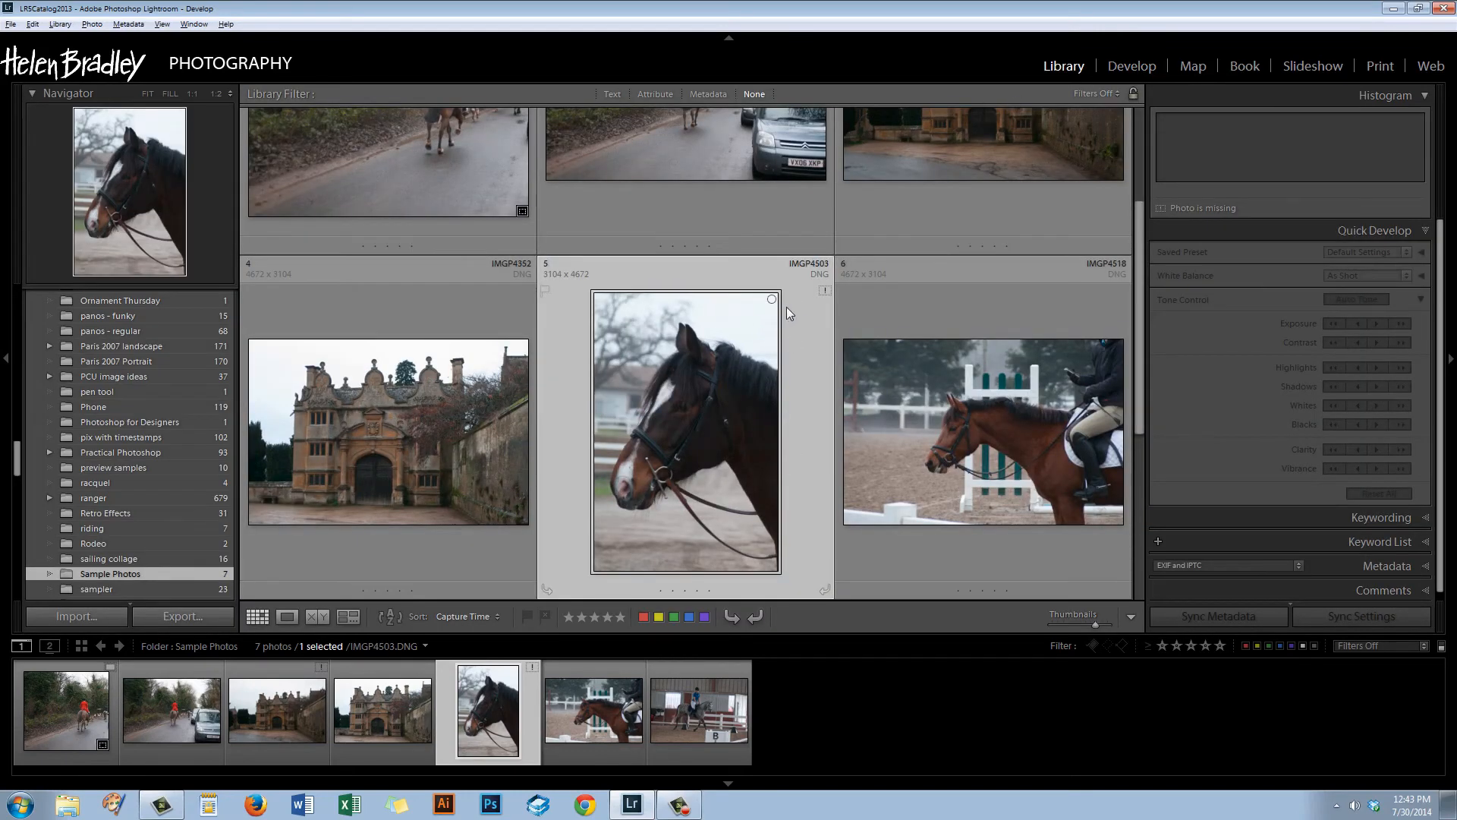
Relink the missing photo IMGP4503 by locating IMGP4503.DNG in the temp folder inside Sample Photos.
{"action": "left_click", "coordinate": [825, 293]}
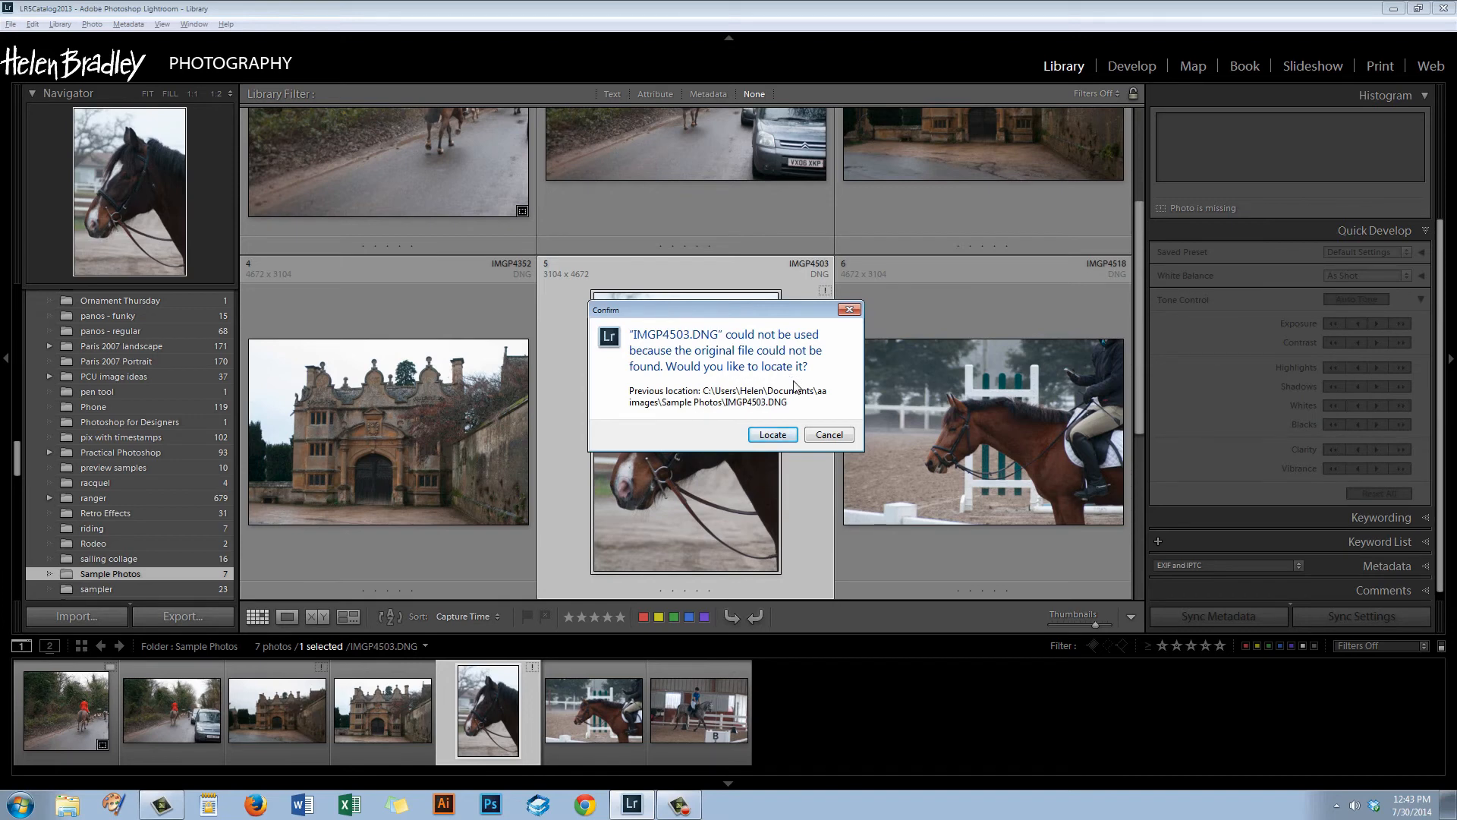
{"action": "left_click", "coordinate": [774, 435]}
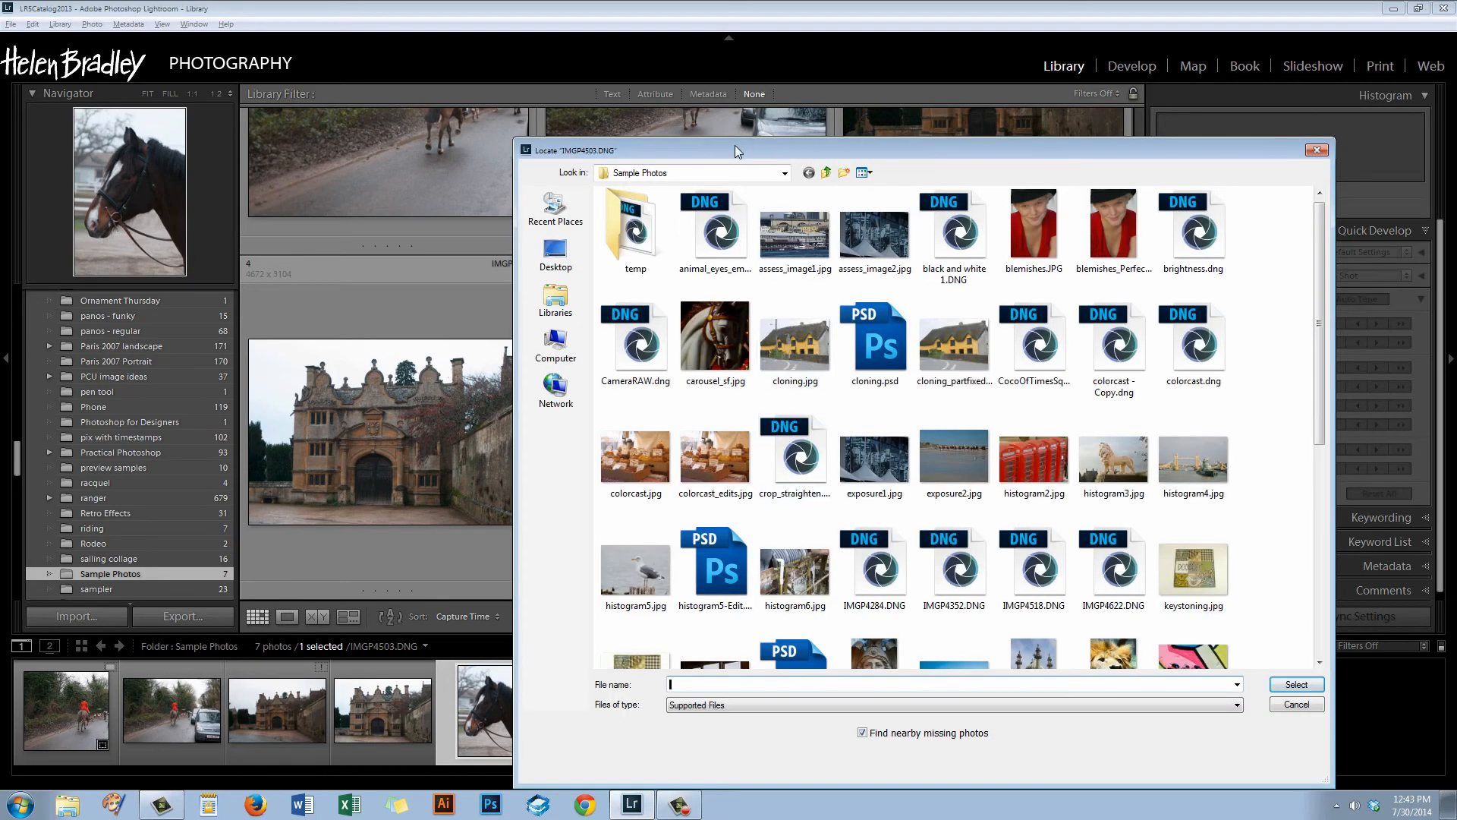
{"action": "left_click_drag", "start_coordinate": [734, 144], "coordinate": [615, 118]}
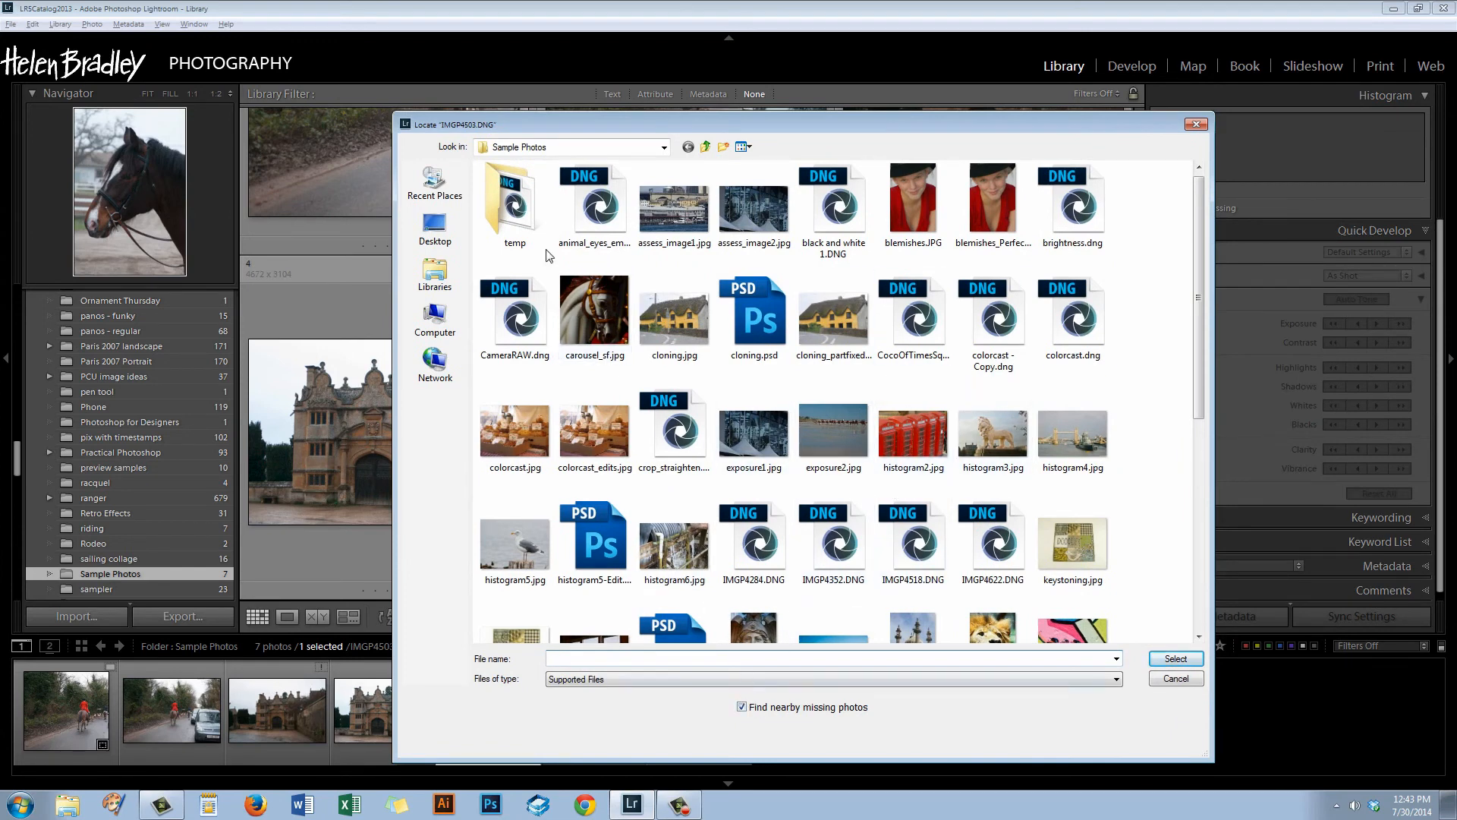
{"action": "double_click", "coordinate": [507, 206]}
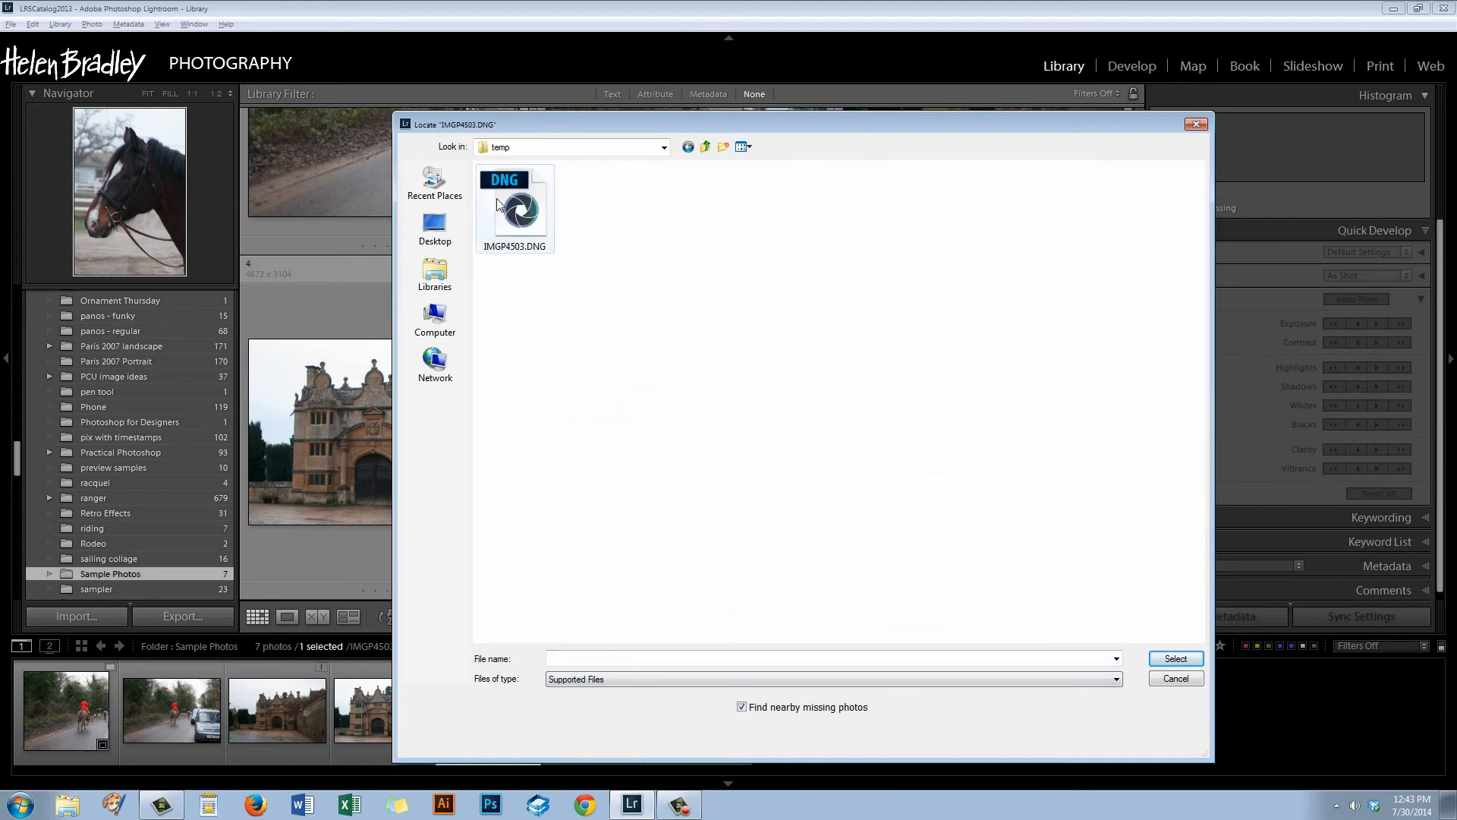
{"action": "left_click", "coordinate": [513, 208]}
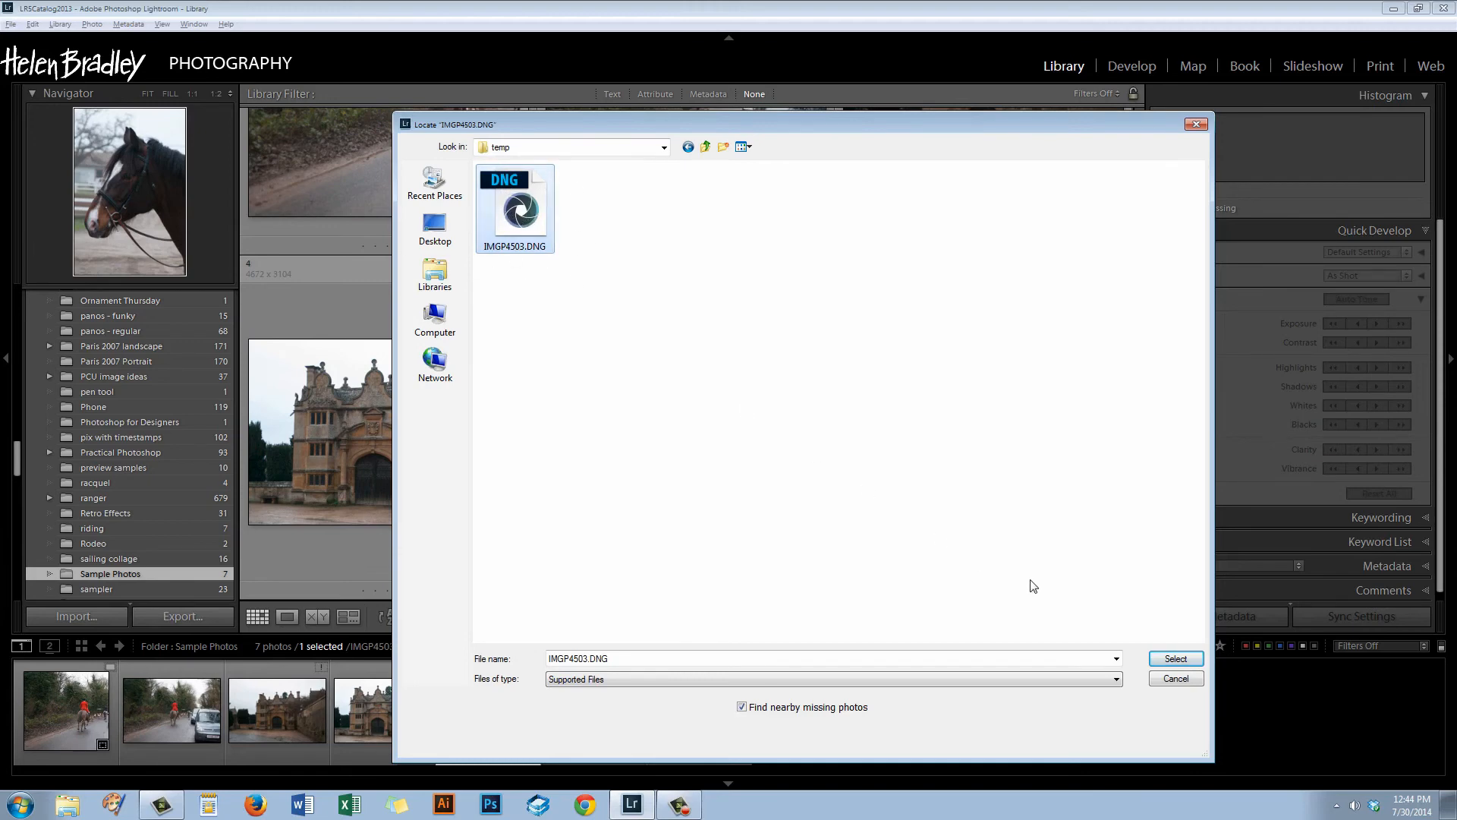
{"action": "left_click", "coordinate": [1176, 658]}
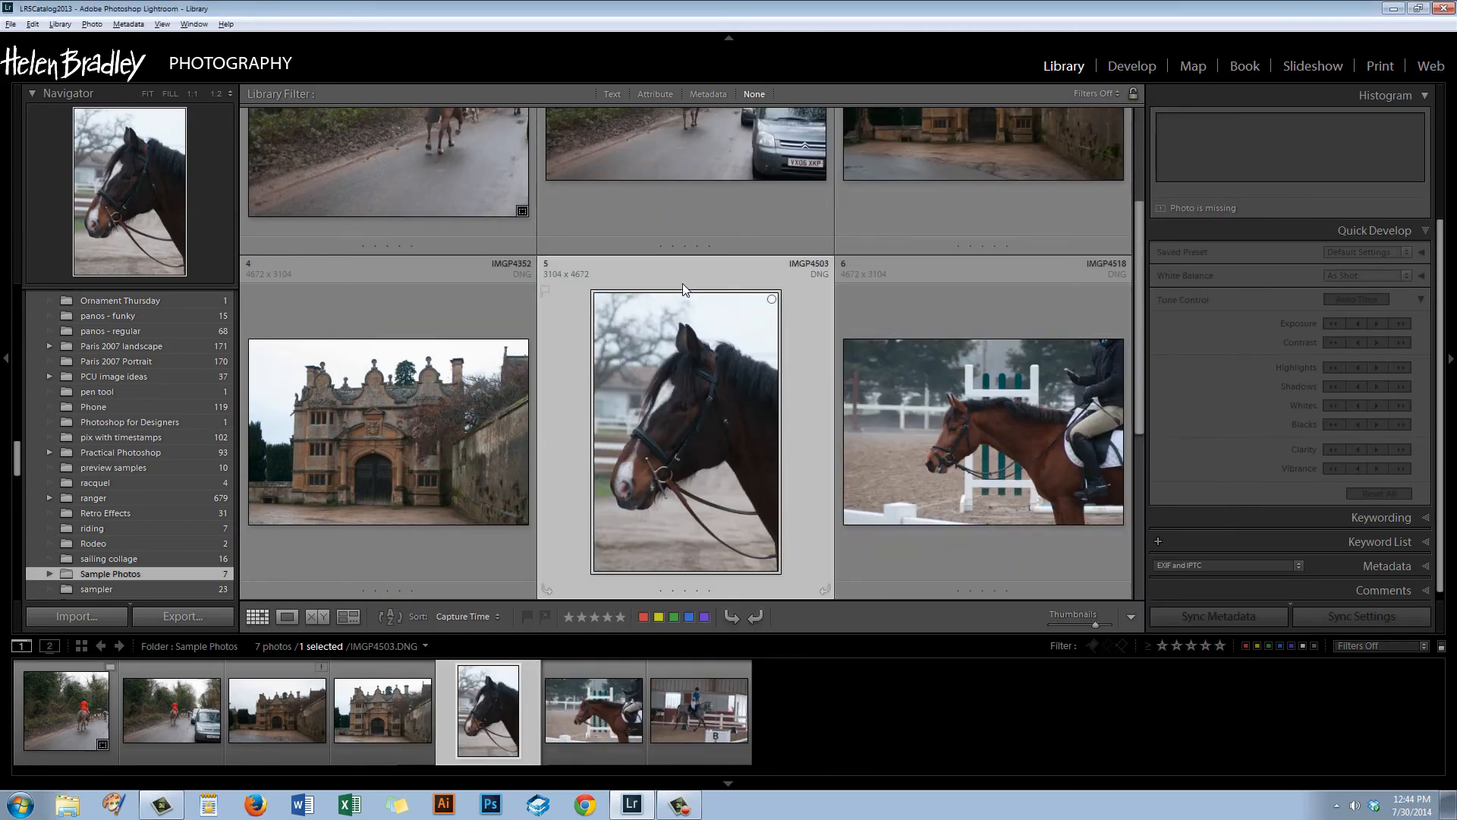
Expand the Sample Photos folder, view its temp subfolder and return to the Sample Photos folder.
{"action": "left_click", "coordinate": [48, 574]}
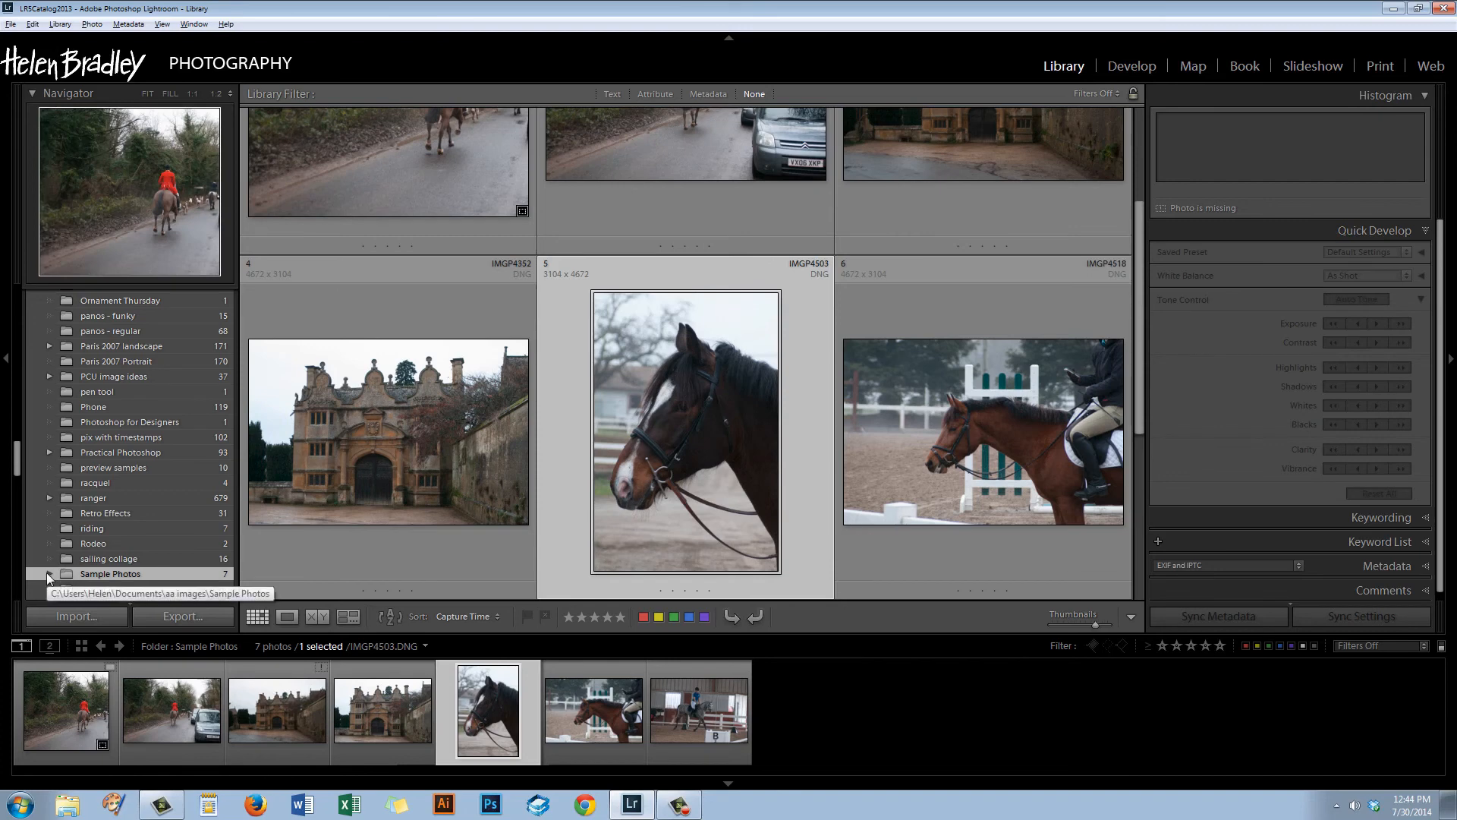
{"action": "left_click", "coordinate": [100, 589]}
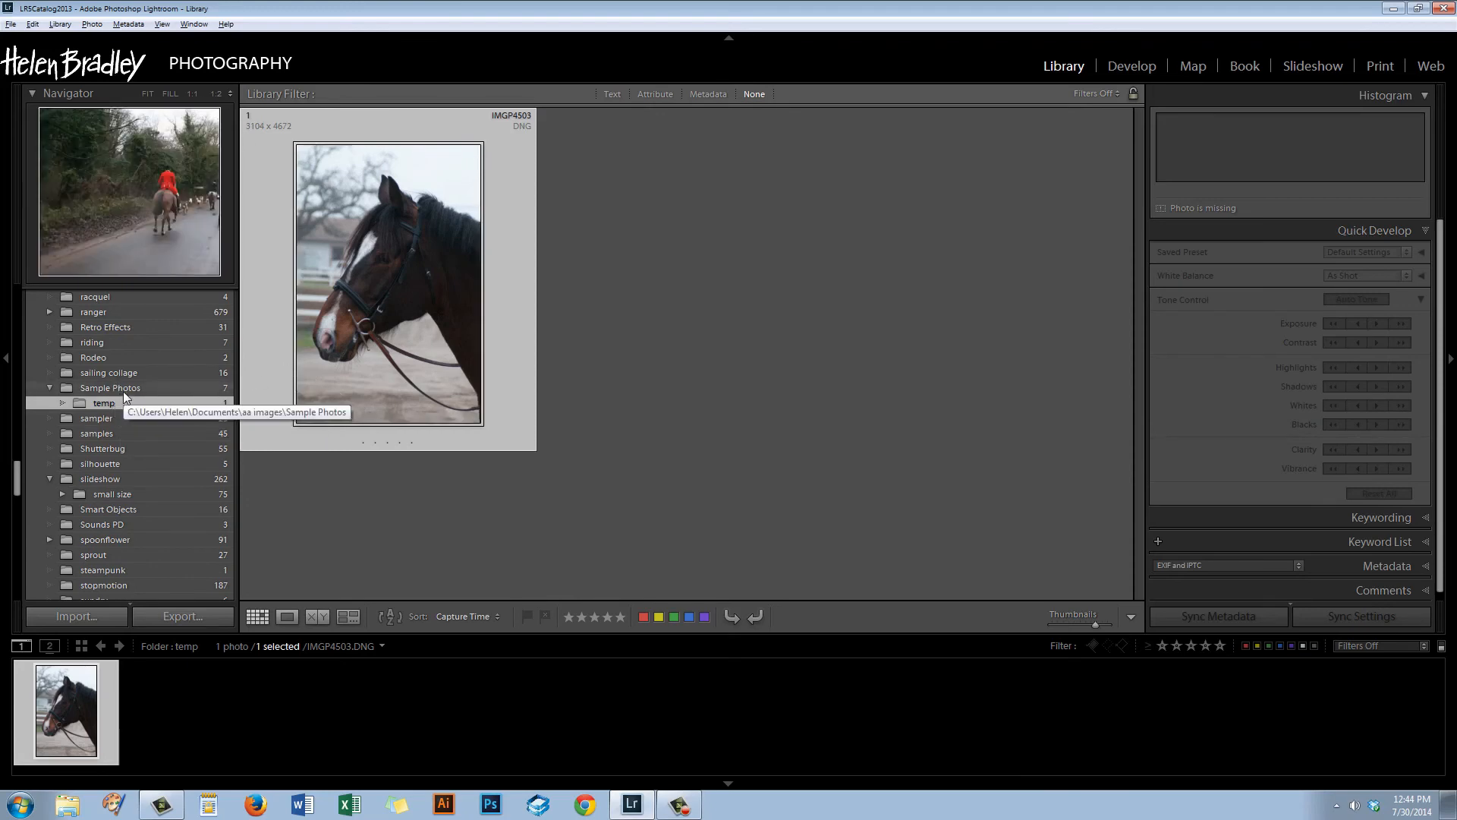
{"action": "left_click", "coordinate": [123, 389]}
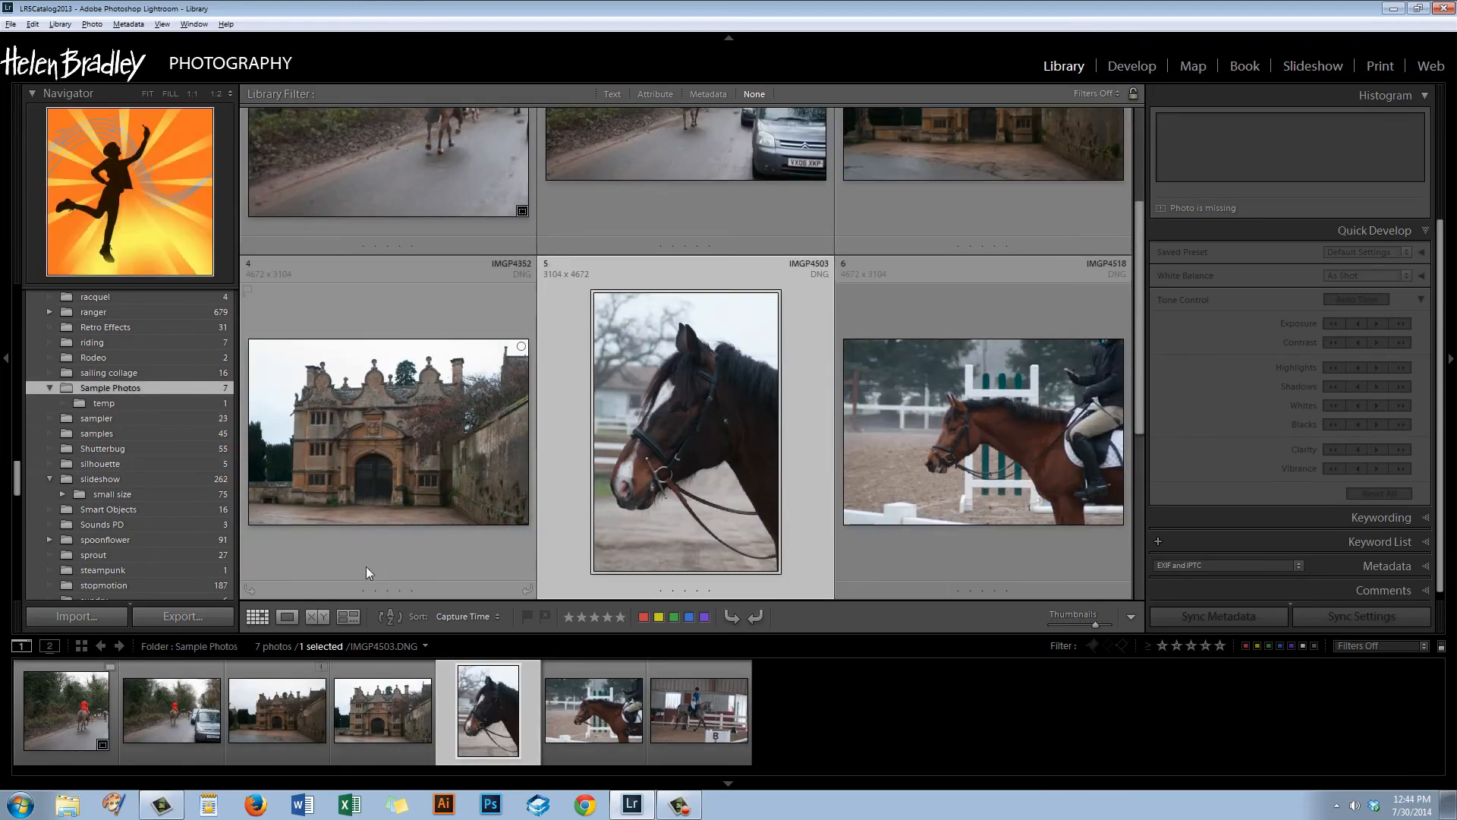
Turn off the display of photos in subfolders for the library.
{"action": "left_click", "coordinate": [59, 24]}
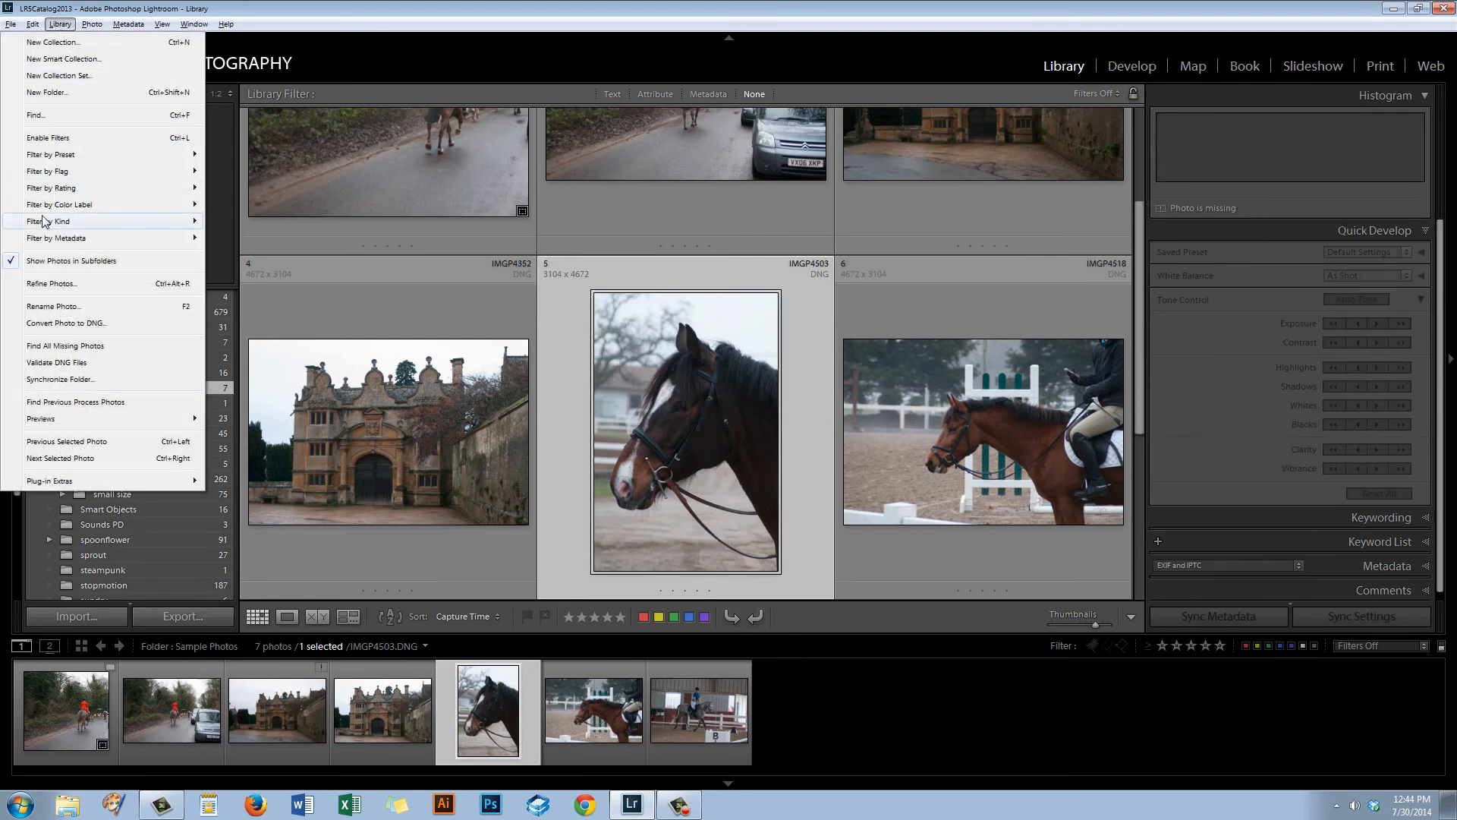
{"action": "left_click", "coordinate": [71, 262]}
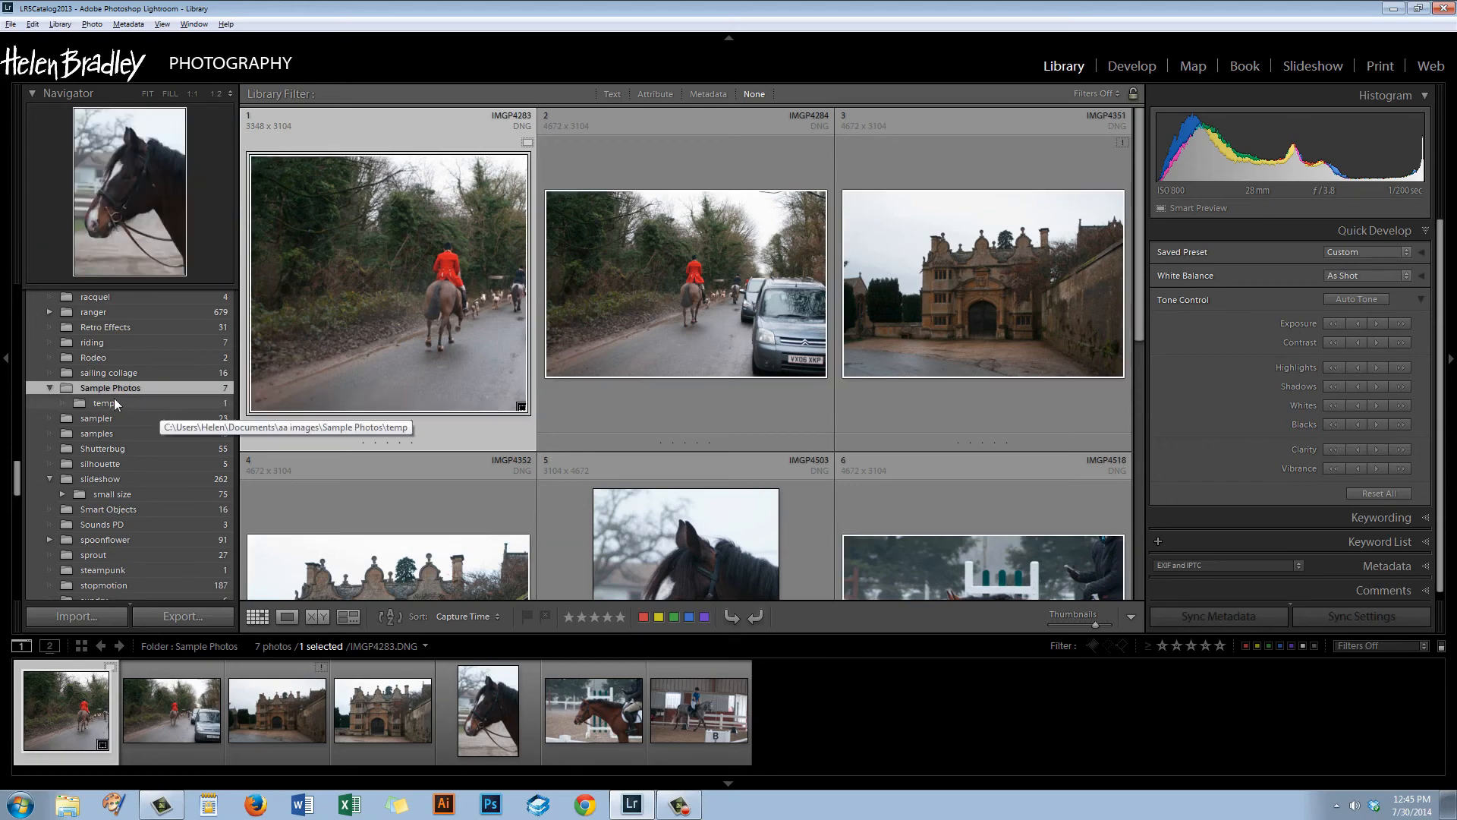
{"action": "left_click", "coordinate": [60, 23]}
{"action": "left_click", "coordinate": [97, 261]}
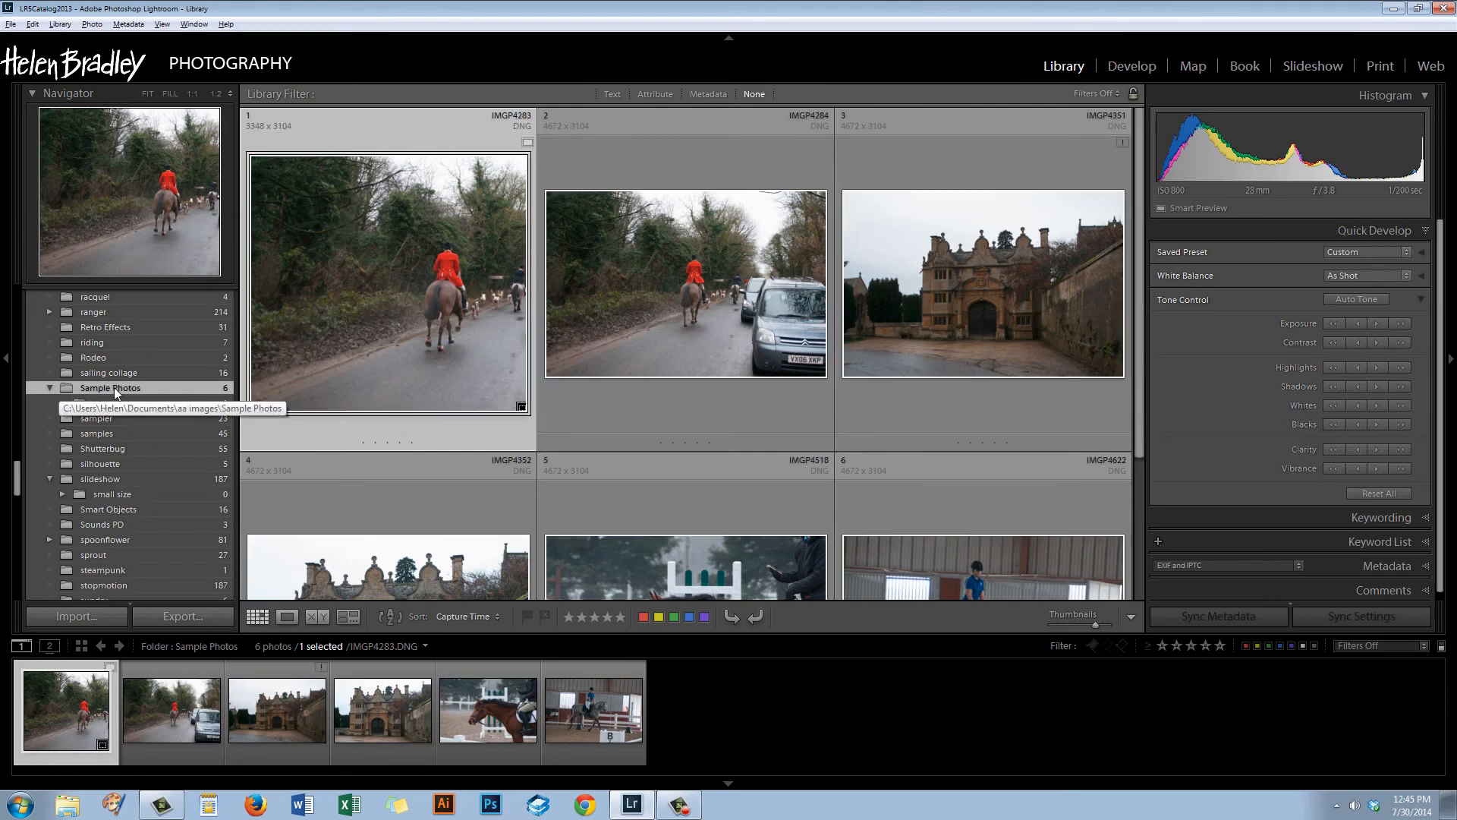
Look through the photos in Sample Photos and show the contents of its temp subfolder.
{"action": "mouse_move", "coordinate": [1136, 266]}
{"action": "left_mouse_down"}
{"action": "mouse_move", "coordinate": [1137, 458]}
{"action": "mouse_move", "coordinate": [1138, 262]}
{"action": "left_mouse_up"}
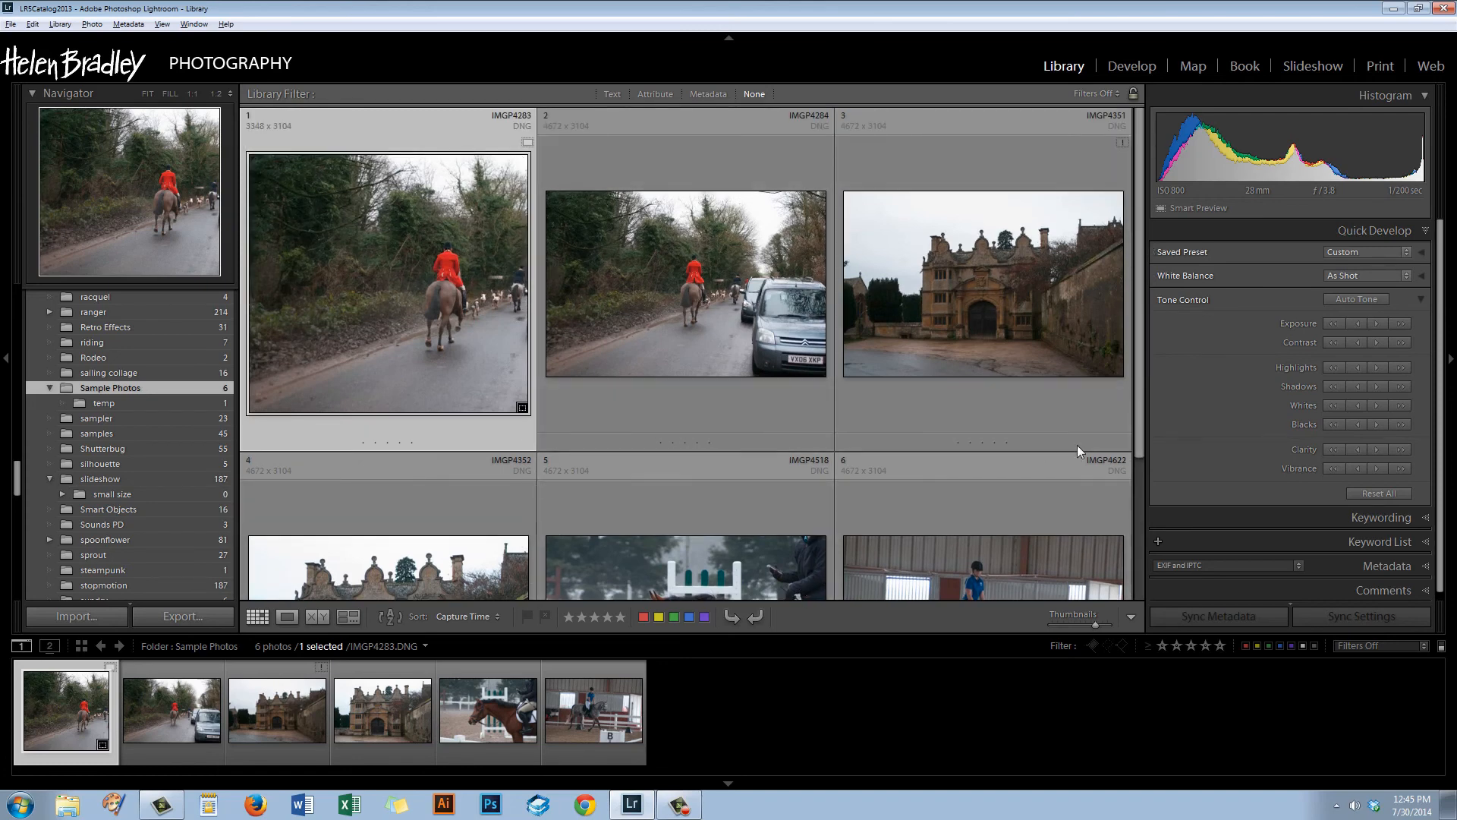
{"action": "left_click_drag", "start_coordinate": [1141, 422], "coordinate": [1141, 562]}
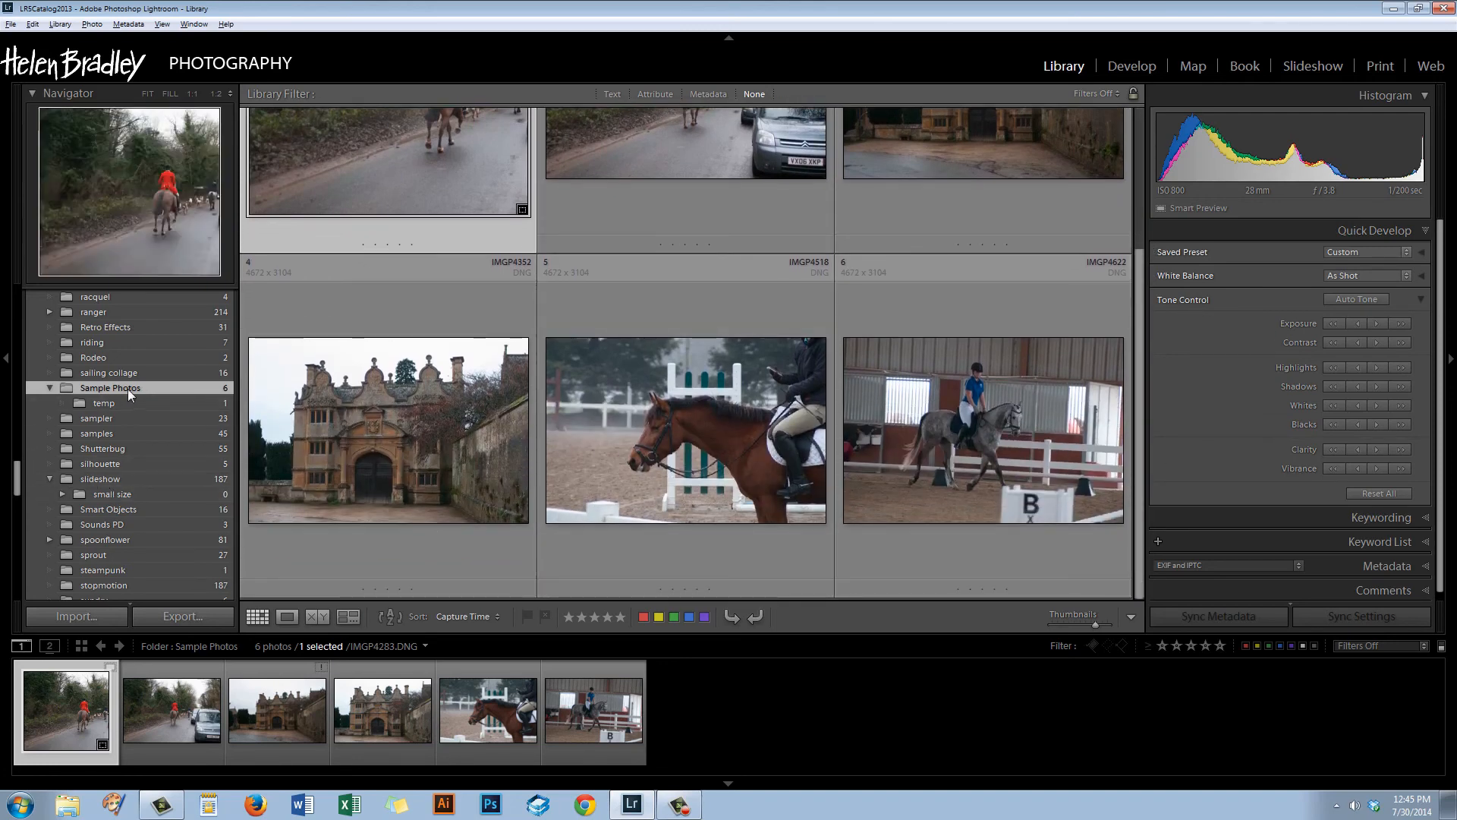
{"action": "left_click", "coordinate": [96, 402]}
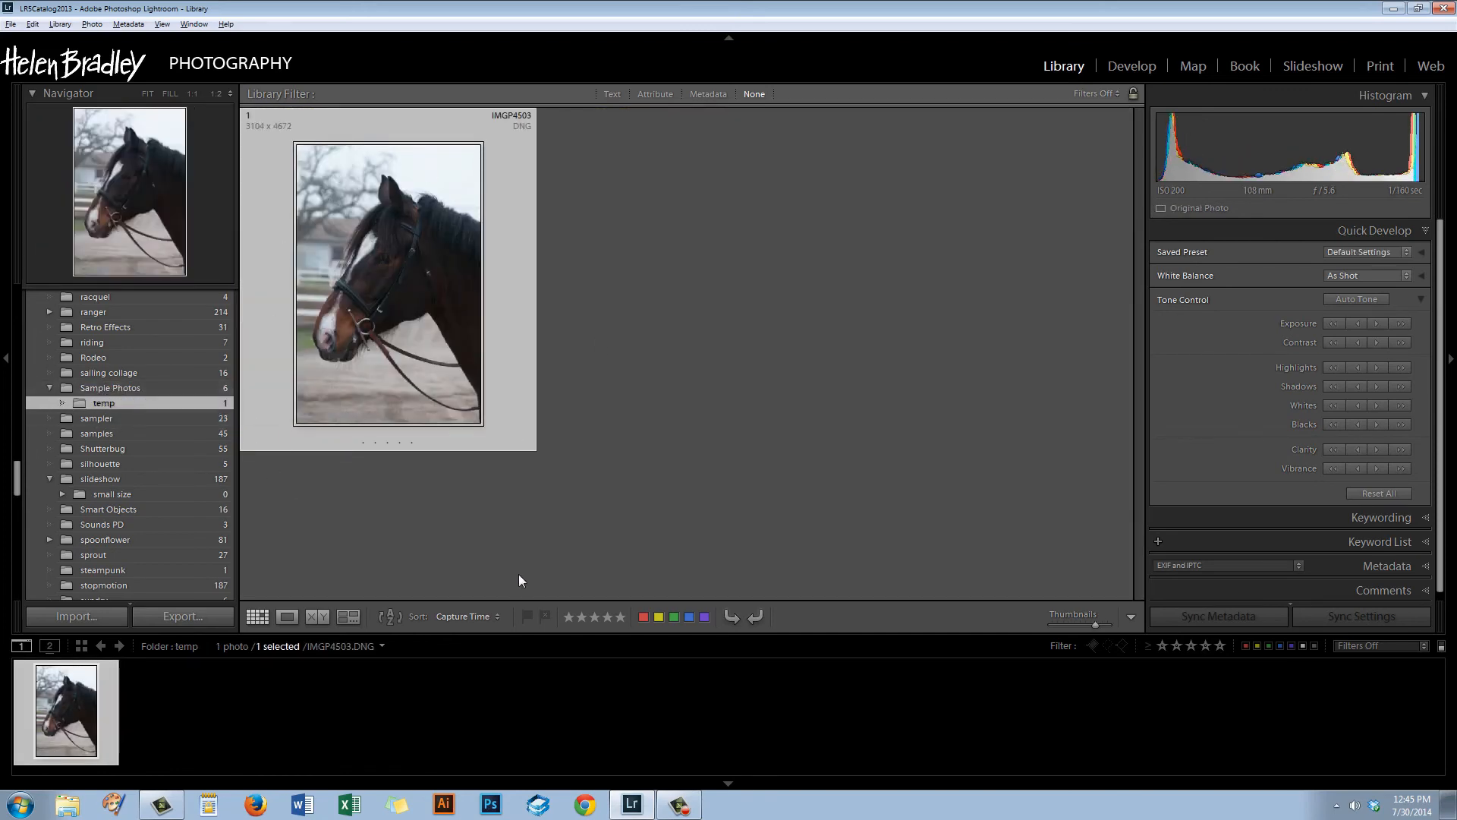
Return to the Sample Photos folder and move the photo IMGP4518 into its temp subfolder.
{"action": "left_click", "coordinate": [120, 387]}
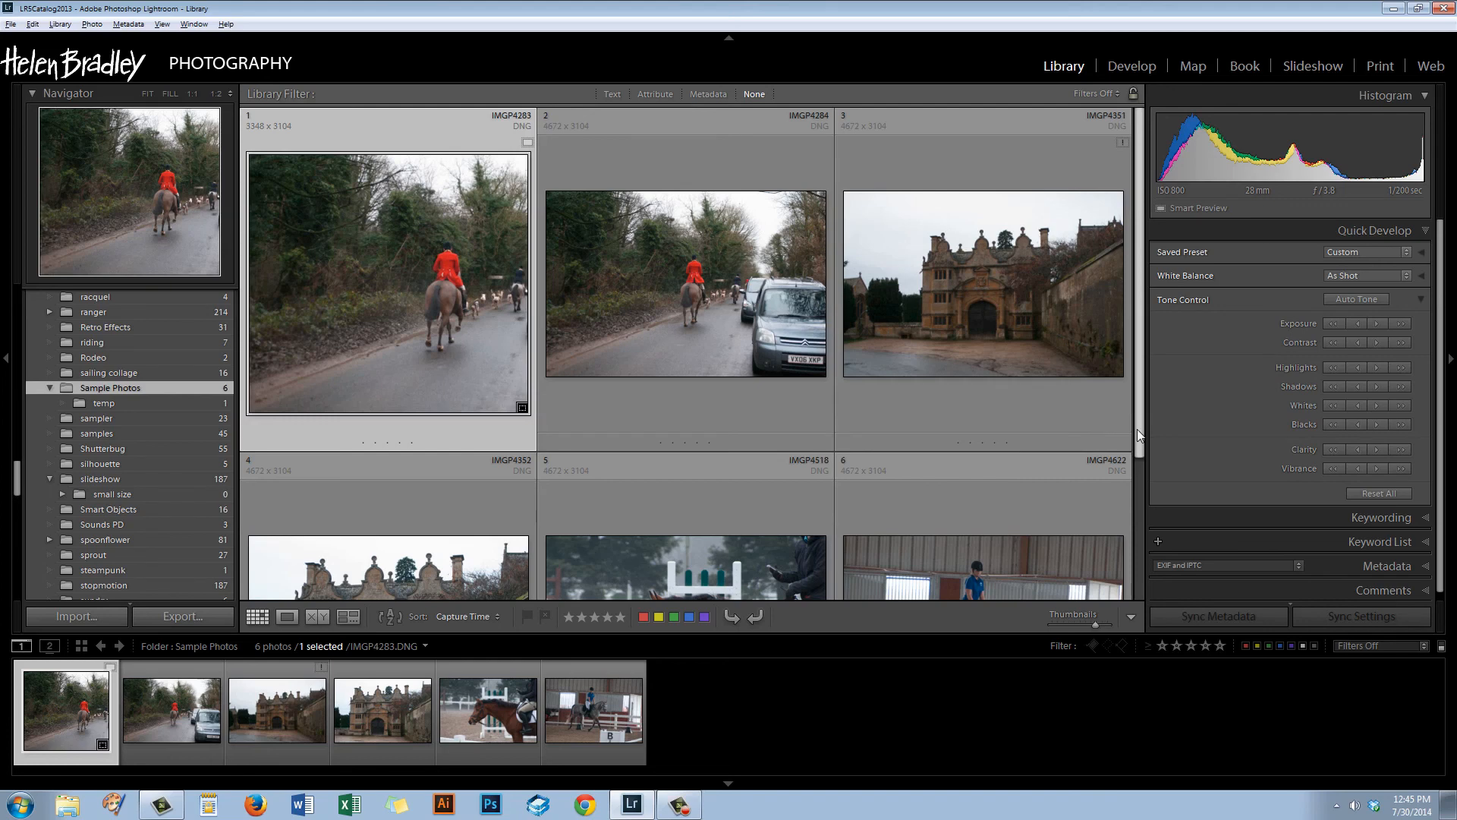
{"action": "left_click_drag", "start_coordinate": [1137, 430], "coordinate": [1151, 557]}
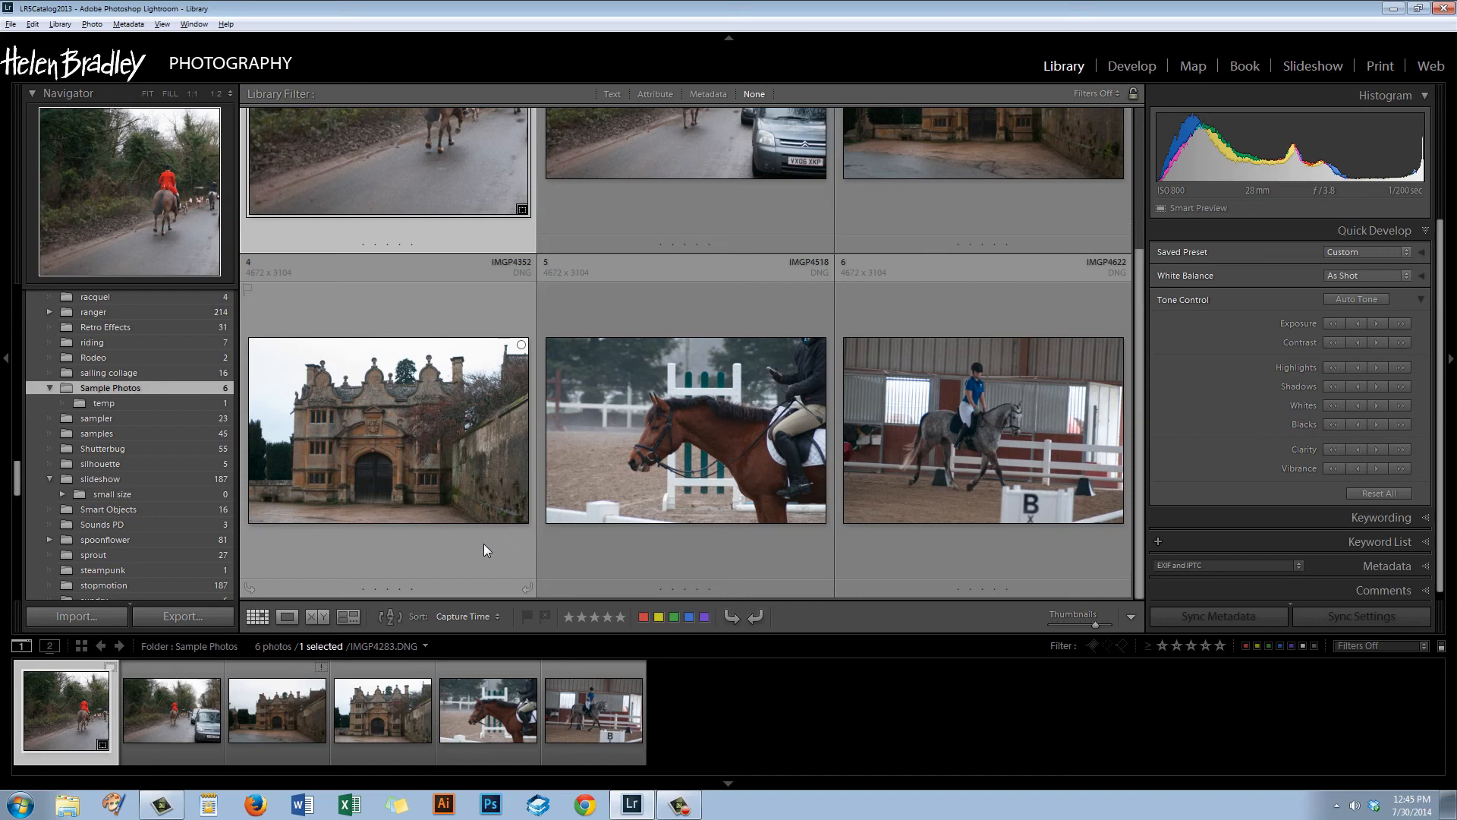
{"action": "left_click", "coordinate": [672, 301]}
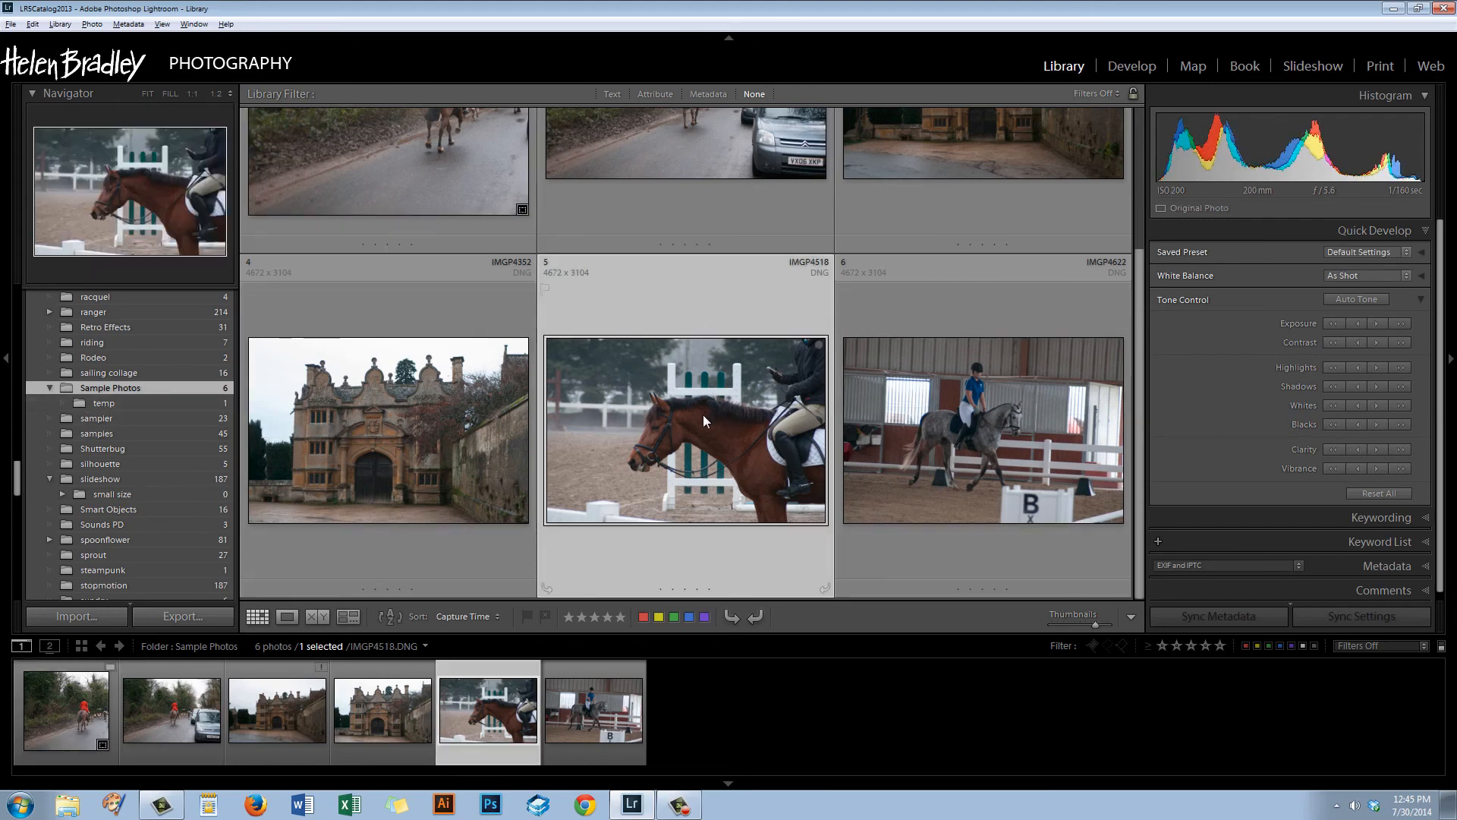
{"action": "left_click_drag", "start_coordinate": [703, 414], "coordinate": [212, 403]}
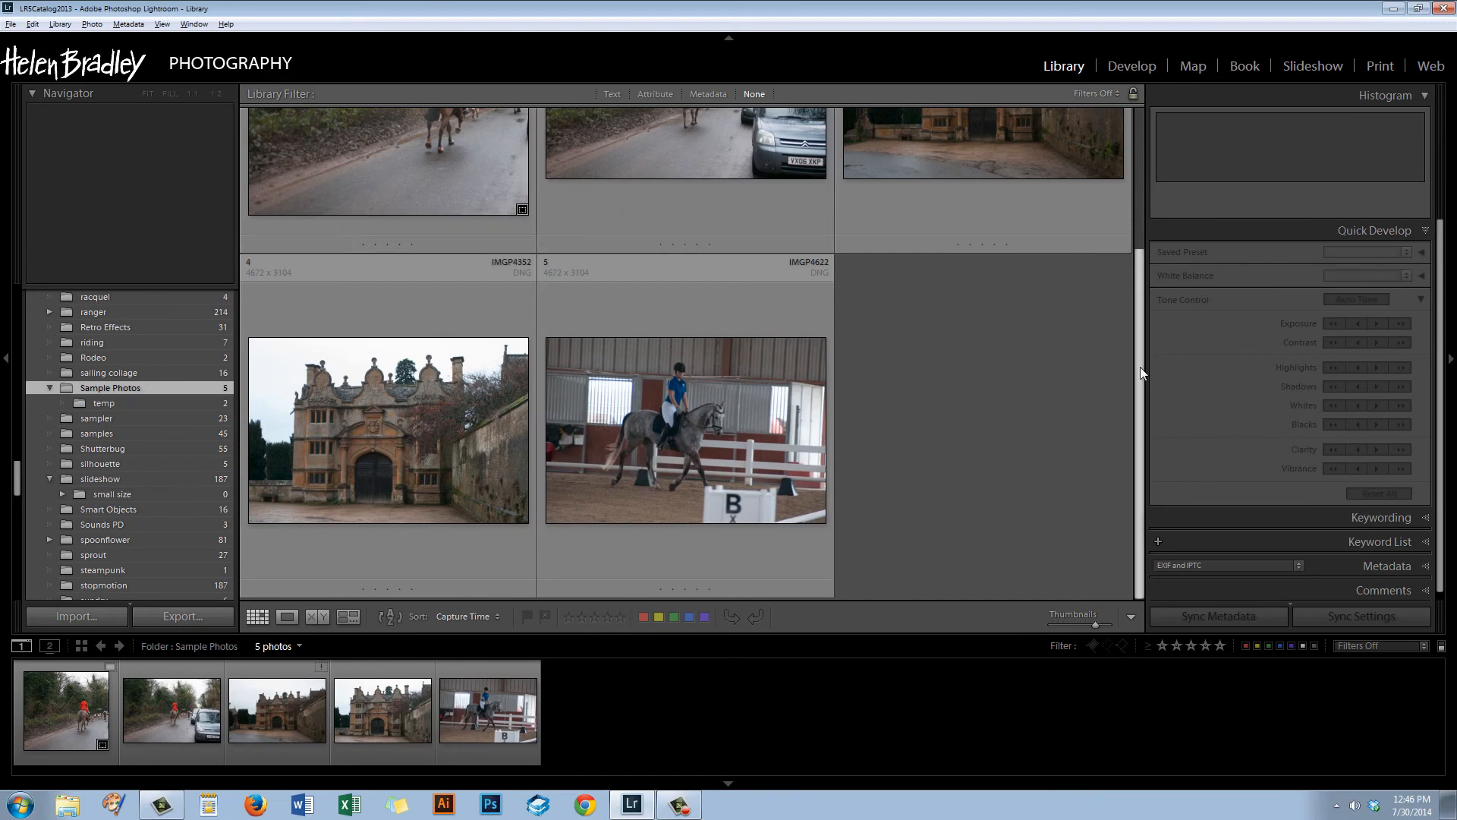
Check the contents of the temp subfolder and look through the photos remaining in Sample Photos.
{"action": "scroll", "coordinate": [1143, 373], "scroll_direction": "up", "scroll_amount": 3}
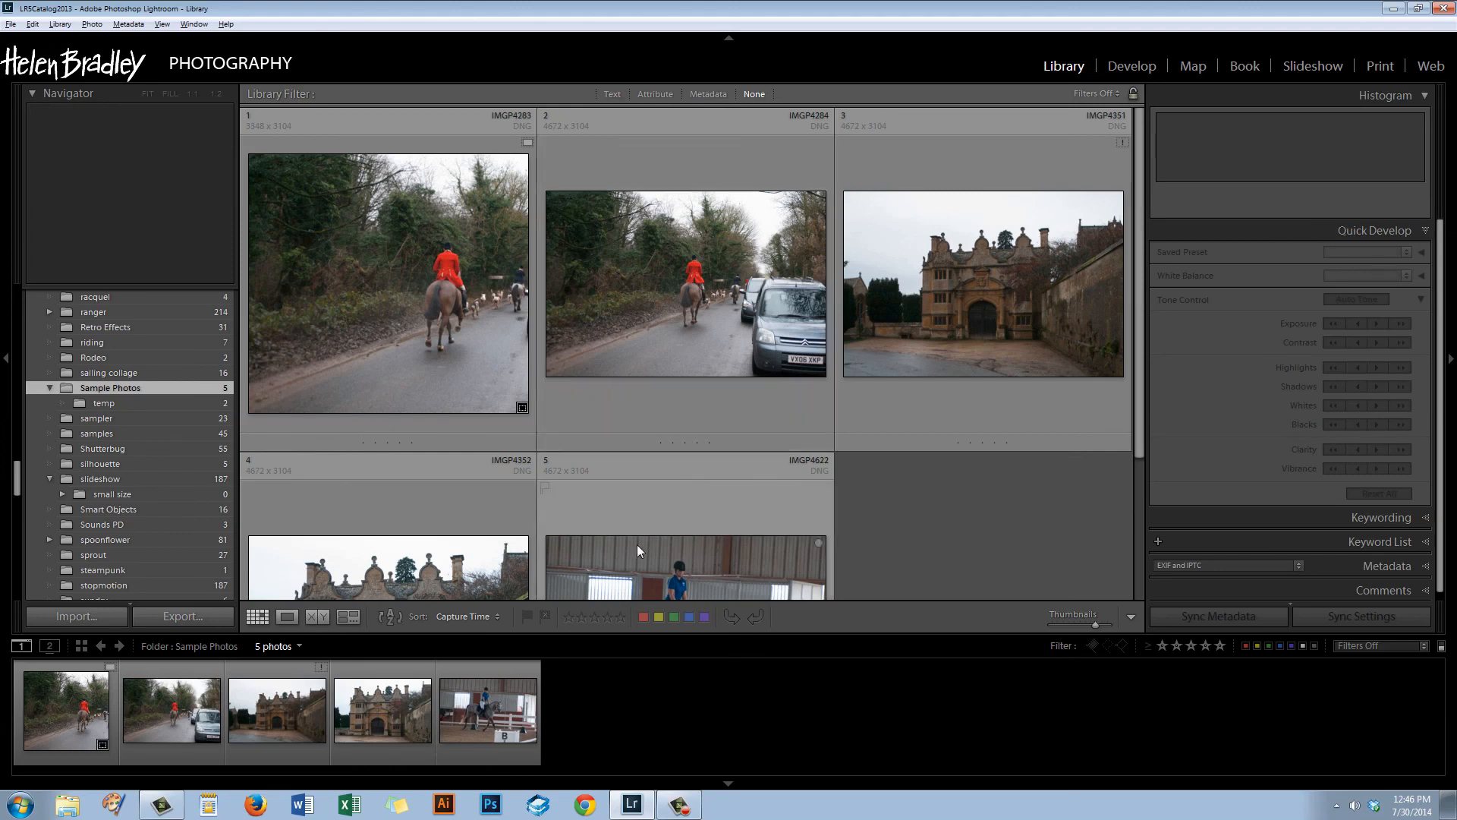
{"action": "left_click", "coordinate": [126, 401]}
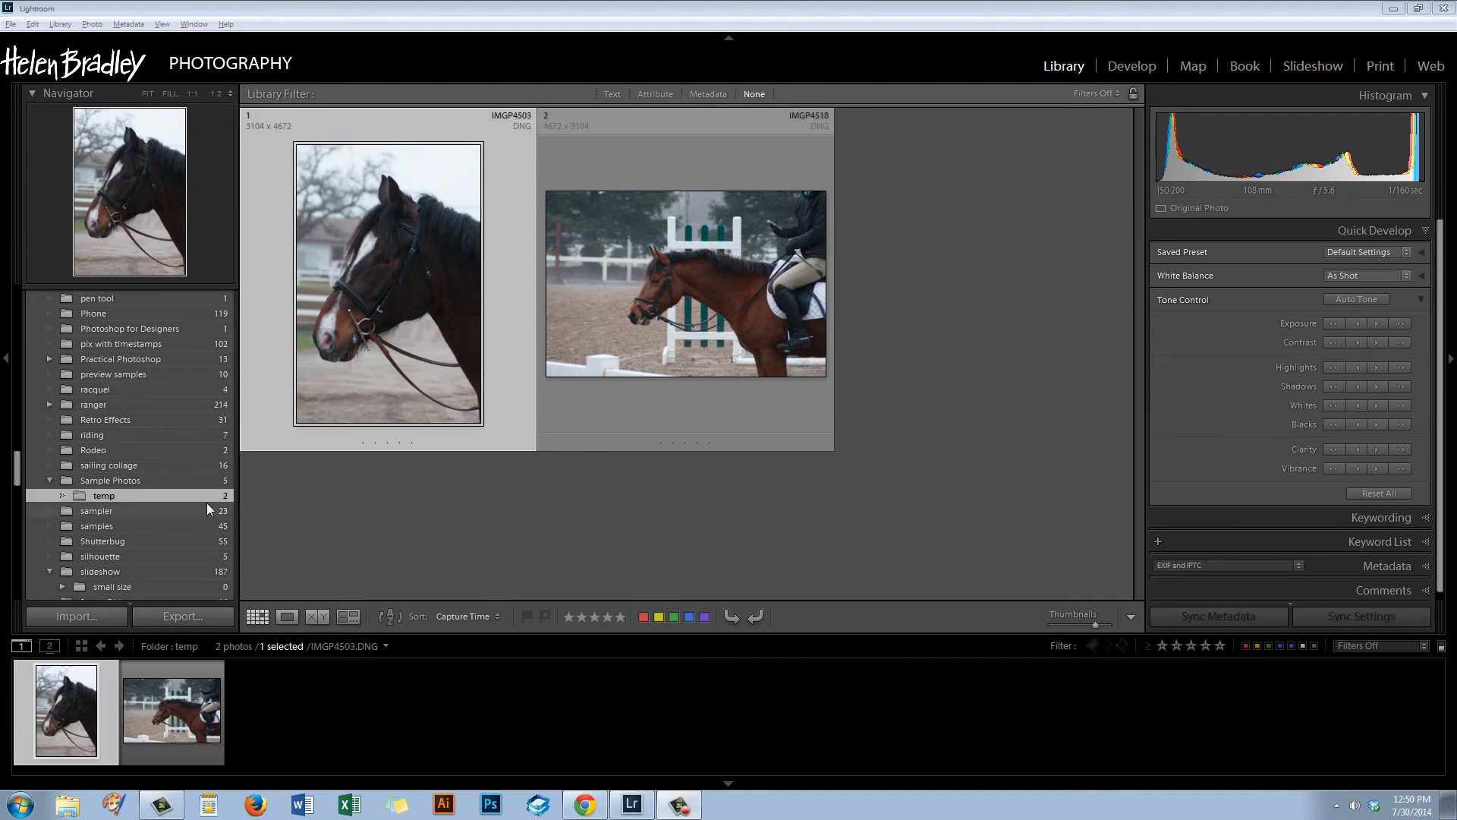
{"action": "left_click", "coordinate": [162, 481]}
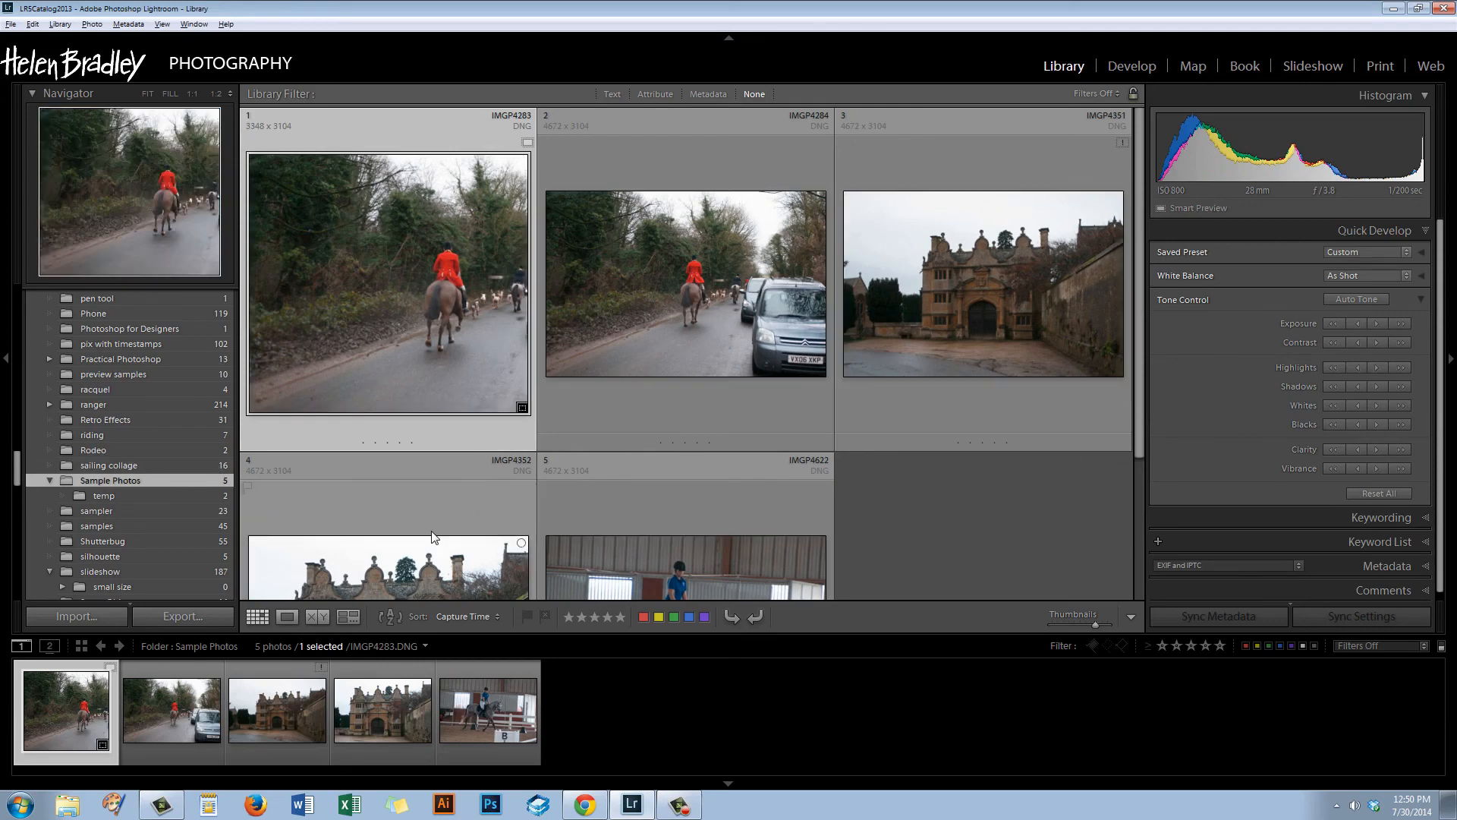
{"action": "scroll", "coordinate": [432, 533], "scroll_direction": "down", "scroll_amount": 3}
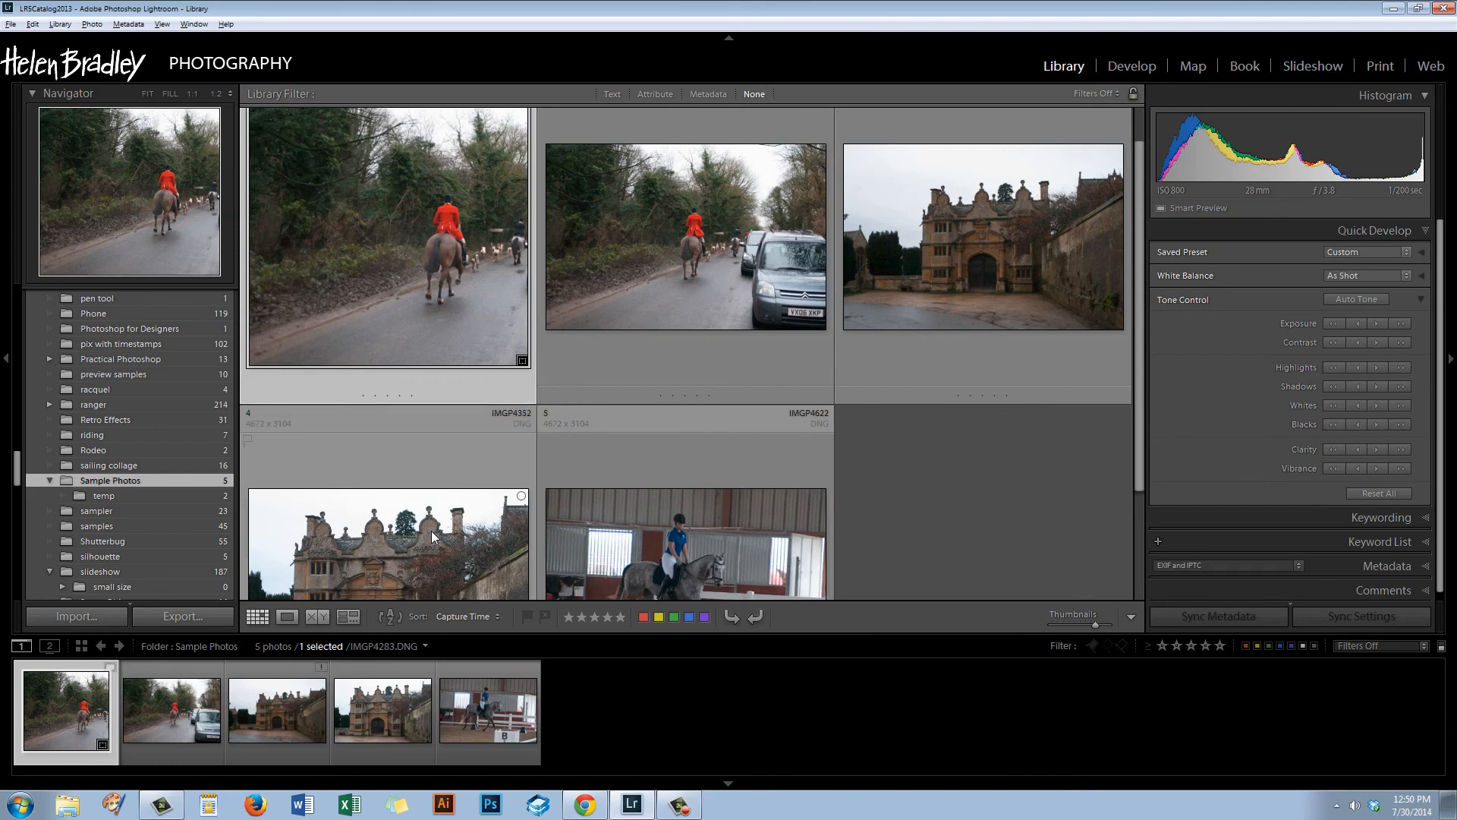
{"action": "scroll", "coordinate": [431, 531], "scroll_direction": "down", "scroll_amount": 1}
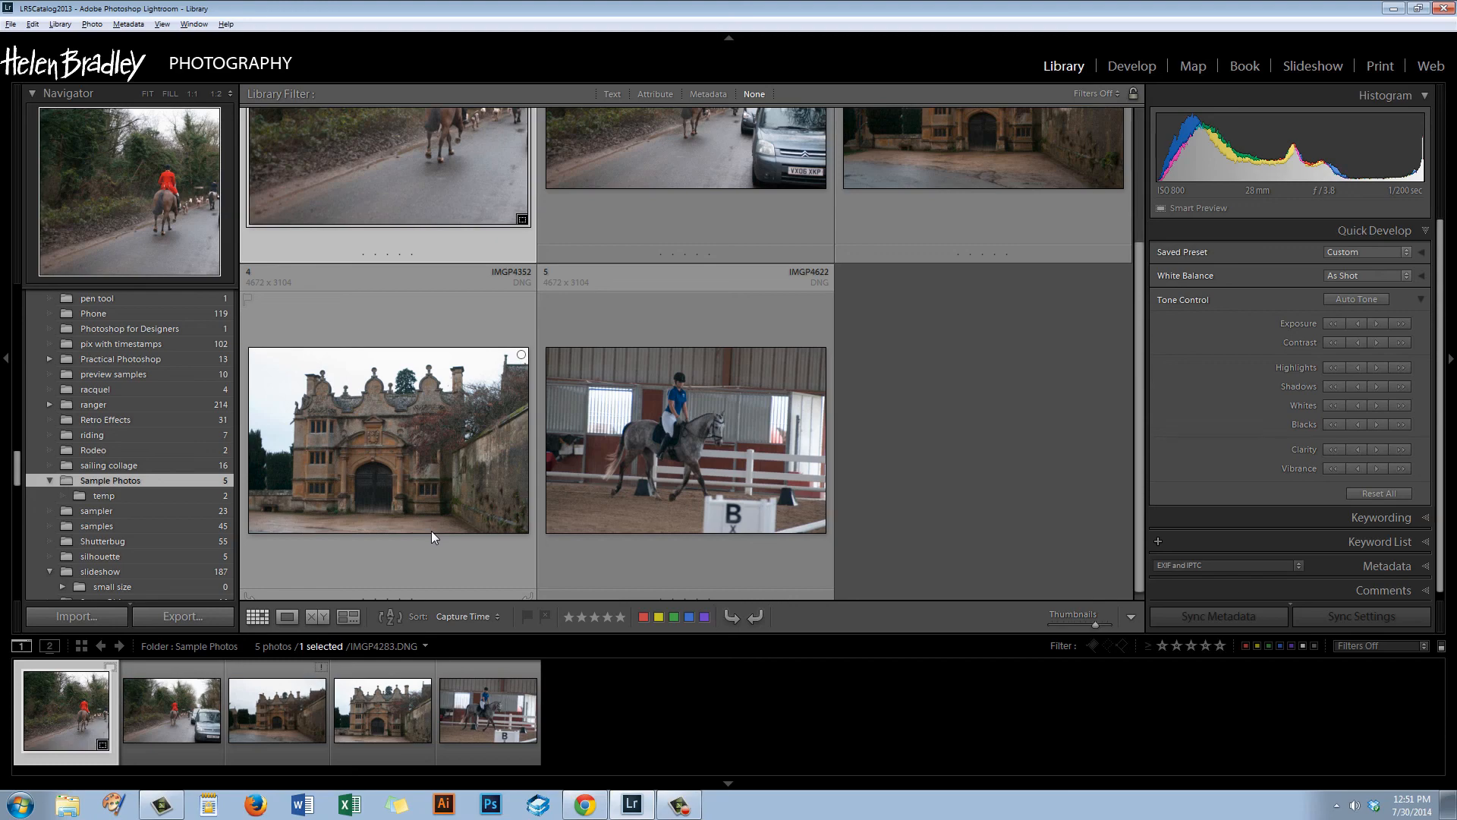
{"action": "scroll", "coordinate": [432, 535], "scroll_direction": "up", "scroll_amount": 3}
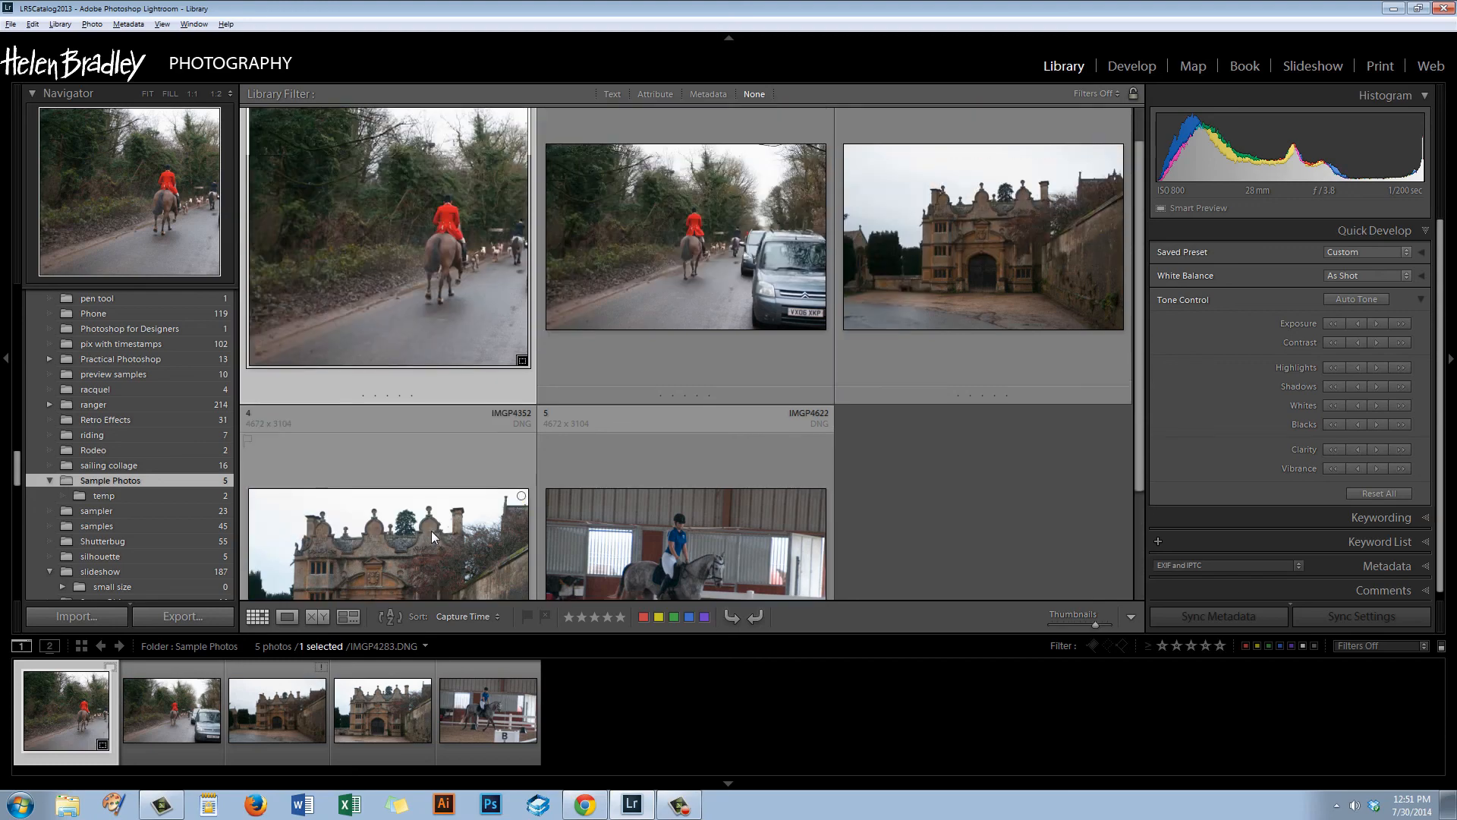